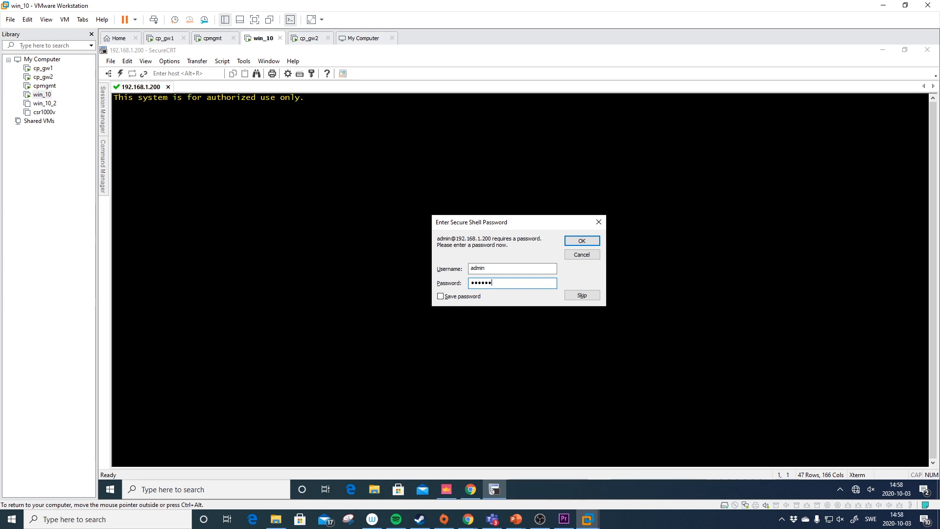
- Log in to cpmgmt with the admin password and enter expert mode with its password
key(Return)
key(Return)
key(Return)
key(Return)
text(expert)
key(Return)
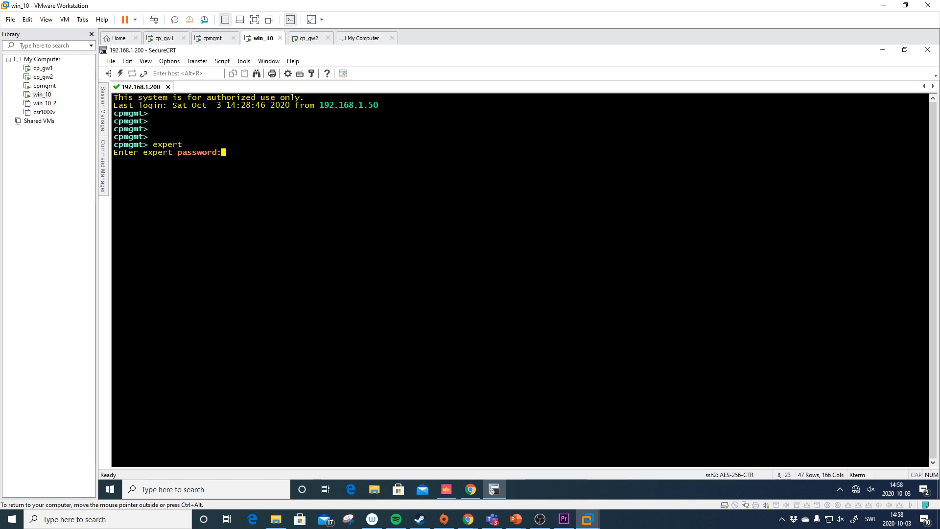
key(Return)
key(Return)
key(Return)
- Run top to review processes, quit it, clear the screen and type df -h
text(top)
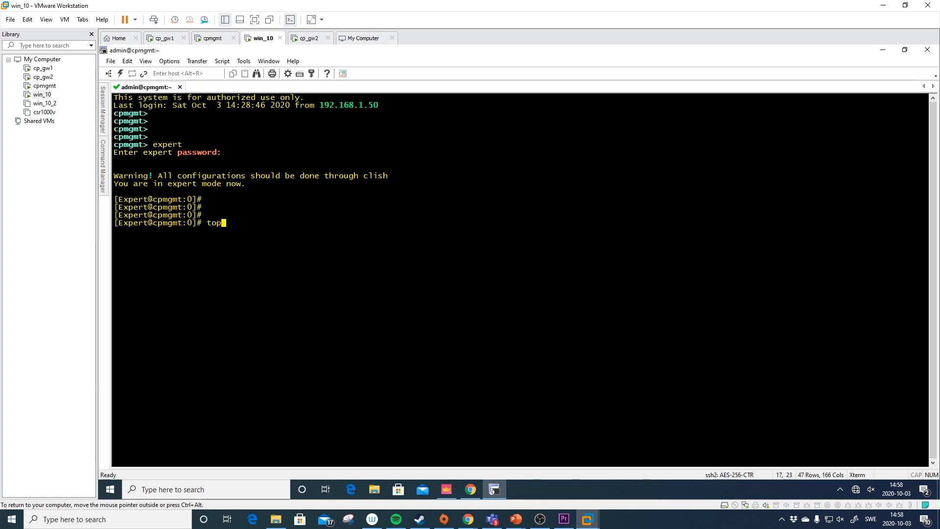
key(Return)
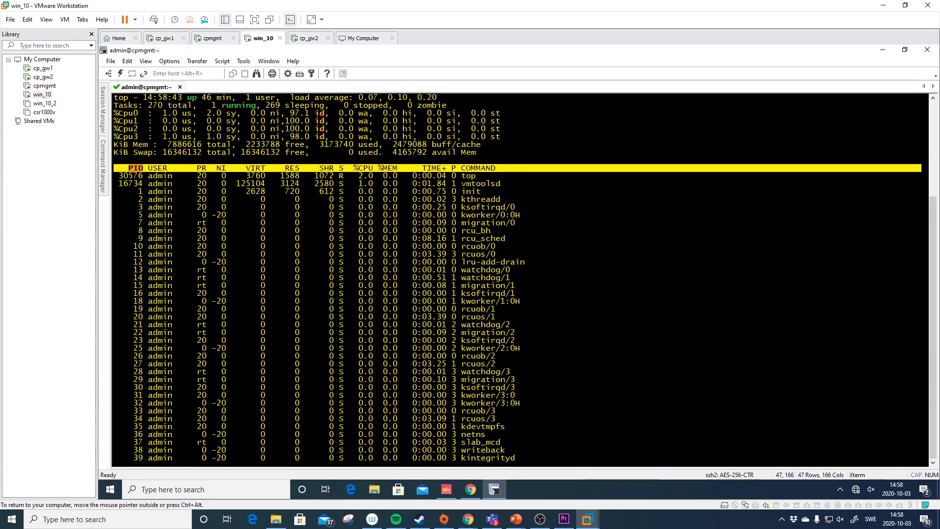
text(q)
text(df)
key(BackSpace)
key(BackSpace)
text(clear)
key(Return)
text(df -h)
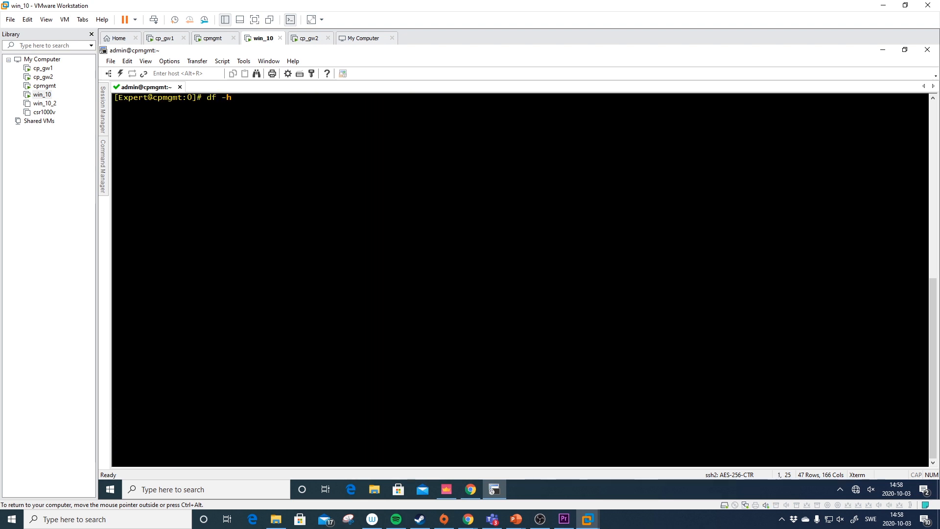
- Run df -h, highlight the 48G available on /var/log, then maximize the Chrome article window
key(Return)
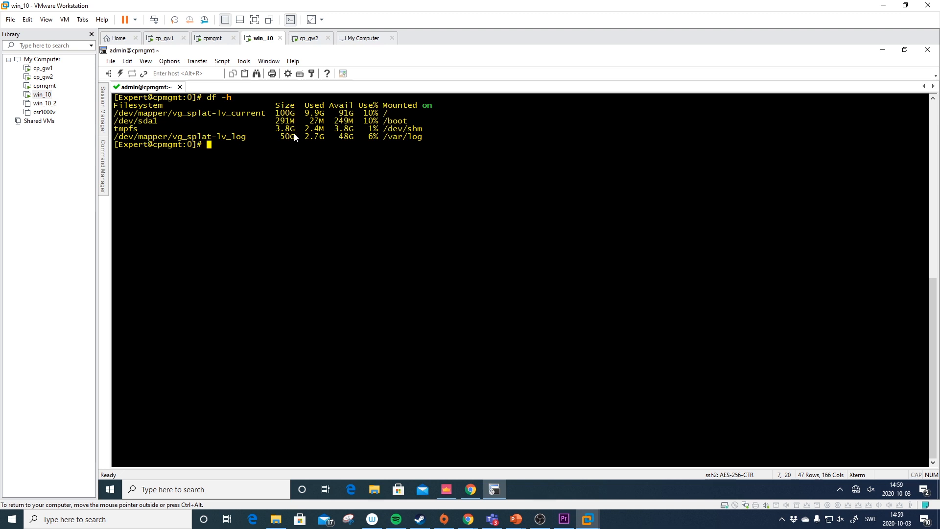
drag(426, 137, 337, 139)
click(350, 143)
double_click(343, 140)
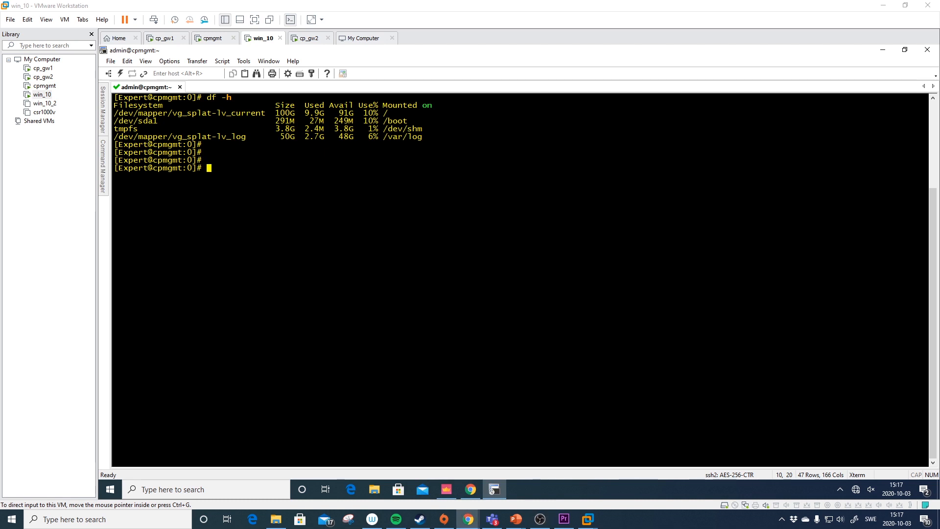
drag(939, 12, 462, 38)
double_click(463, 39)
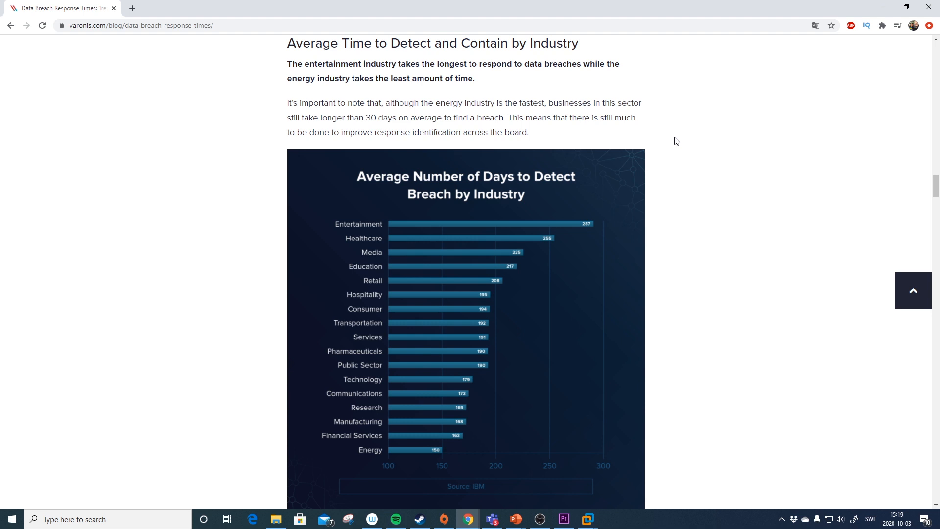
- Switch from the Chrome article back to VMware Workstation's virtual machine list
key(alt+Tab)
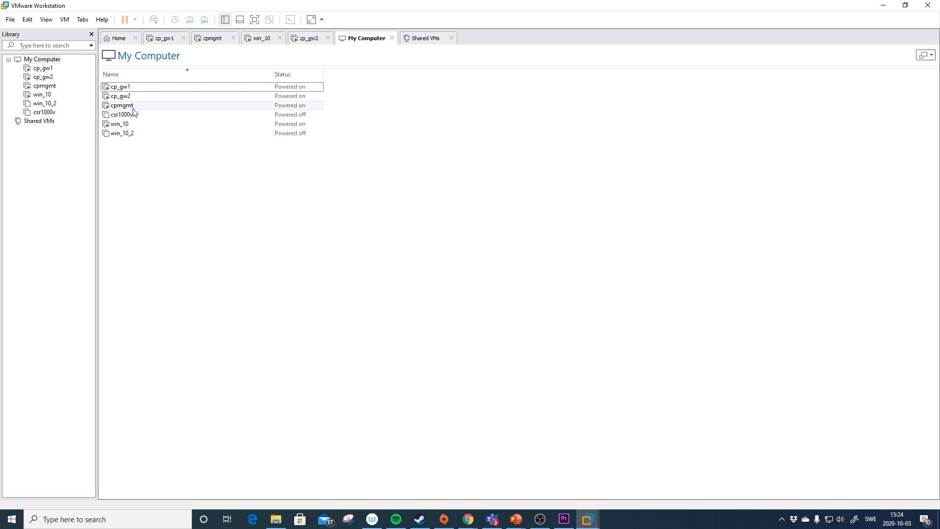
- Inspect cpmgmt's processor, memory, hard disk and network adapter settings, then cancel without changes
click(45, 86)
right_click(48, 88)
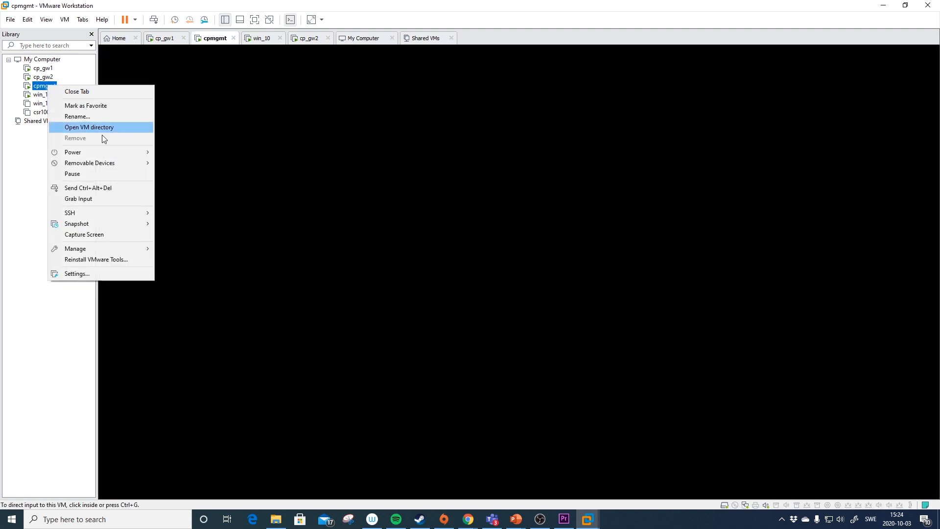
click(119, 277)
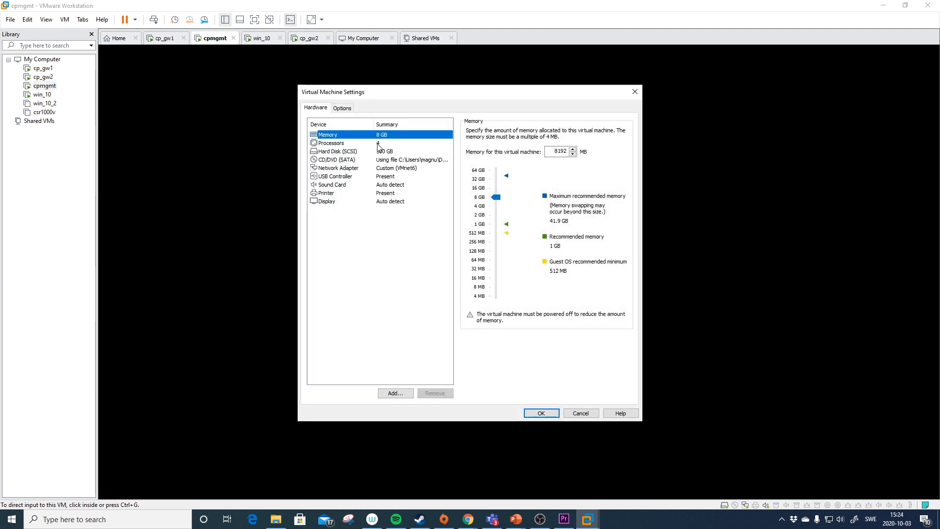
click(357, 144)
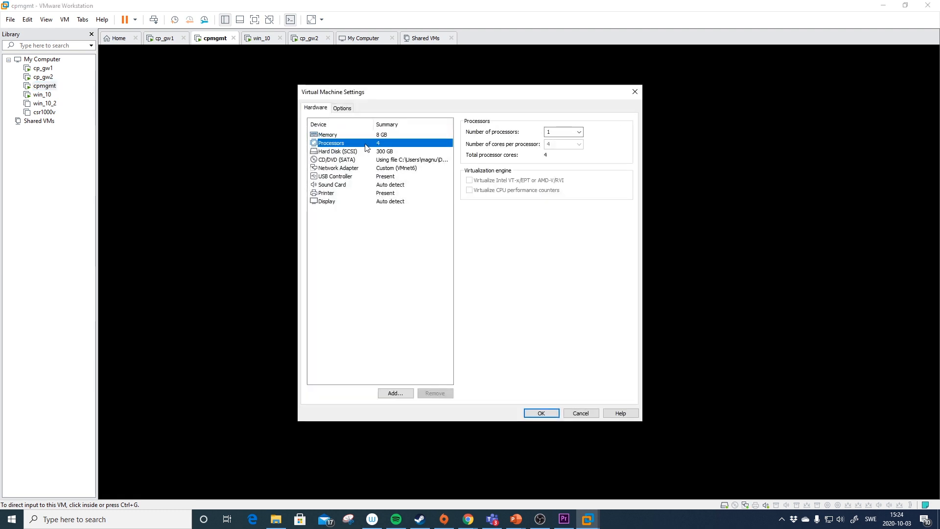
click(386, 134)
click(391, 153)
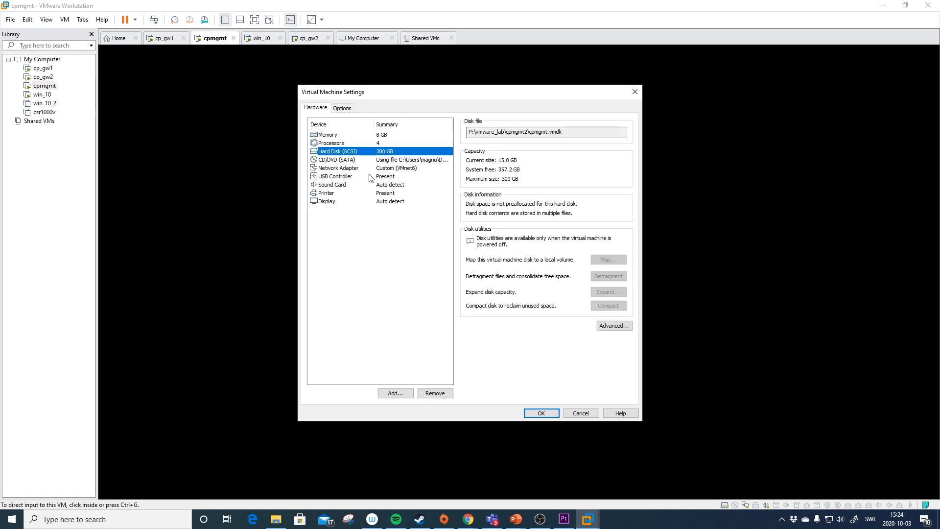
click(391, 169)
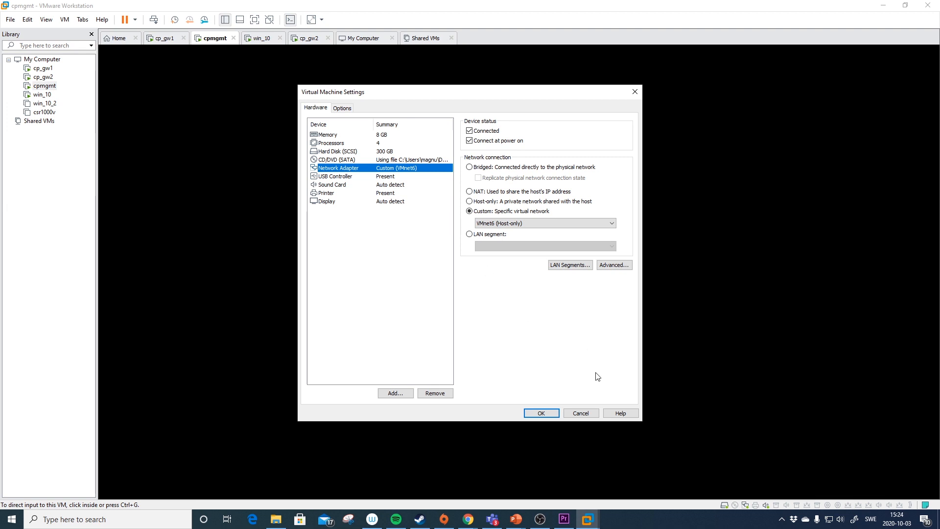
click(591, 413)
click(10, 19)
key(Escape)
- Start a custom new VM with Workstation 15.x compatibility using the Check_Point_R80.40_T294 ISO
key(ctrl+n)
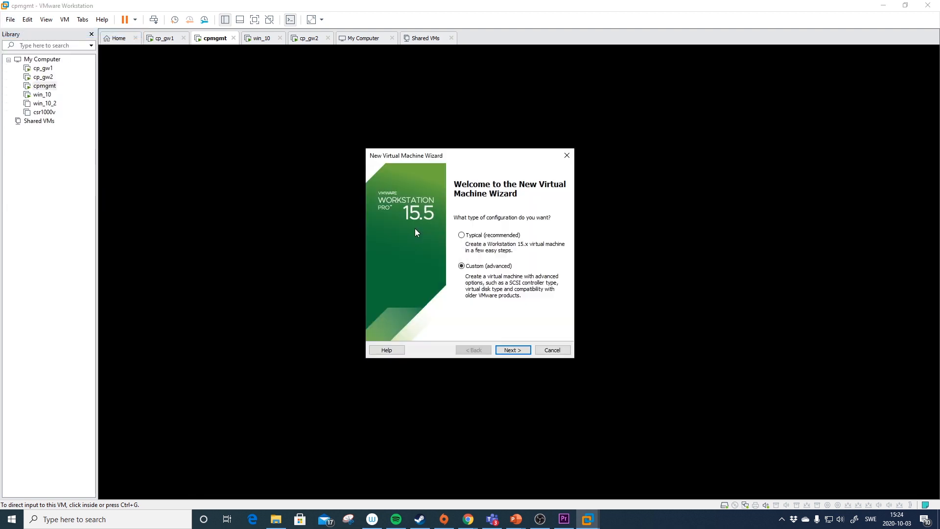
click(513, 350)
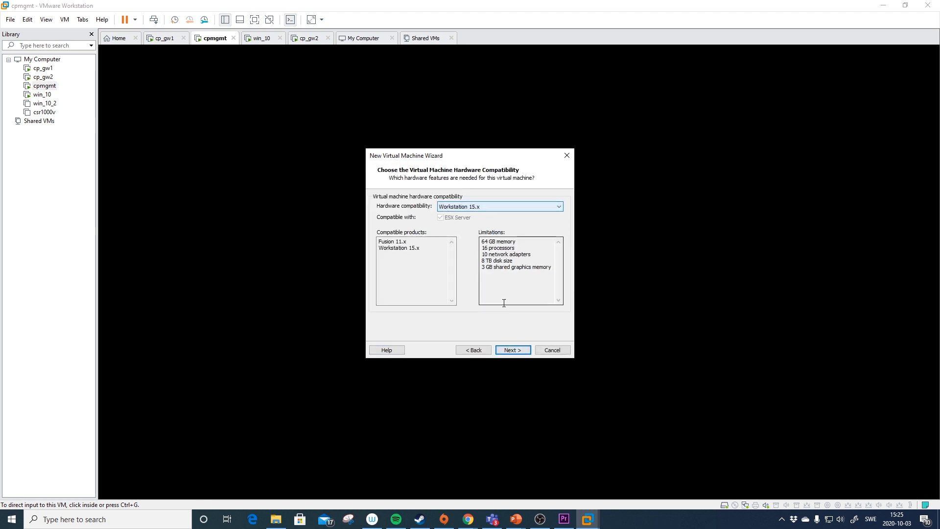
click(513, 350)
click(546, 268)
click(578, 260)
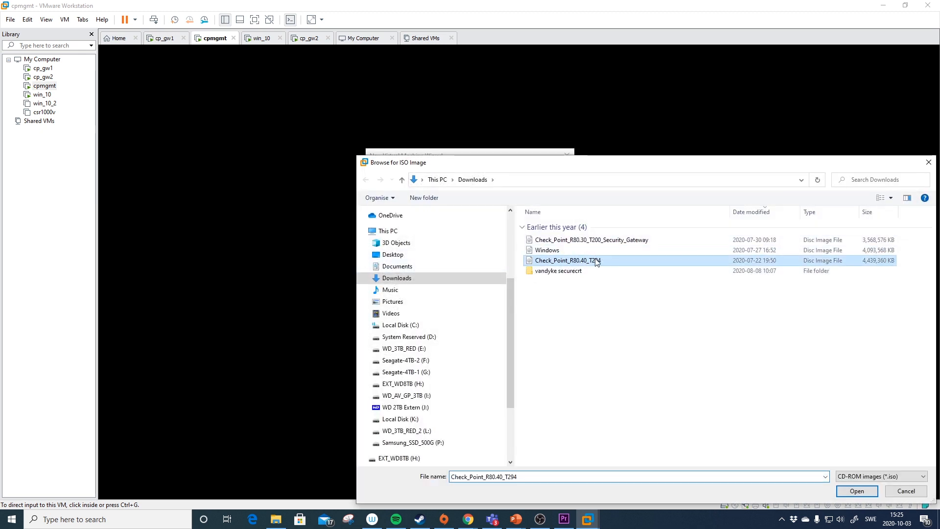
click(856, 491)
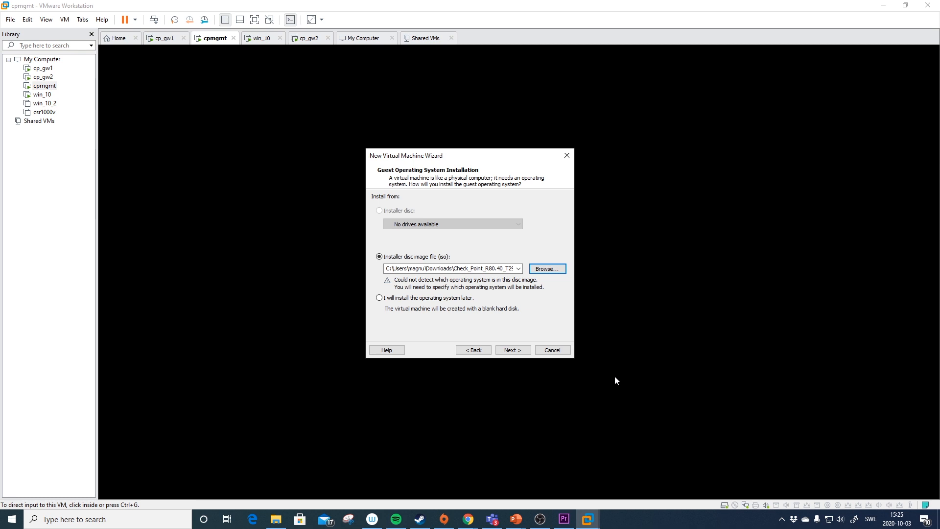
- Set the guest operating system to Linux, Red Hat Enterprise Linux 5 64-bit
click(513, 350)
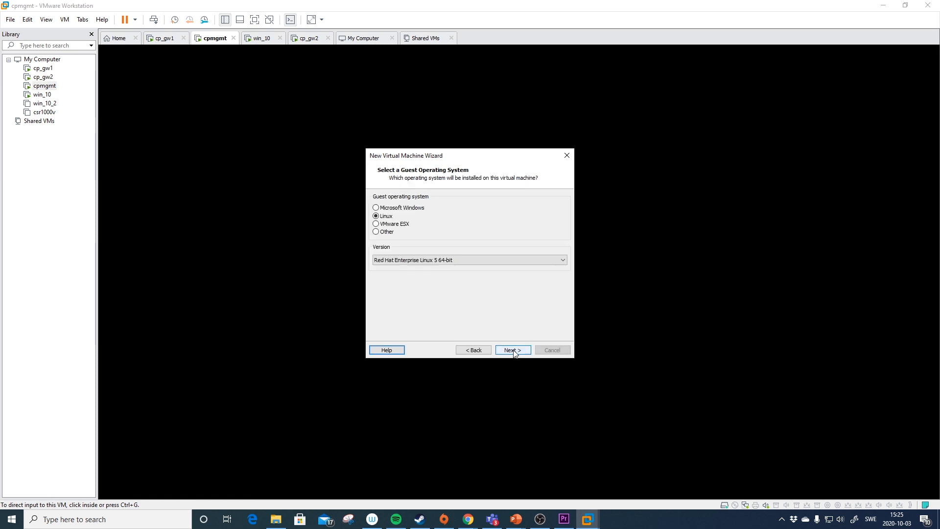
click(459, 259)
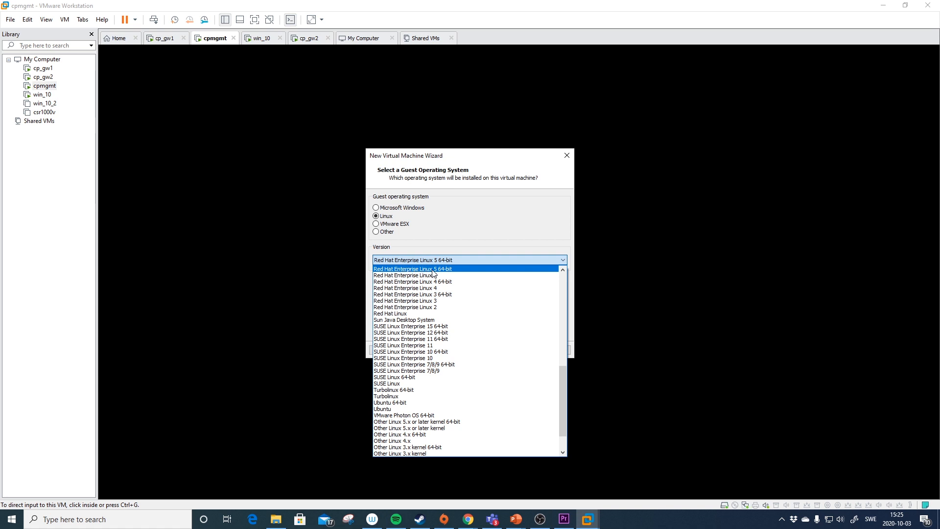
click(533, 228)
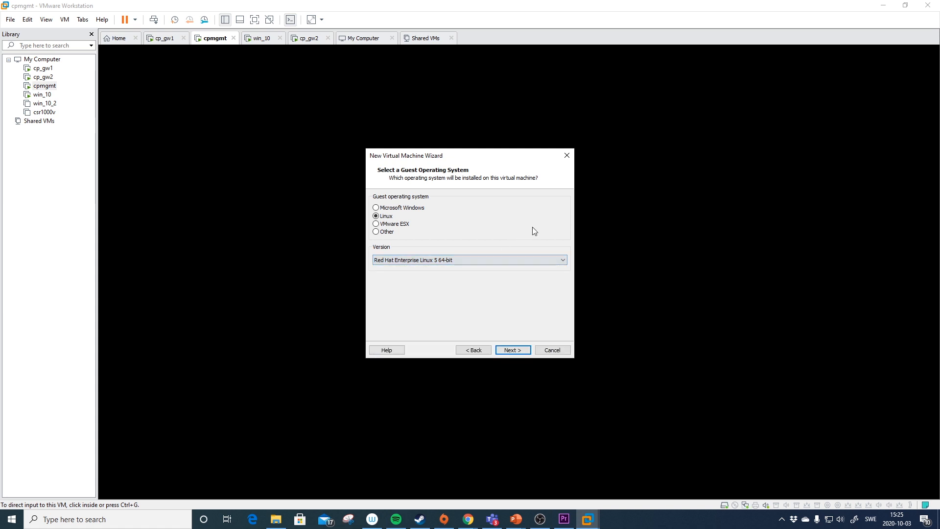
click(521, 351)
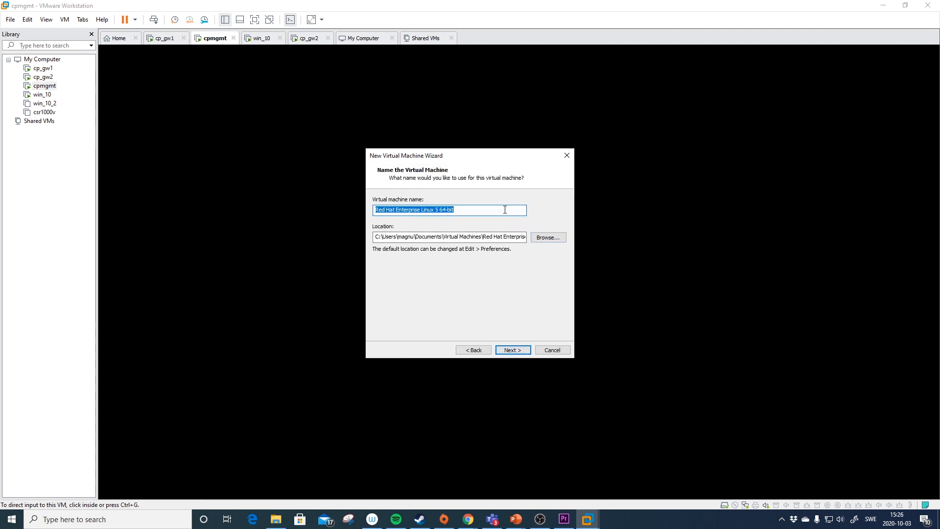
- Name the VM cplog, stored under P:\vmware_lab\cplog, and continue
text(cplog)
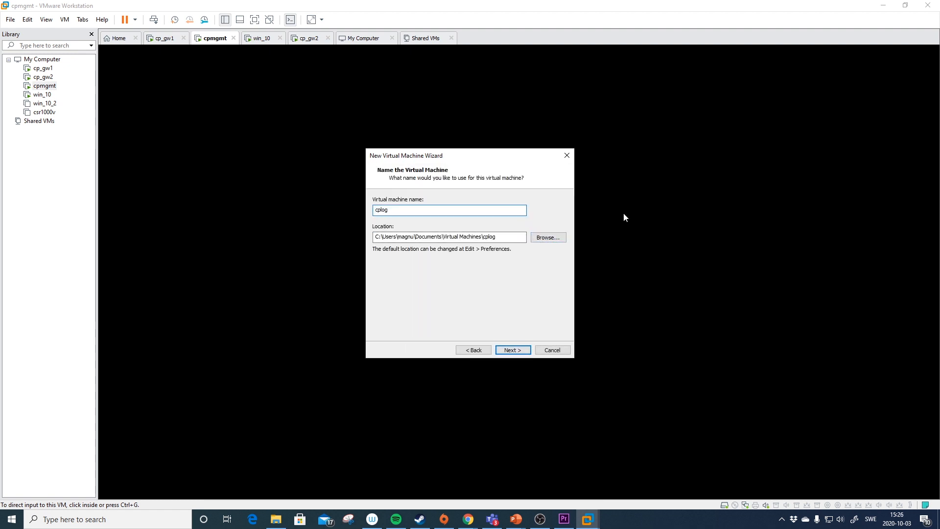
click(550, 241)
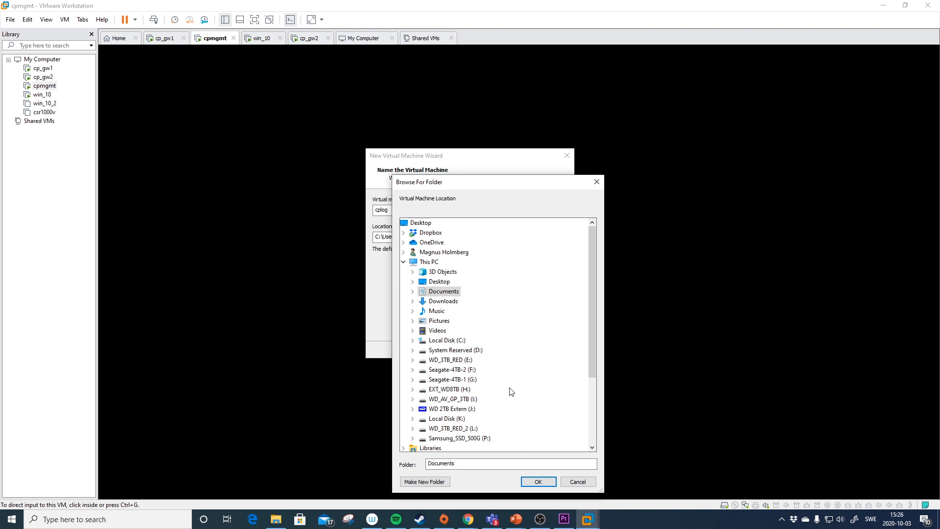
scroll(512, 390, down, 1)
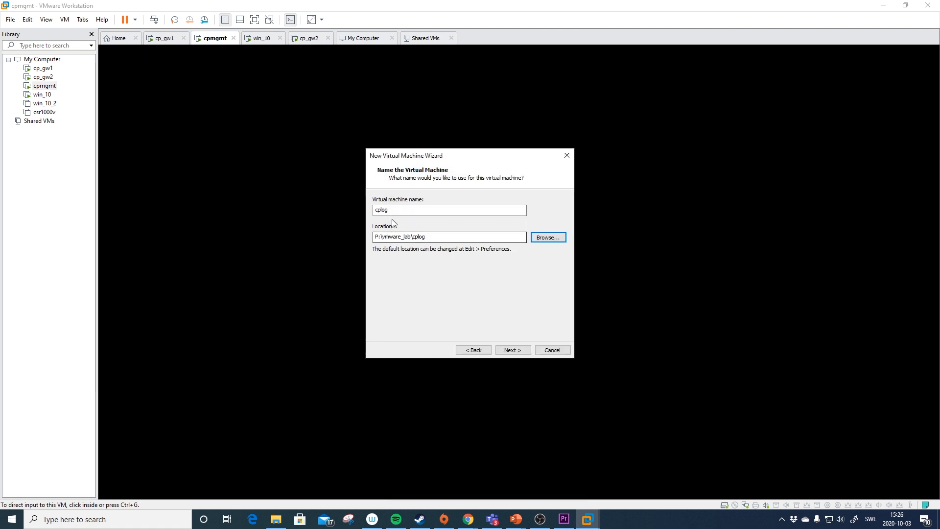
click(392, 210)
drag(391, 210, 377, 210)
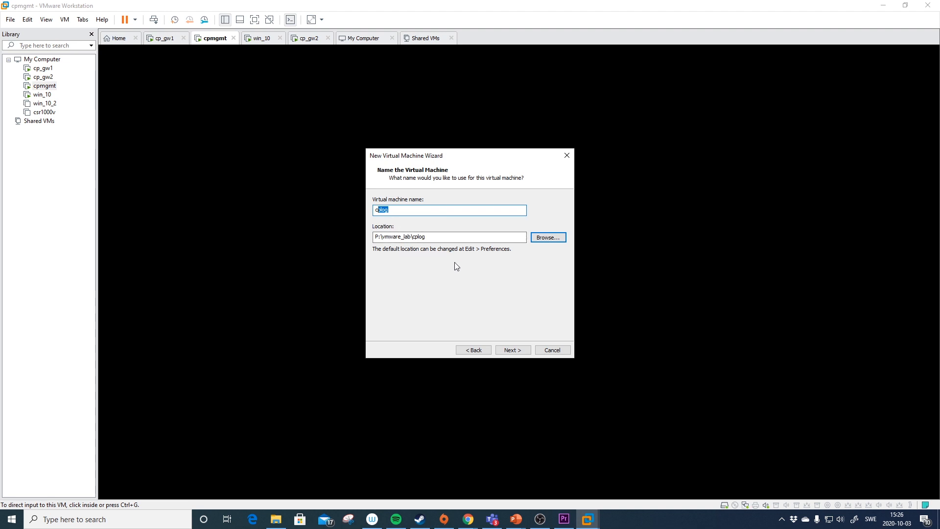
click(515, 351)
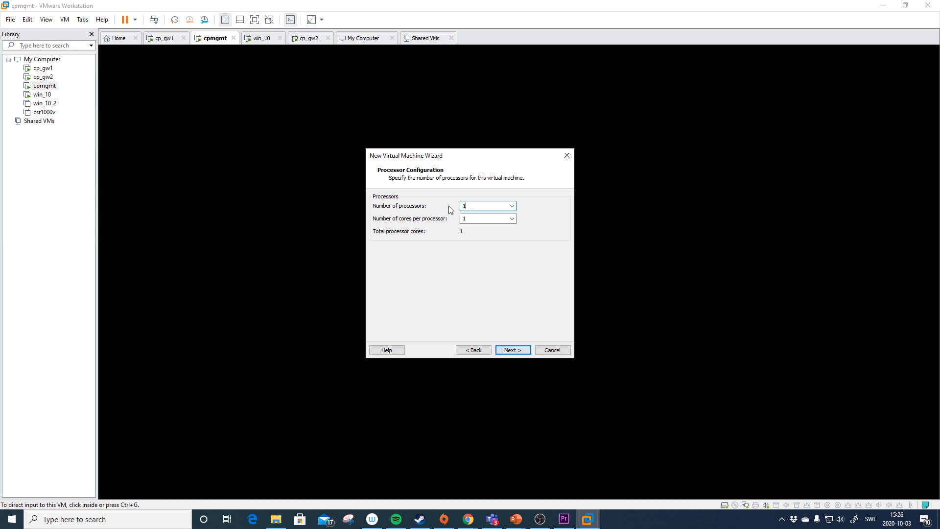
- Give the VM 4 cores per processor and 8192 MB of memory
click(478, 219)
text(4)
click(513, 351)
drag(400, 258, 400, 240)
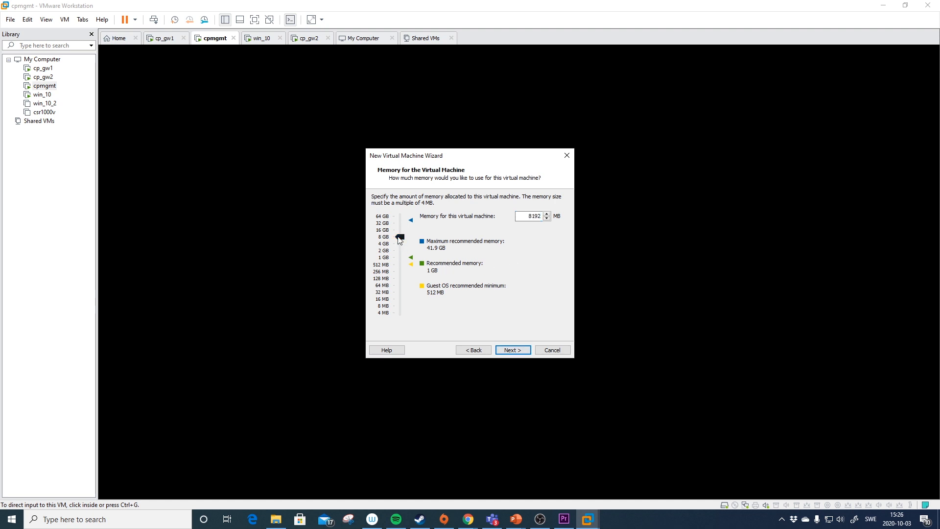
click(515, 350)
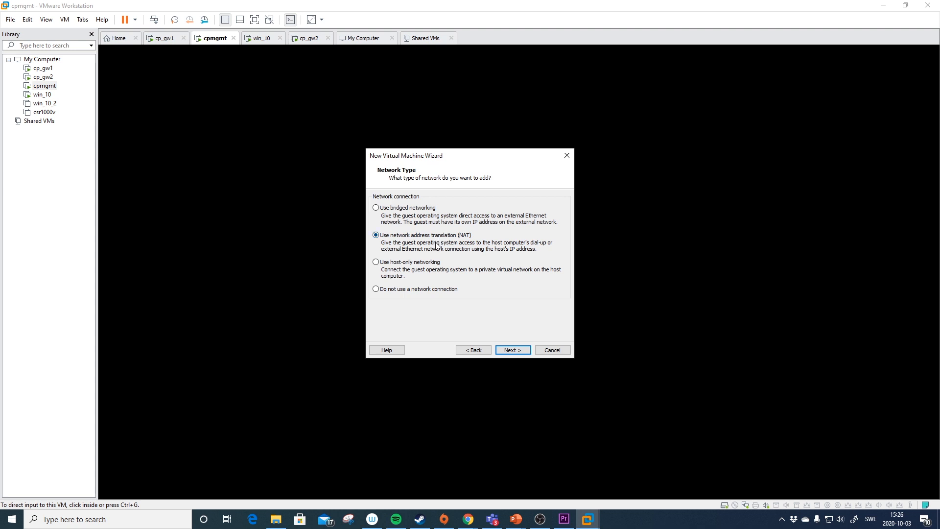
- Choose no network connection, LSI Logic controller, SCSI disk type and a new virtual disk
click(436, 292)
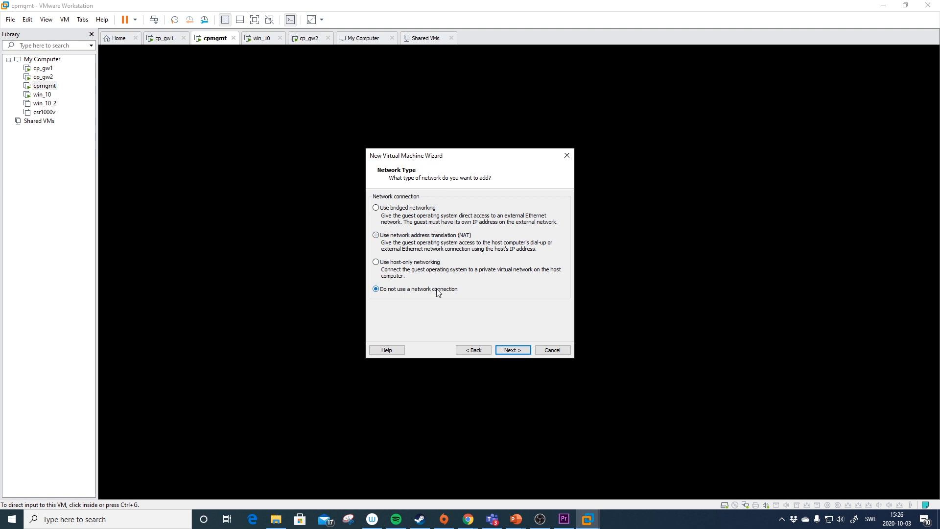
click(514, 351)
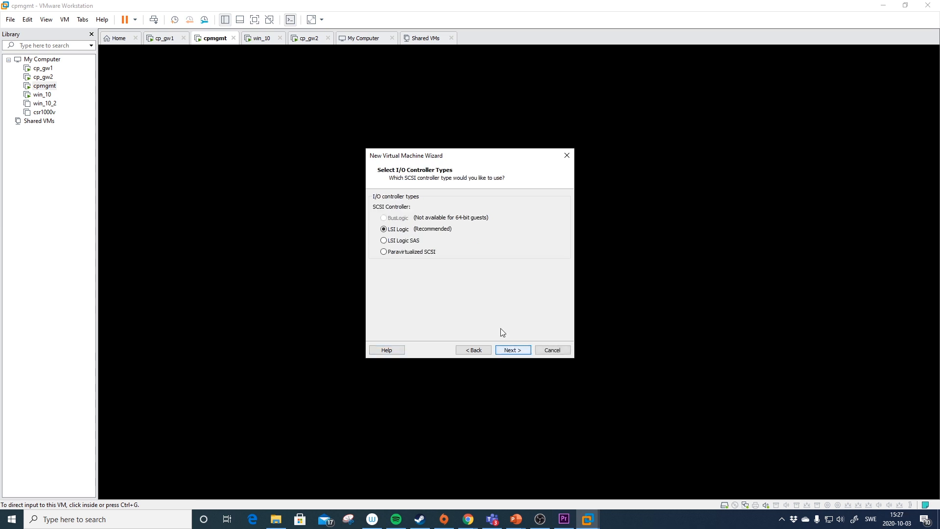
click(514, 350)
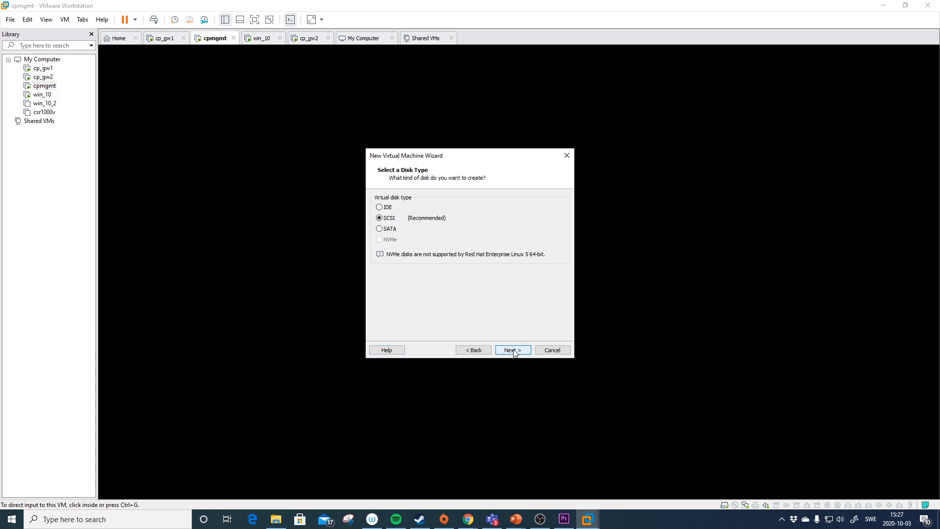
click(513, 350)
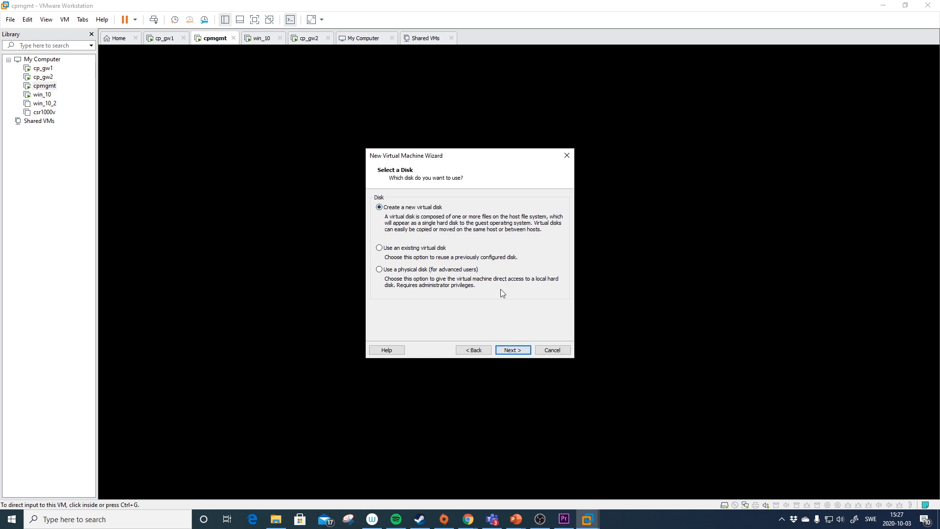
click(512, 350)
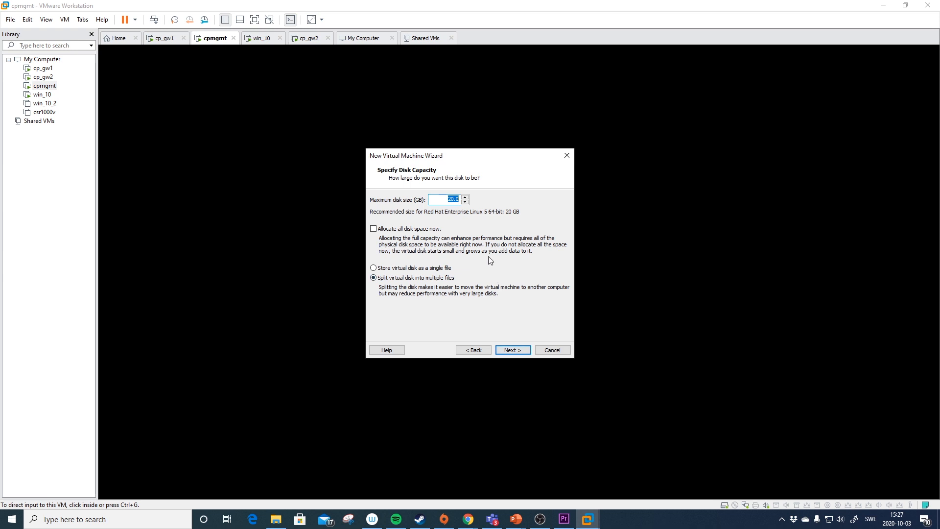
- Set the maximum disk size to 300 GB and keep cplog.vmdk as the disk file
text(300)
click(518, 352)
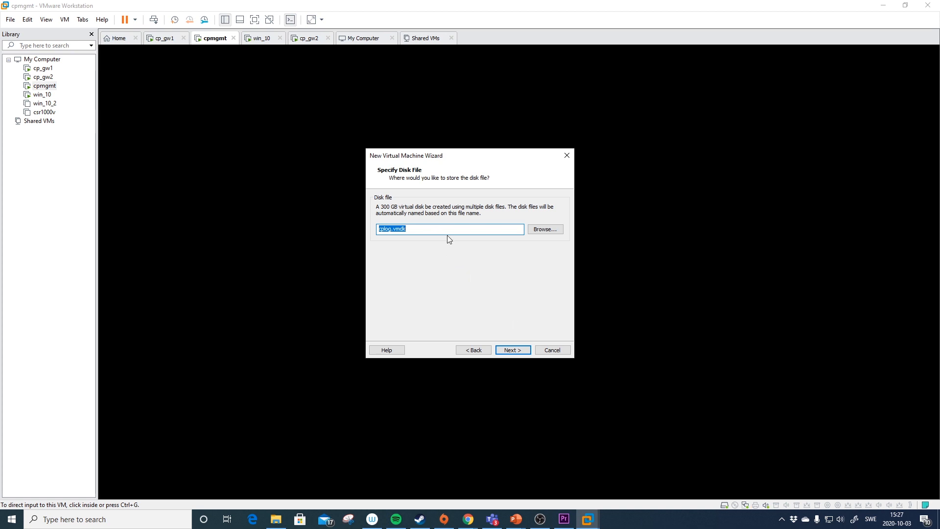
click(518, 350)
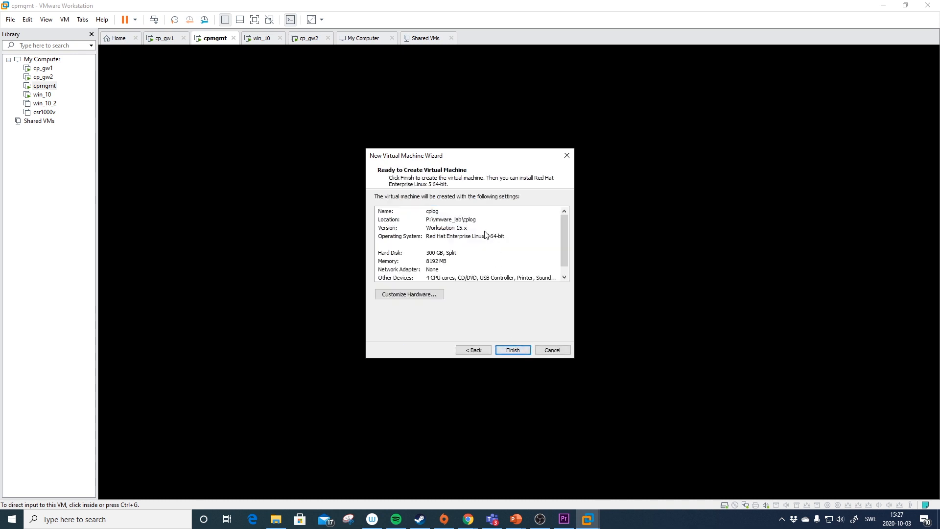
- In Customize Hardware, add a Network Adapter set to Custom VMnet6 (Host-only)
click(426, 295)
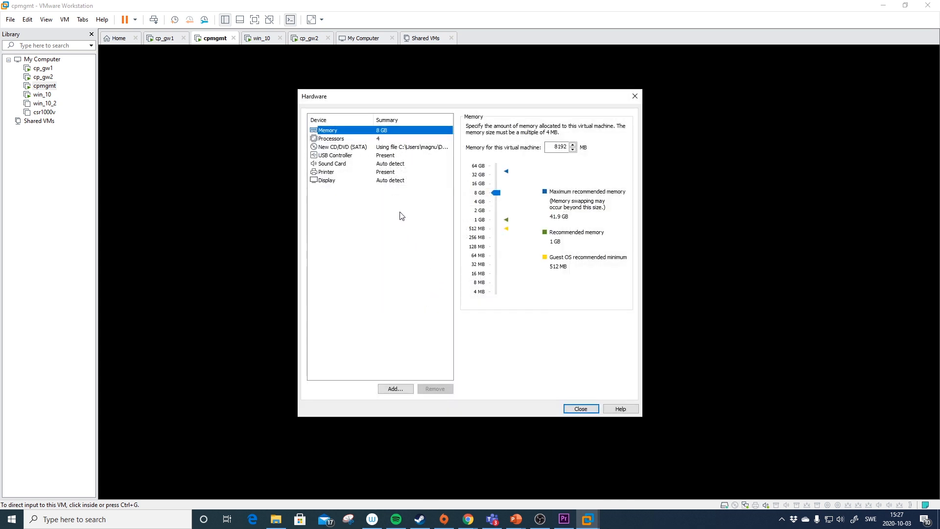
click(396, 389)
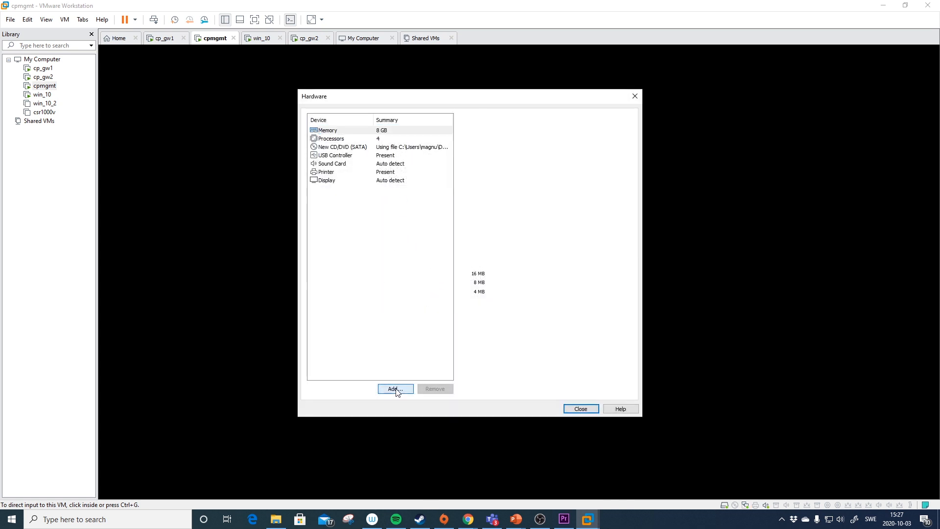
click(400, 224)
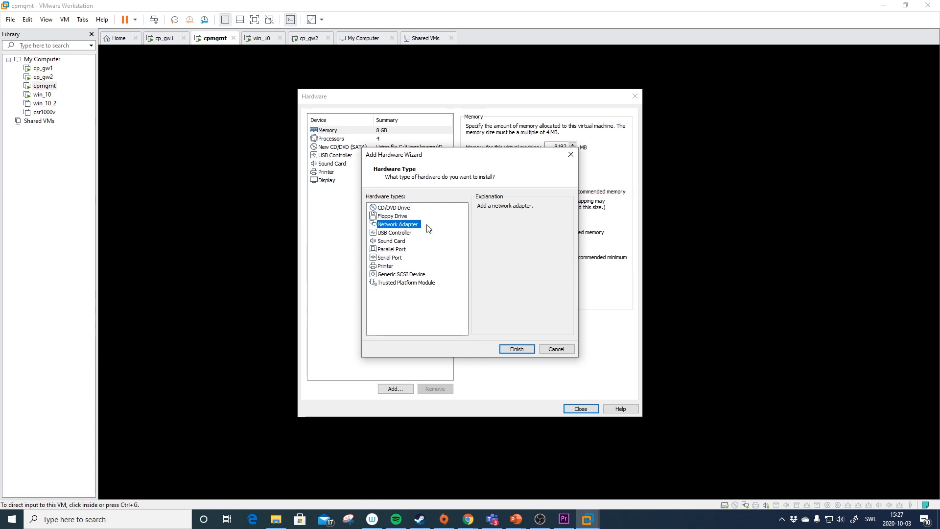
click(515, 348)
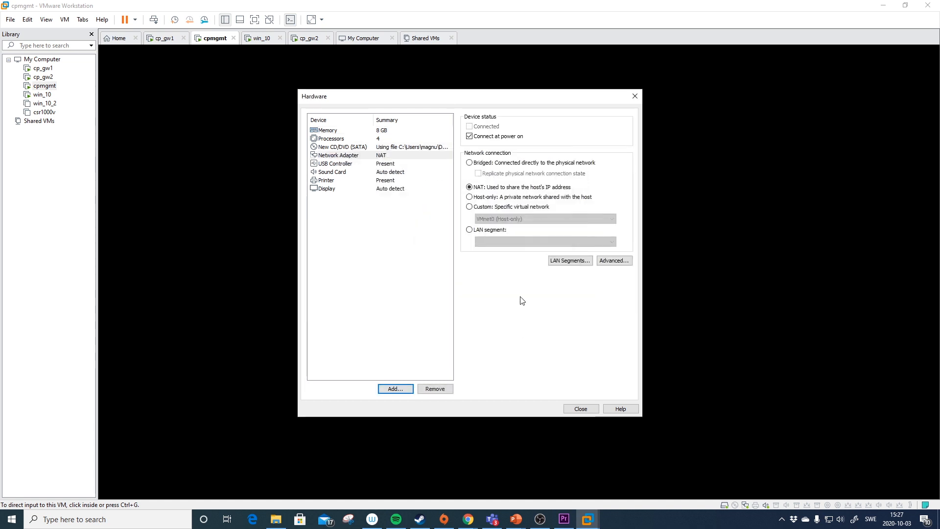
click(512, 208)
click(532, 219)
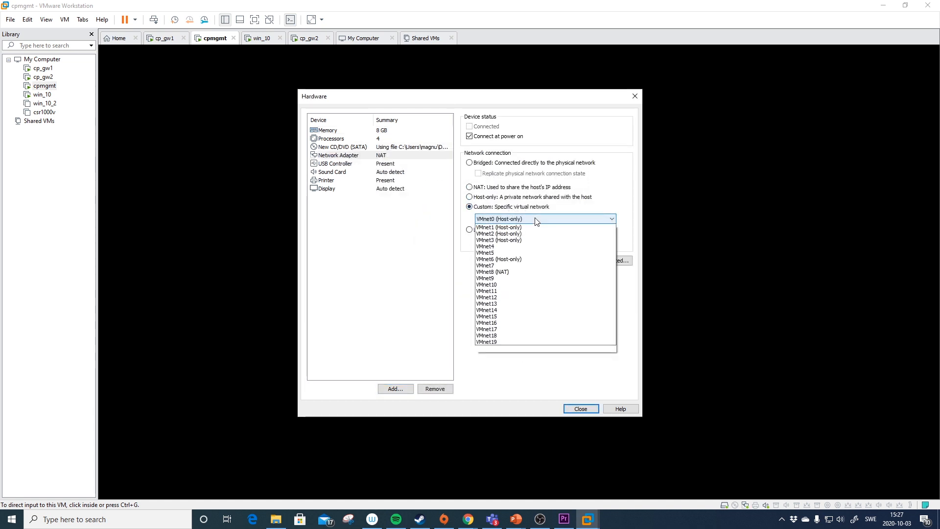
click(512, 267)
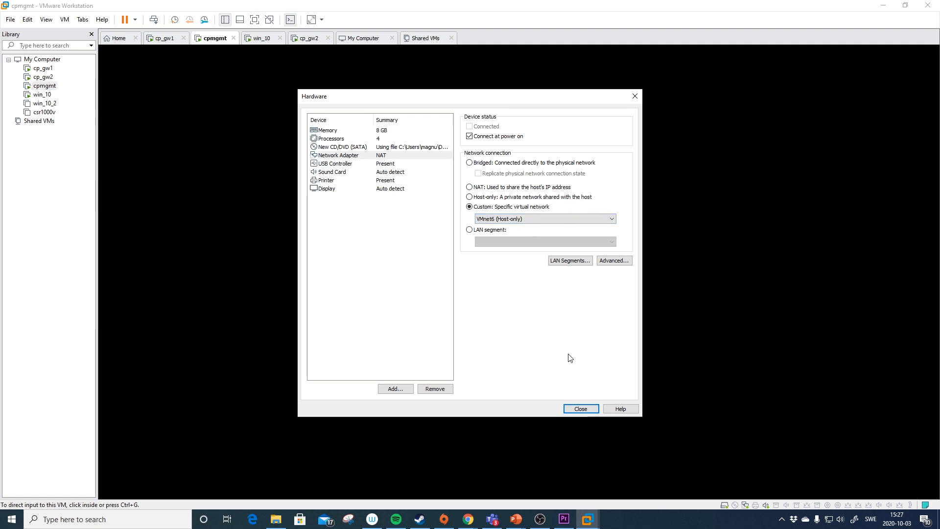
- Finish creating cplog, power it on and click into its console at the Gaia boot menu
click(579, 410)
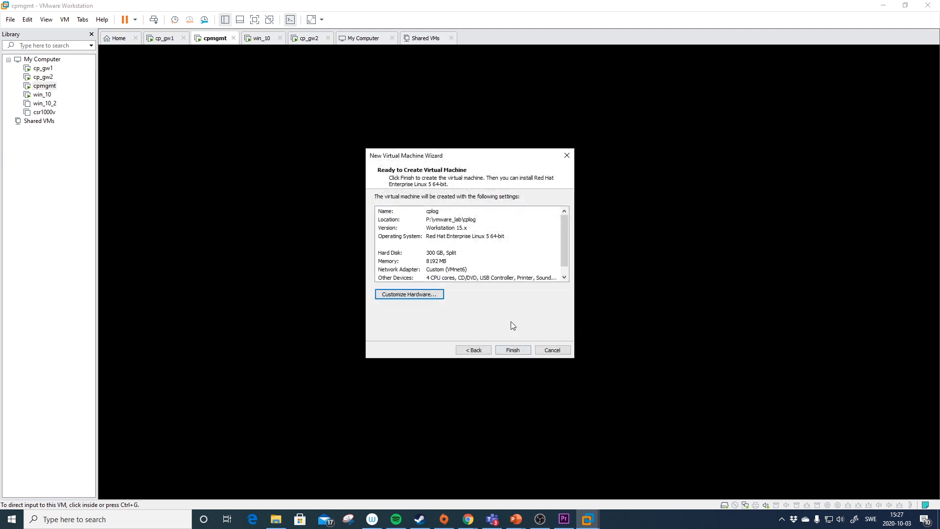
click(564, 277)
drag(565, 269, 566, 247)
click(516, 349)
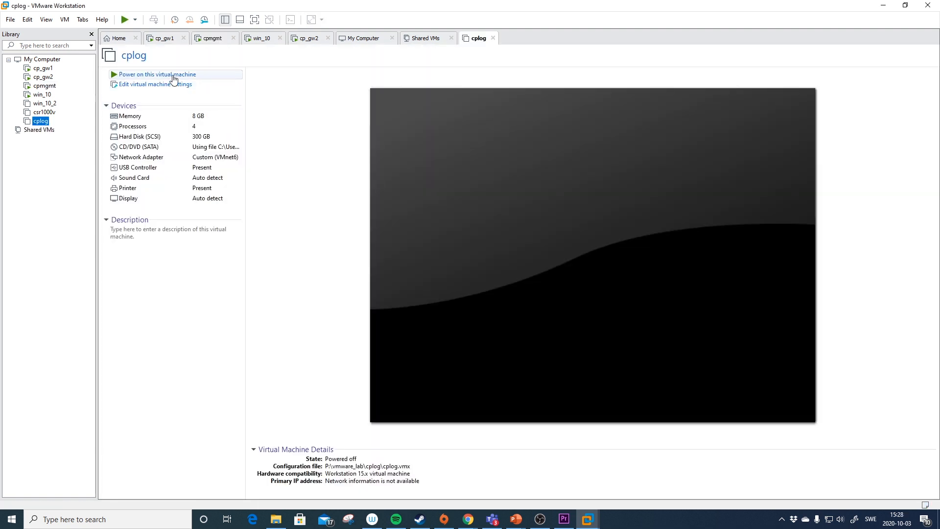
click(173, 76)
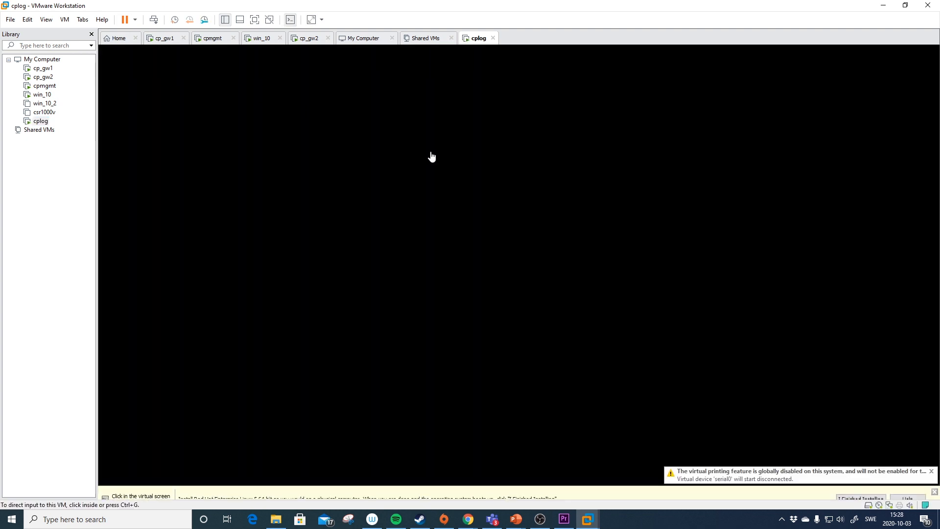
click(497, 196)
- Choose 'Install Gaia on this system' and confirm the installer's welcome screen
key(Up)
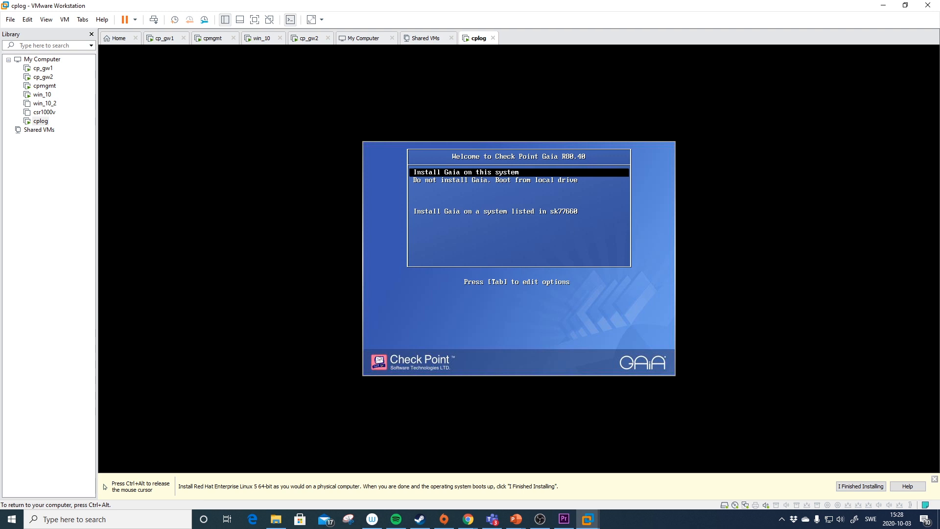
key(Return)
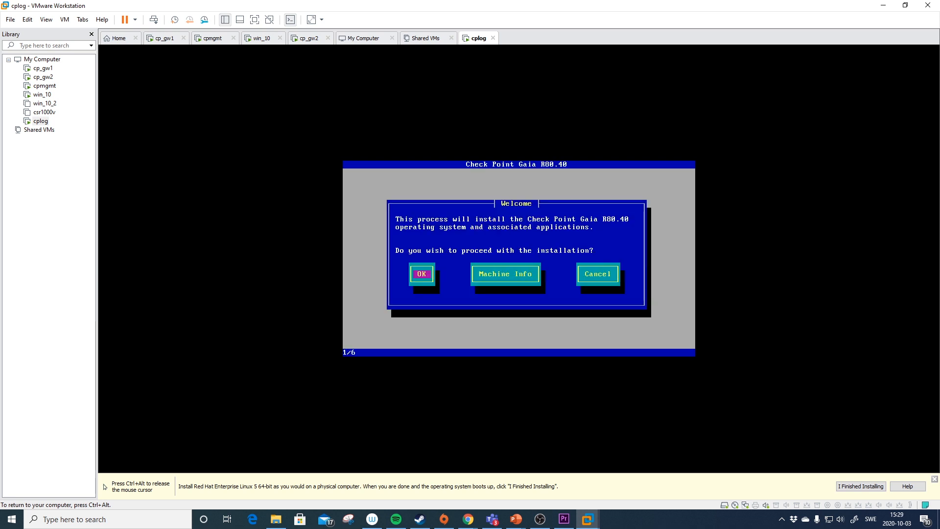
key(Return)
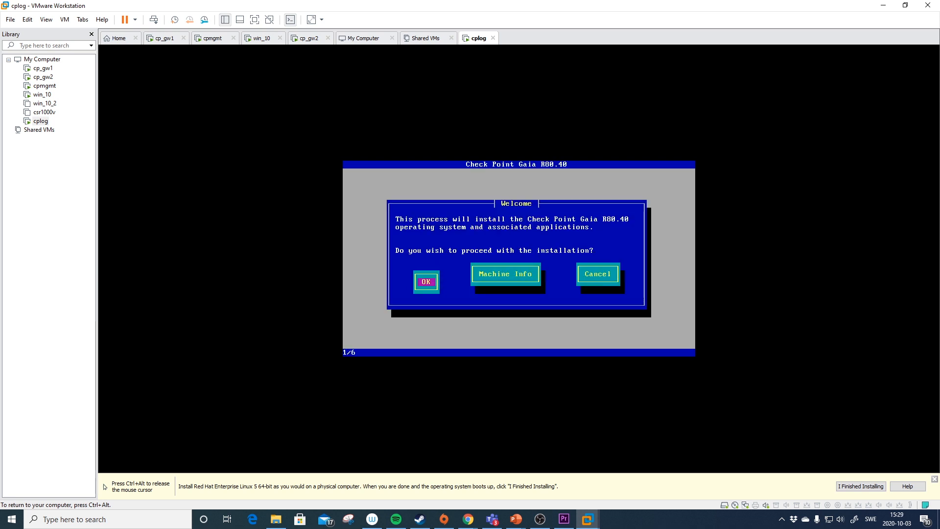
- Select the Swedish keyboard layout and continue to partition configuration
key(Up)
key(Up)
key(Up)
key(Up)
key(Tab)
key(Return)
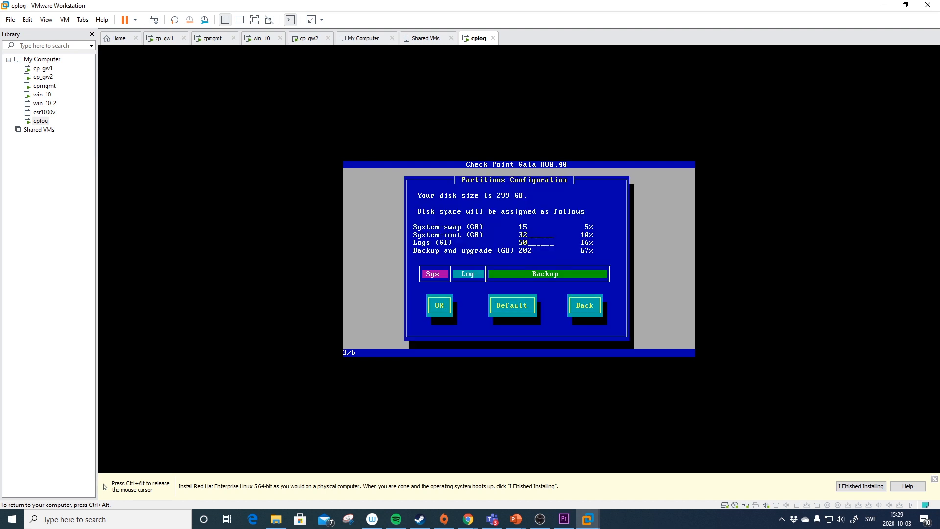
- Set System-root to 100 GB after 150 GB is rejected as an invalid size
key(BackSpace)
key(BackSpace)
text(150)
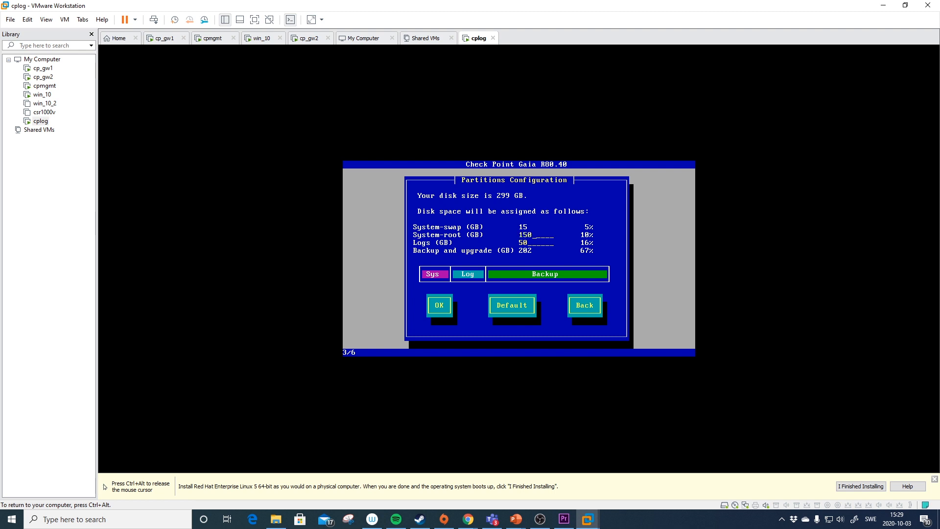
key(Tab)
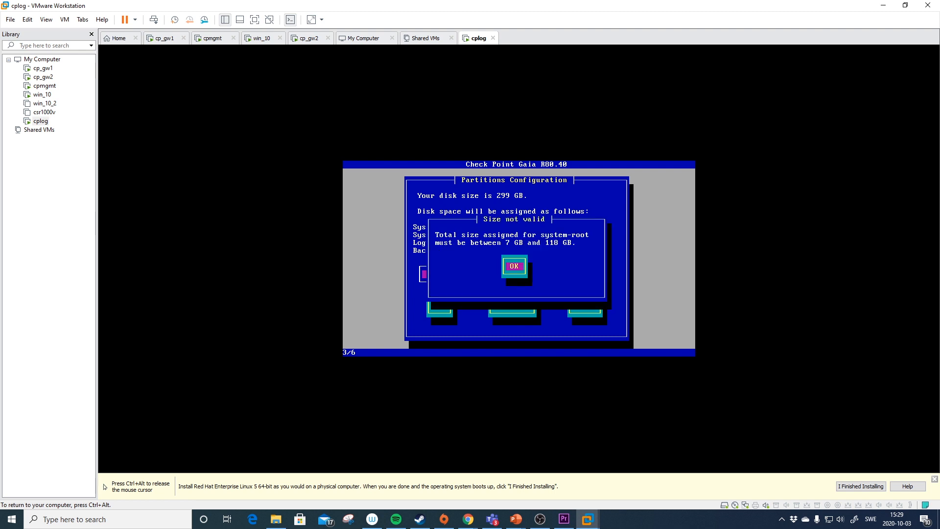
key(Return)
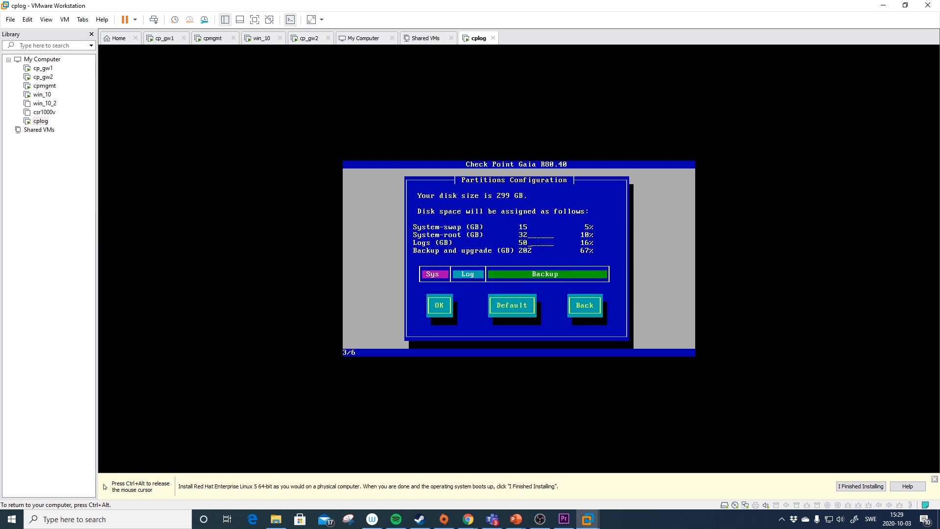
key(BackSpace)
key(BackSpace)
text(100)
key(Tab)
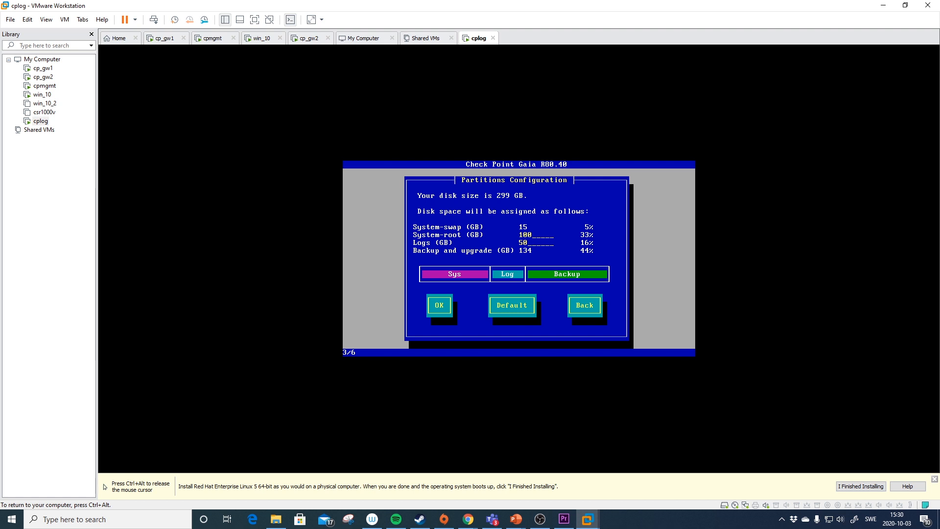
- Accept the partition layout, then enter and confirm the admin account password
key(Tab)
key(Return)
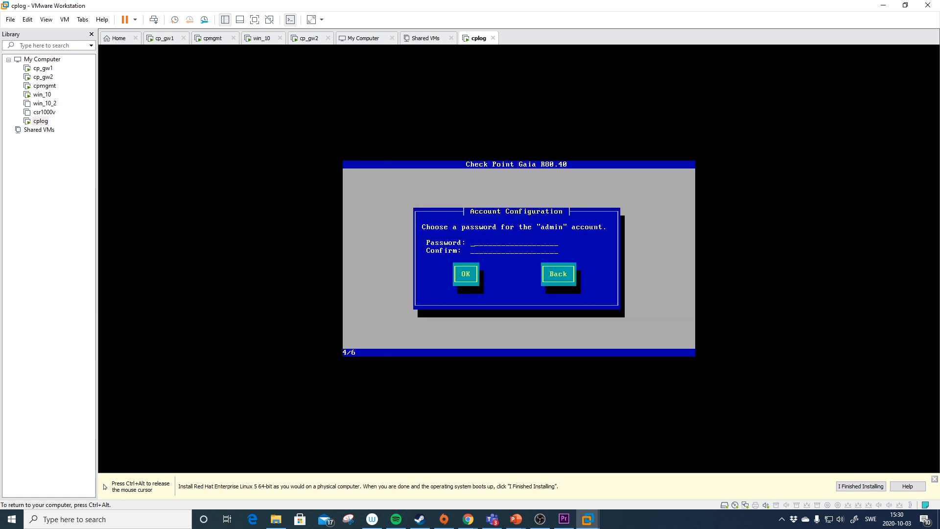
text(admin1234)
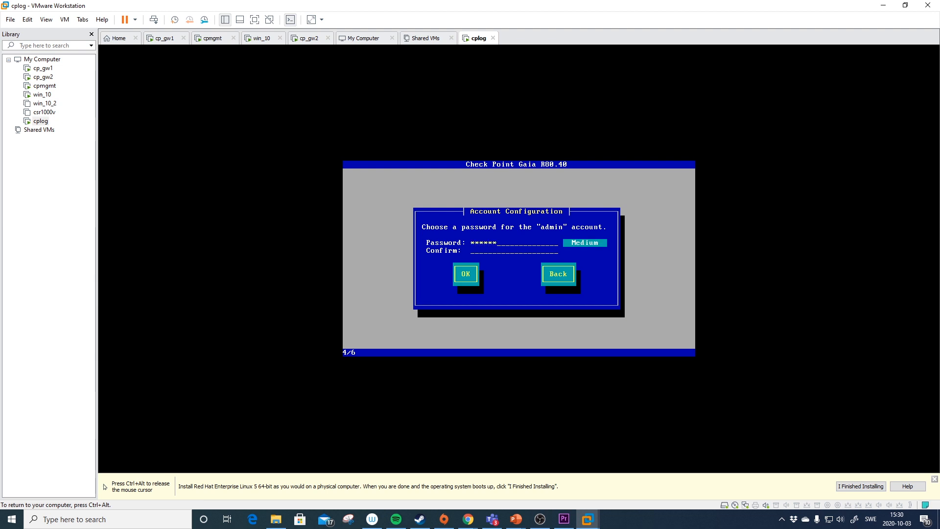
key(Tab)
text(admin1234)
key(Tab)
key(Return)
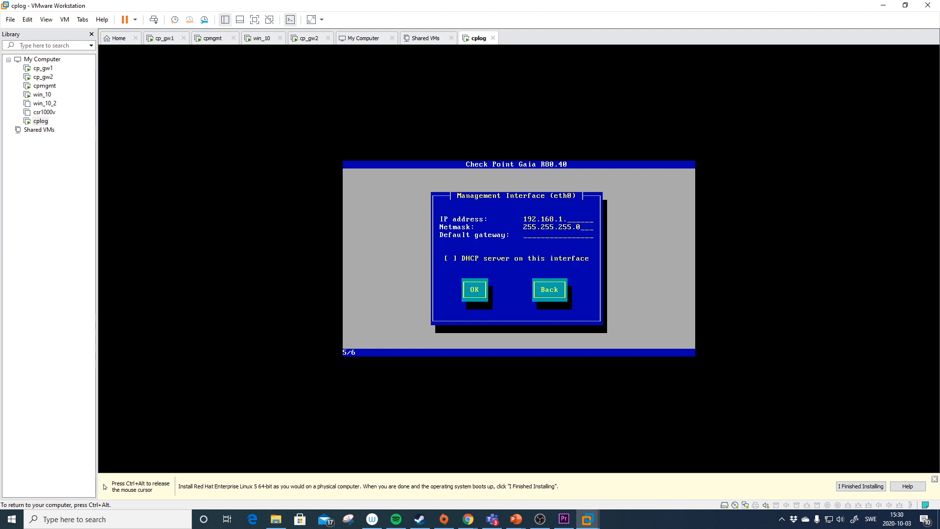
- Check the lab network diagram in PowerPoint for cplog's addressing
key(ctrl+alt)
mouse_move(518, 523)
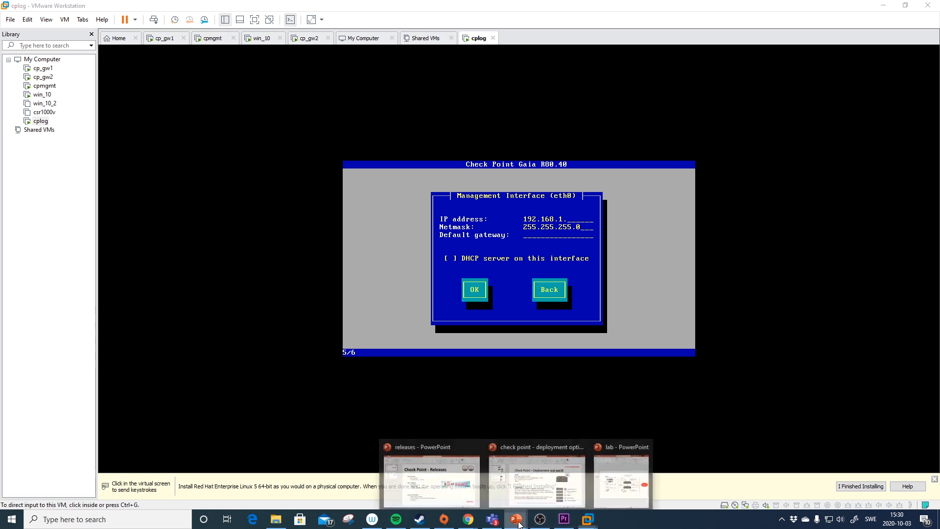
click(621, 477)
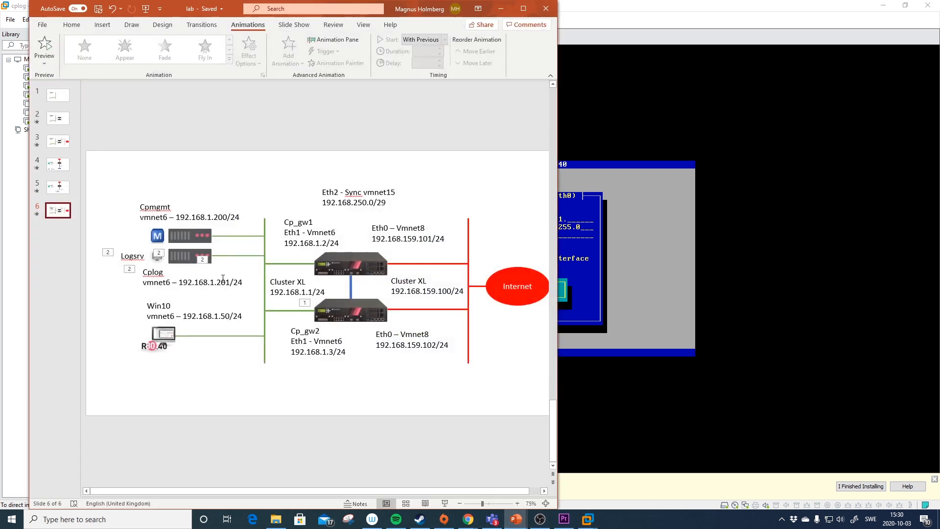
click(639, 263)
- Give eth0 IP 192.168.1.201 with gateway 192.168.1.1 and confirm disk formatting
text(20)
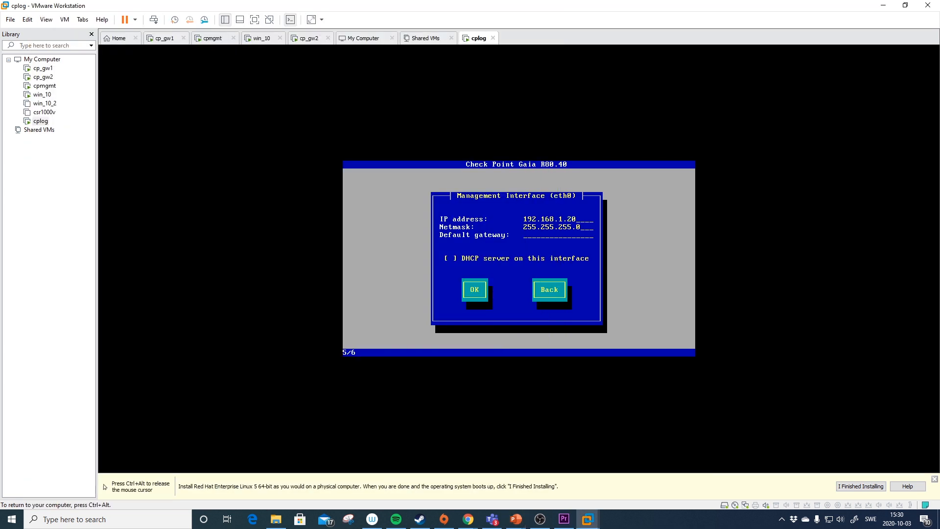
key(Tab)
key(Tab)
text(192.168.1.1)
key(Tab)
key(Tab)
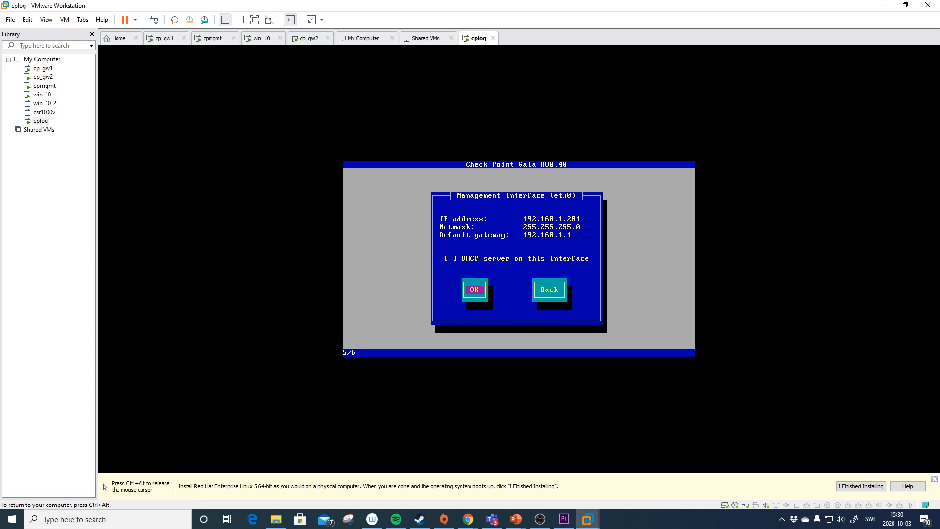
key(Return)
key(Tab)
key(Return)
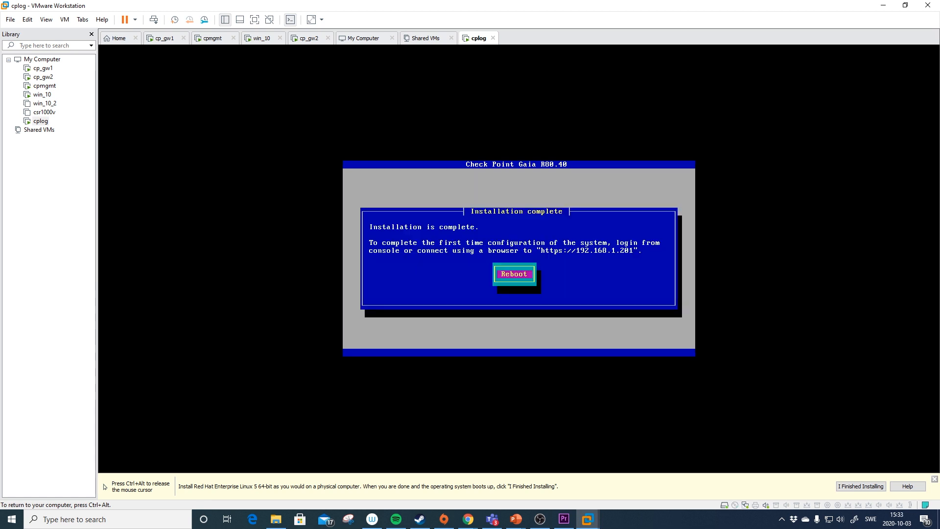
- Reboot cplog, log in as admin, then switch to the win_10 virtual machine
key(Return)
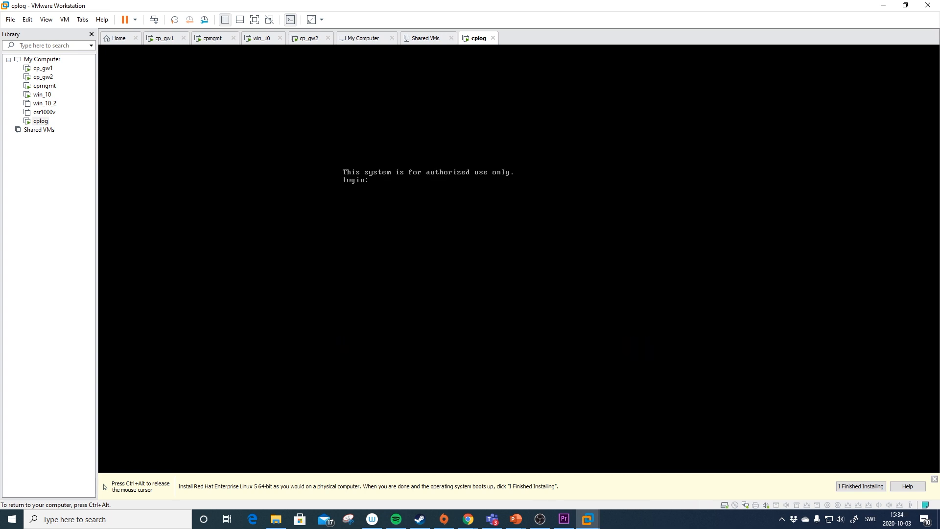
text(admin)
key(Return)
key(Return)
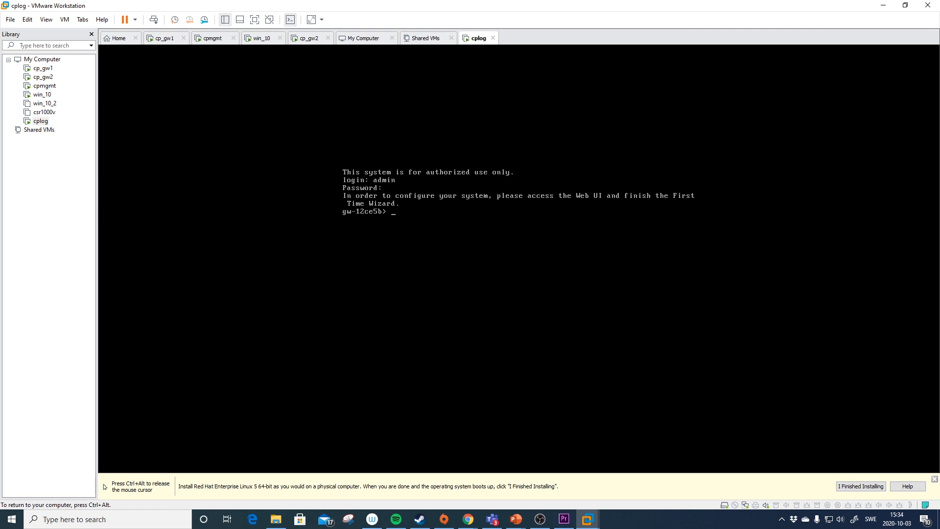
key(ctrl+alt)
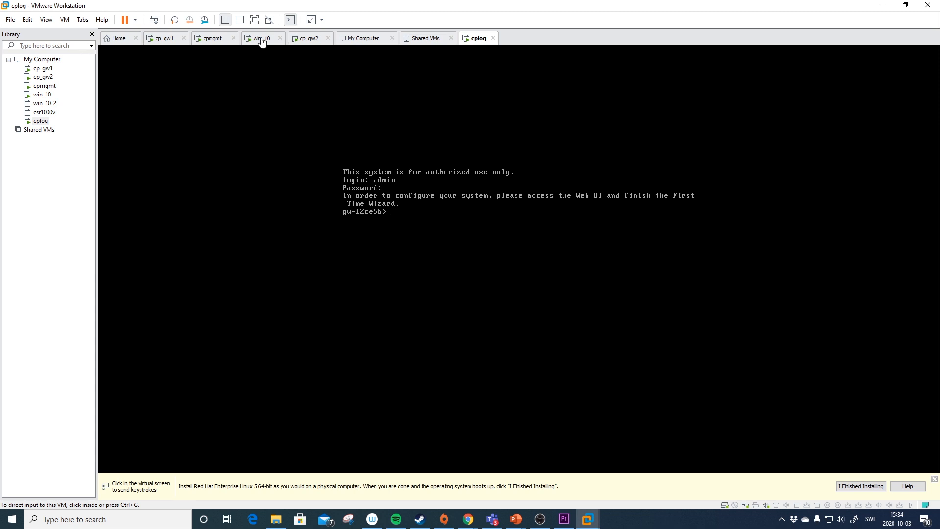
click(263, 38)
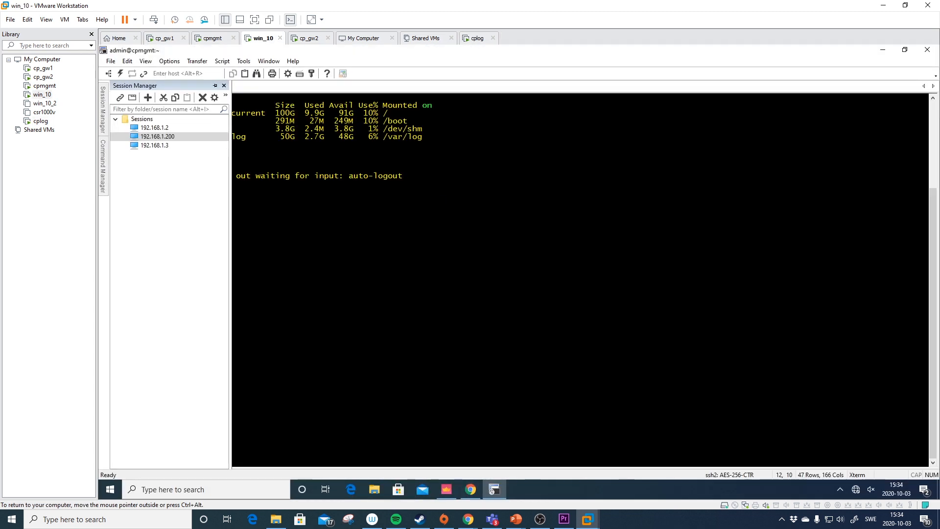
click(470, 489)
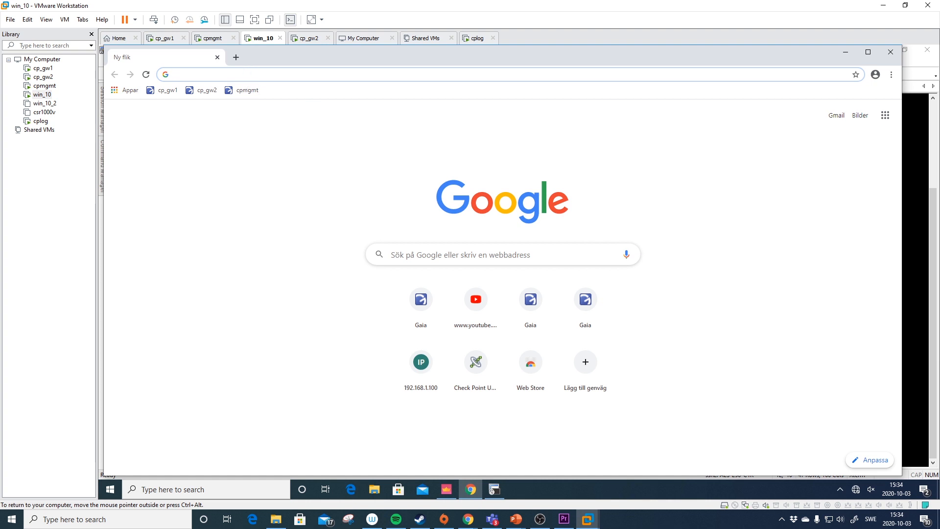
text(https:/)
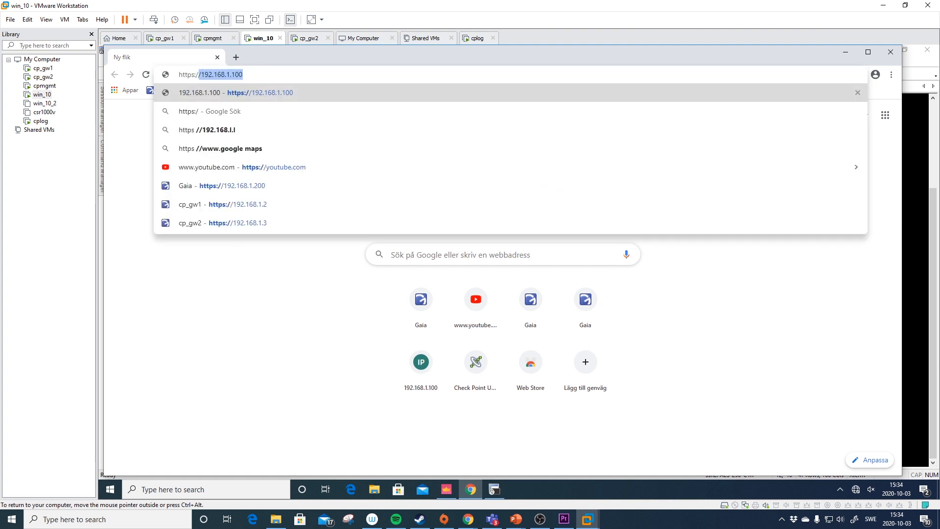
text(/)
key(Down)
key(Down)
key(Down)
key(Down)
key(Down)
key(Down)
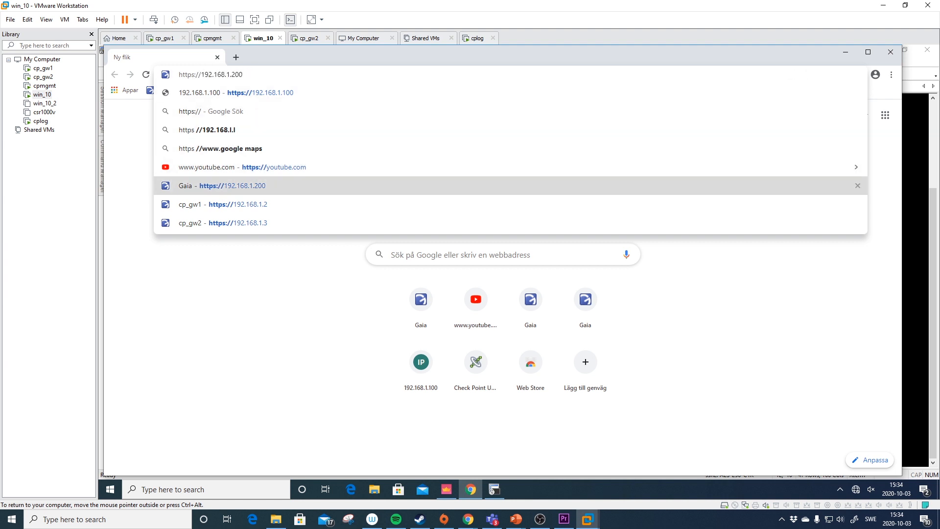
key(BackSpace)
text(1)
key(Return)
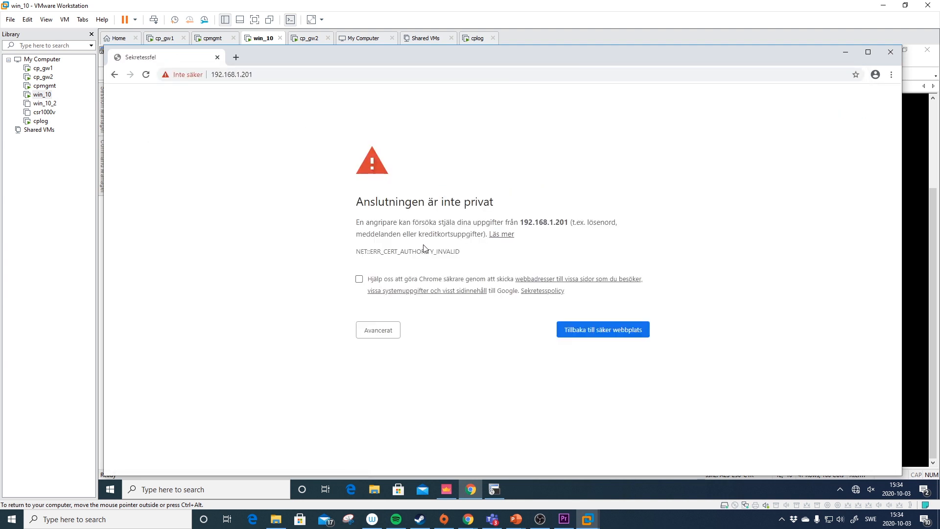
click(386, 329)
click(436, 405)
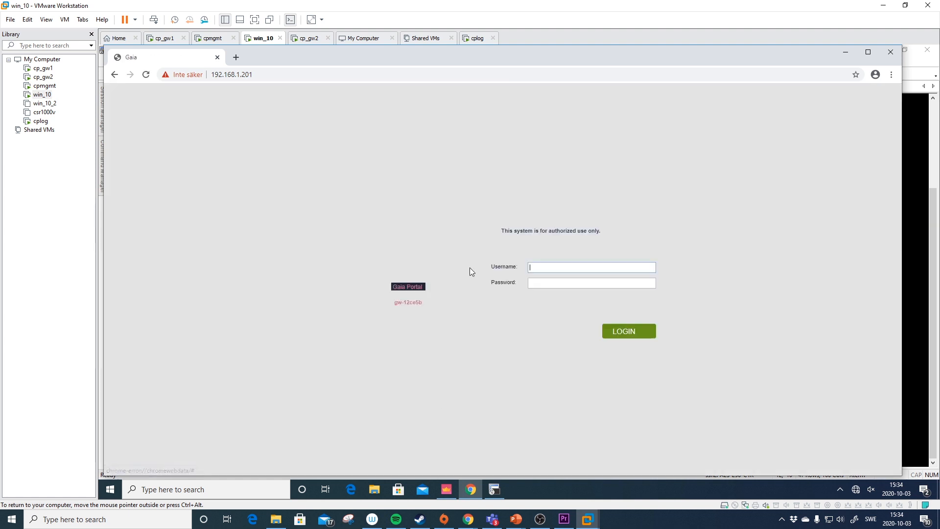
- Log in to the Gaia Portal as admin
text(admin)
key(Tab)
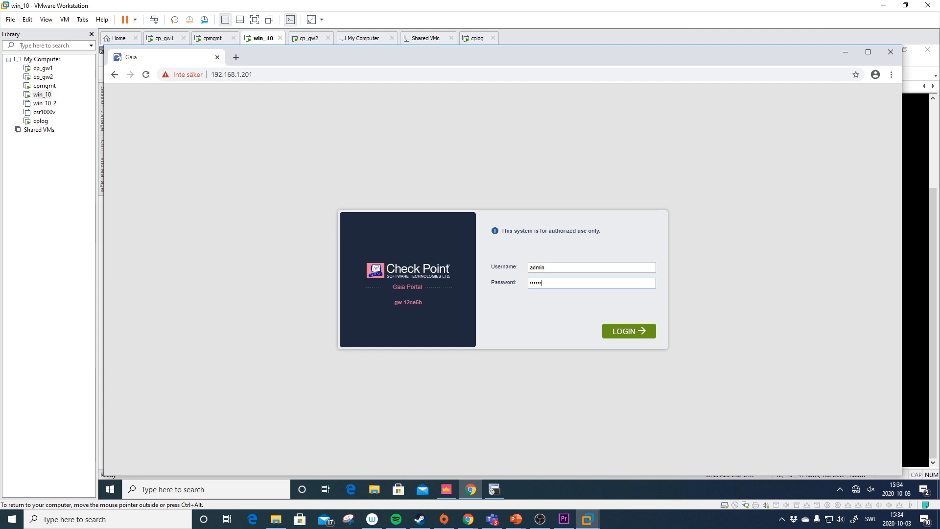
key(Return)
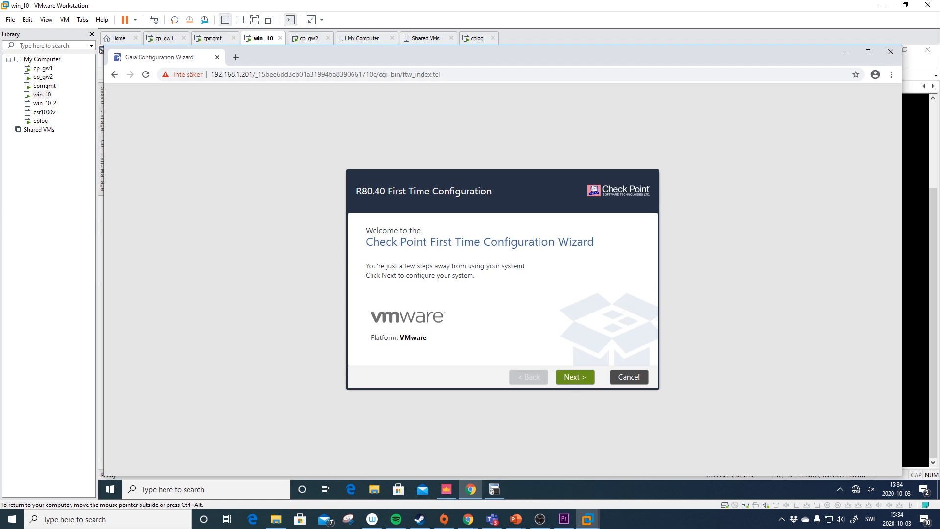
- Pass Welcome, Deployment Options and Management Connection, then set host name cplog and DNS 8.8.8.8
drag(429, 336, 400, 337)
click(439, 337)
click(567, 377)
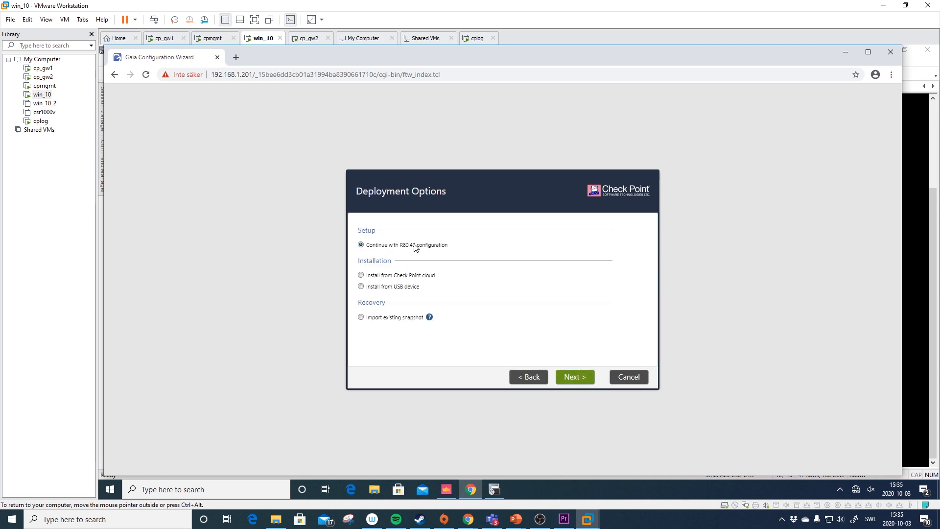
click(568, 379)
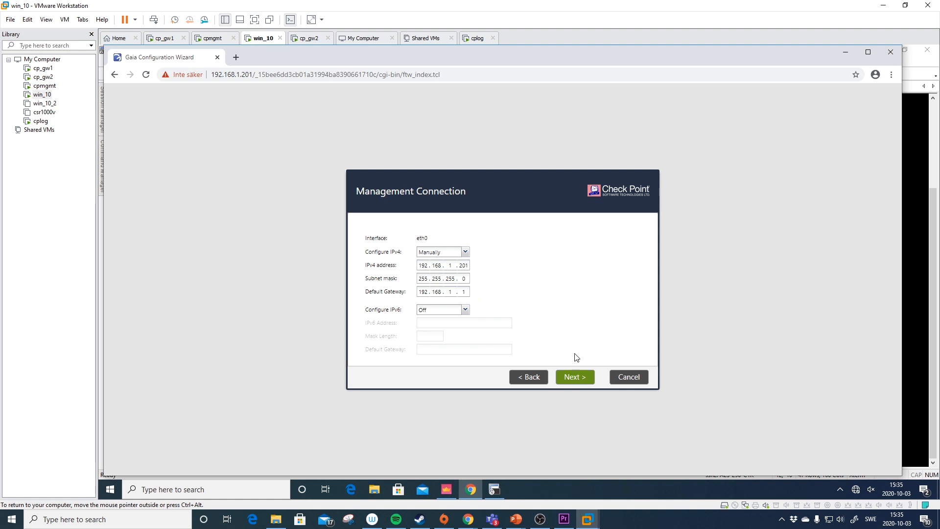
click(580, 385)
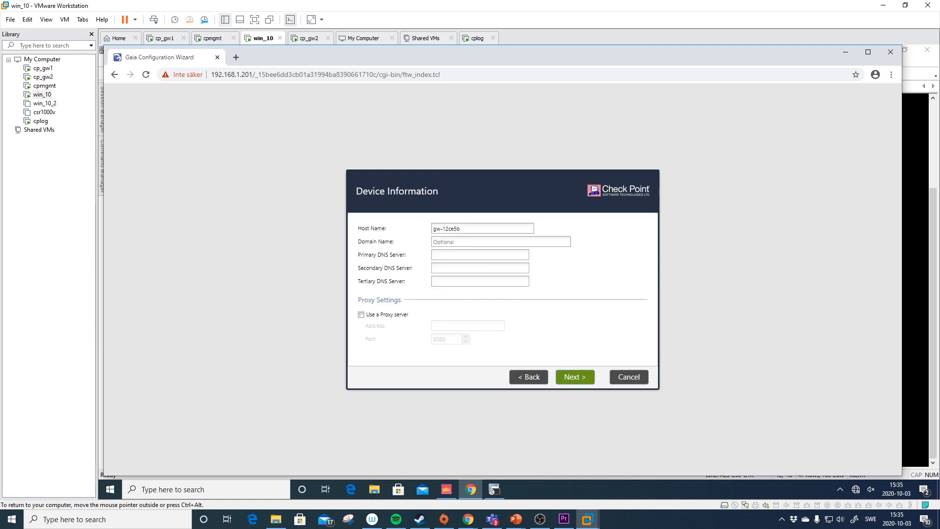
text(cplog)
text(8.8.8.8)
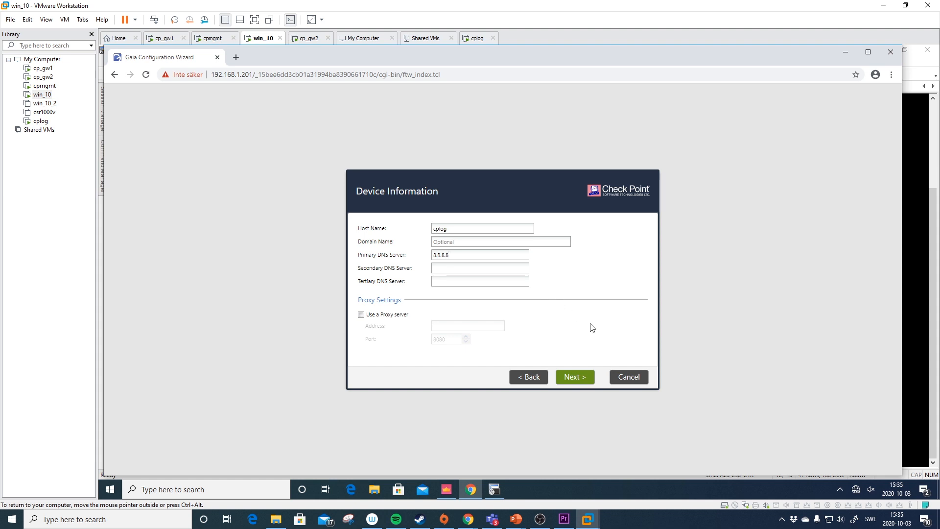
click(576, 378)
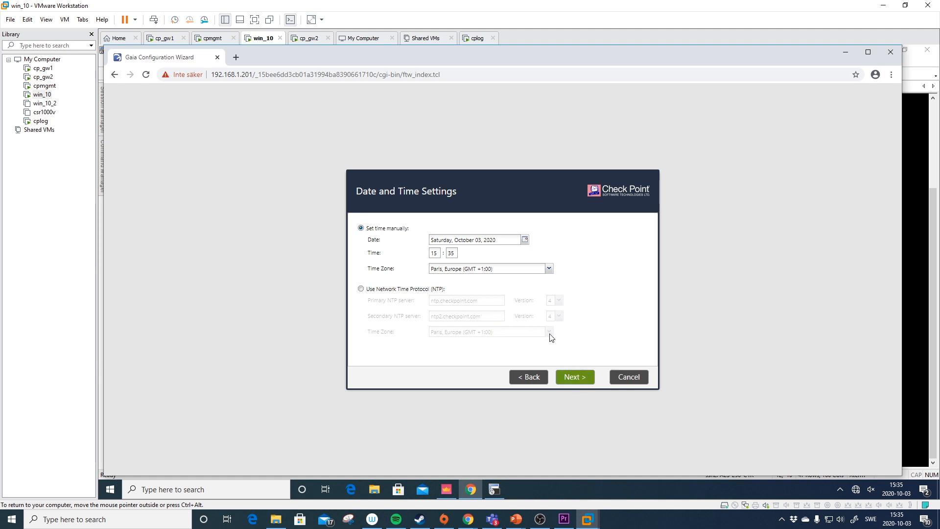
- Set the time zone to Stockholm, Europe
click(519, 268)
text(stockholm)
click(513, 281)
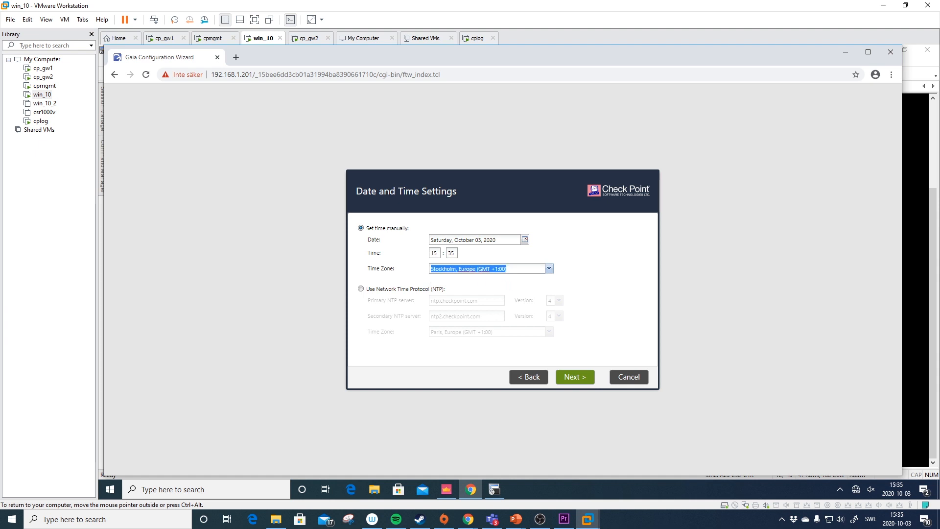
click(572, 377)
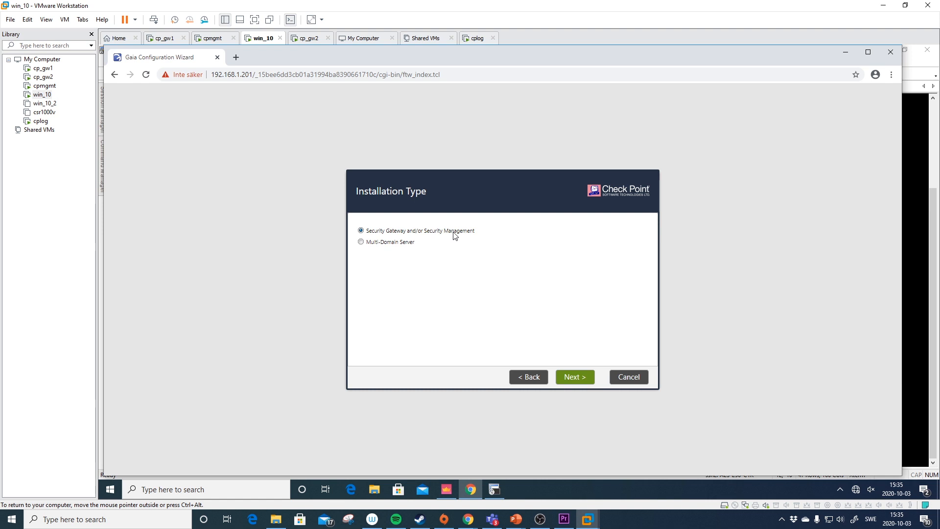
- Drop Security Gateway and auto-download, defining Security Management as Log Server / SmartEvent only
click(576, 377)
click(399, 244)
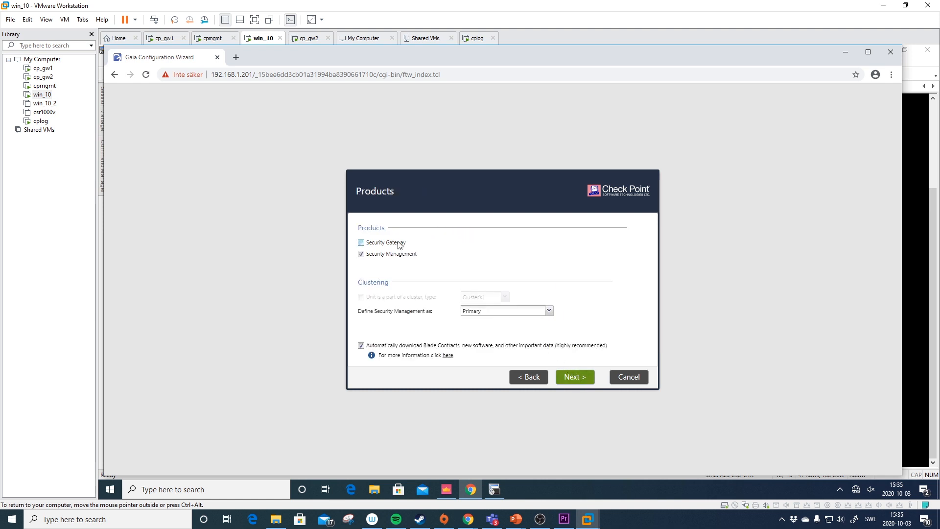
click(463, 347)
click(498, 312)
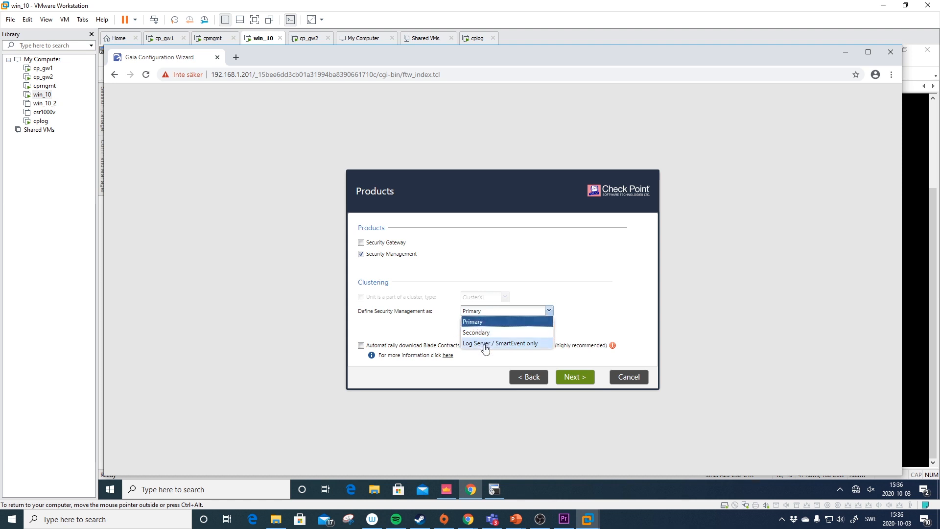
click(485, 343)
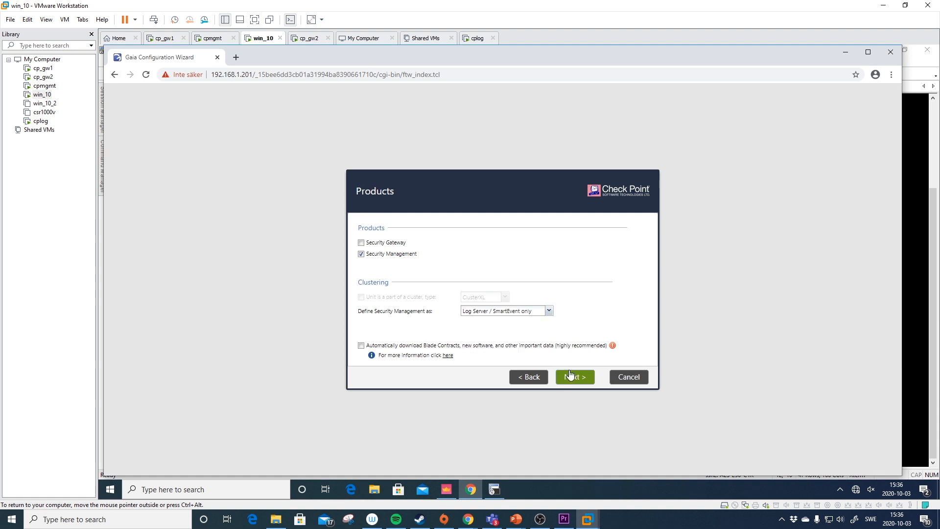
- Confirm the products, keep the Gaia administrator, and allow GUI clients from a specific network
click(575, 377)
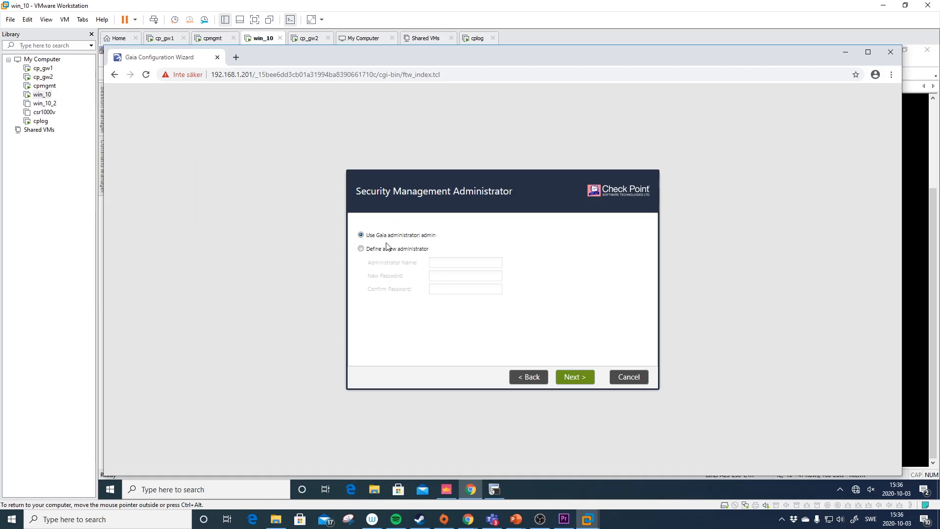
click(579, 377)
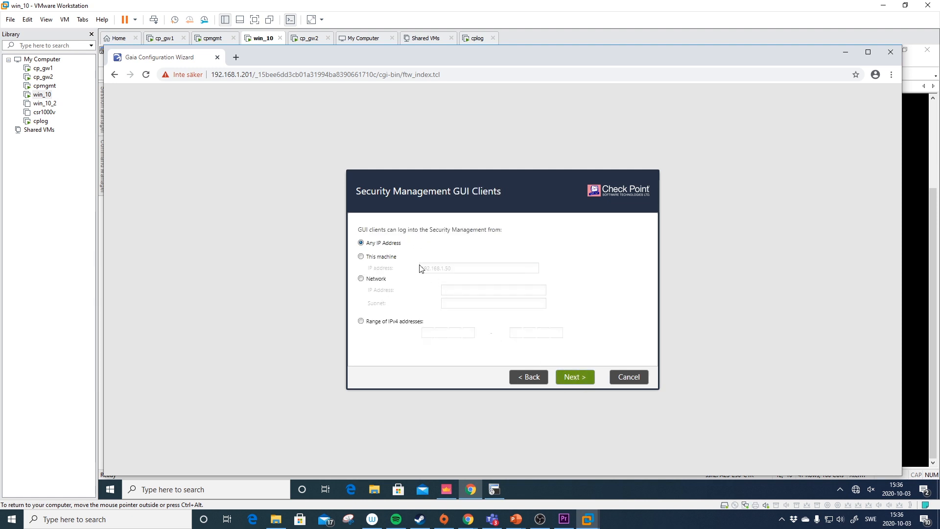
click(380, 279)
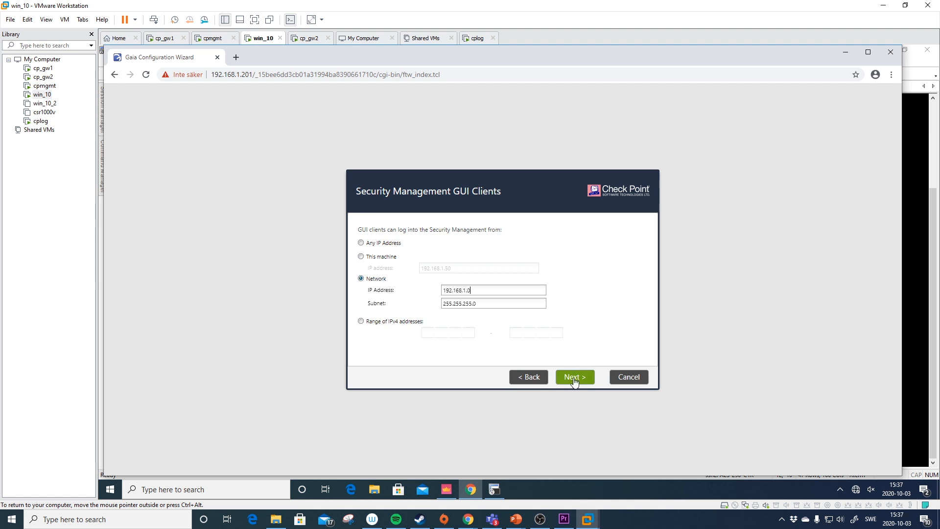
- Accept the GUI client network, enter the SIC activation key, and open the SIC explanation
click(574, 379)
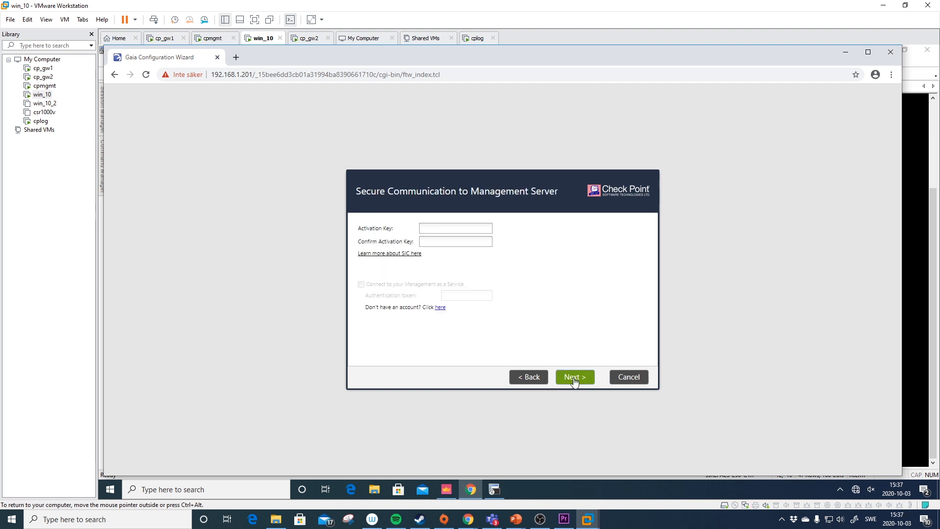
text(•••••)
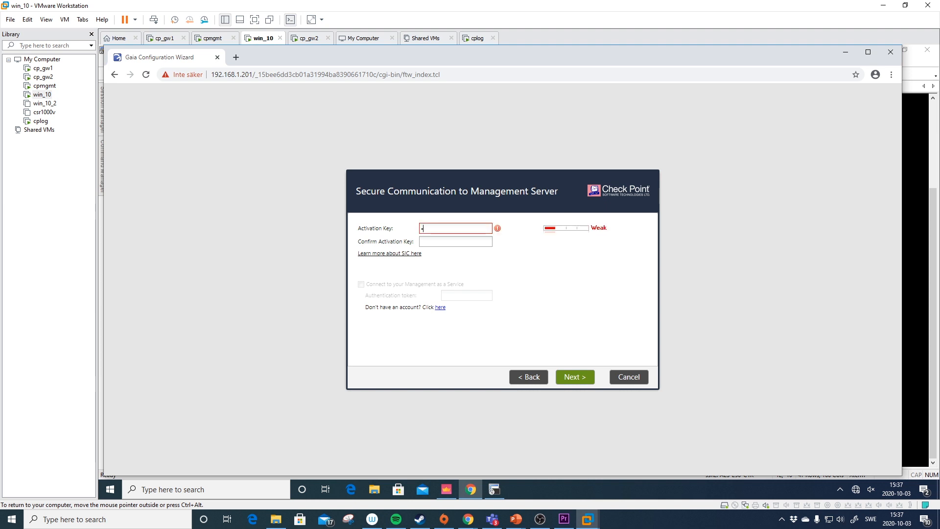
text(•••••)
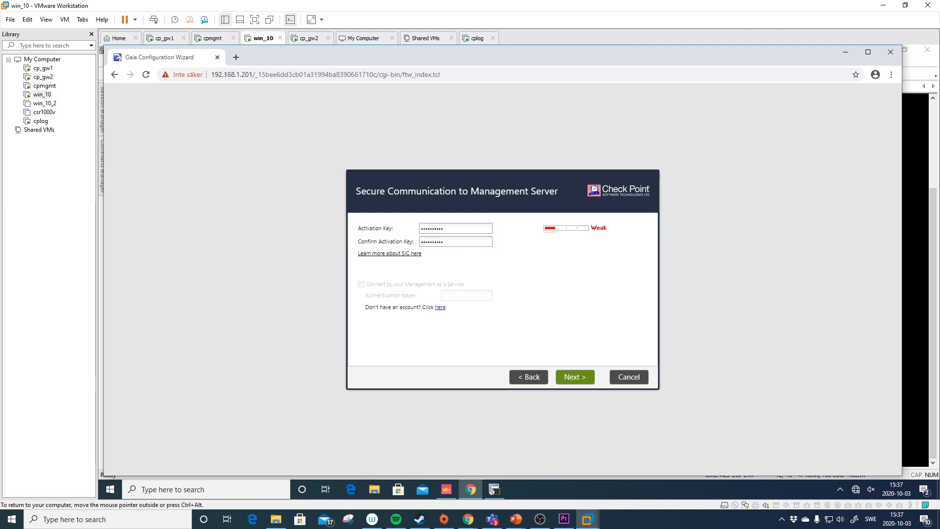
click(414, 254)
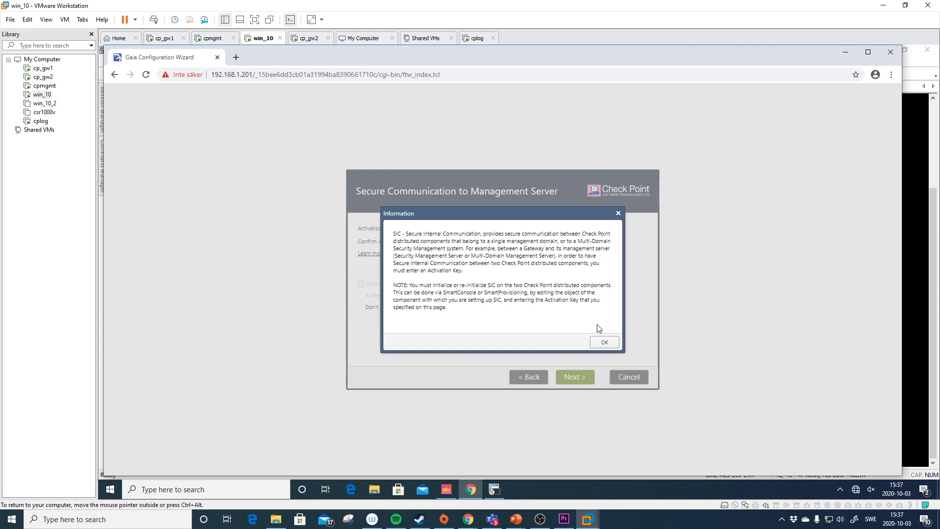
- Read and close the SIC information, then advance to the wizard summary
drag(540, 213, 545, 217)
drag(555, 238, 579, 277)
click(555, 218)
drag(554, 218, 606, 251)
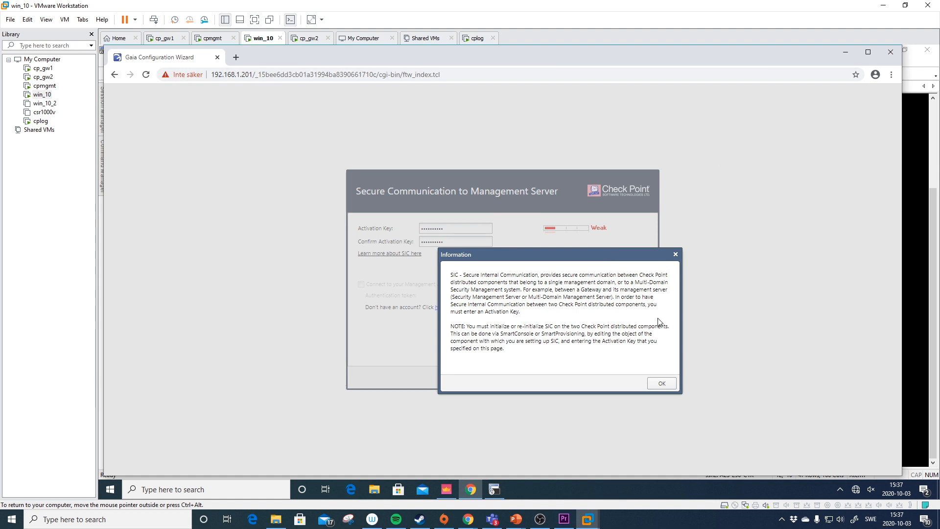
click(663, 383)
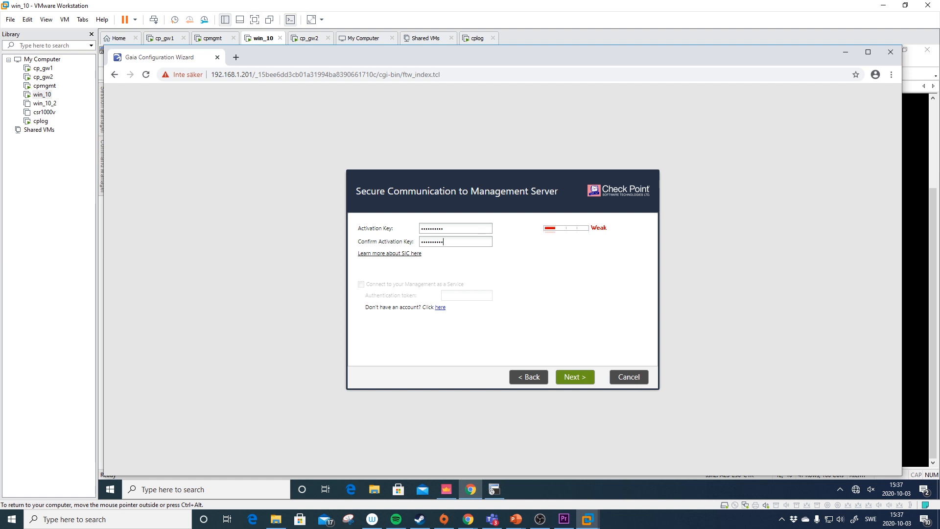
drag(460, 242, 411, 227)
click(456, 229)
click(575, 377)
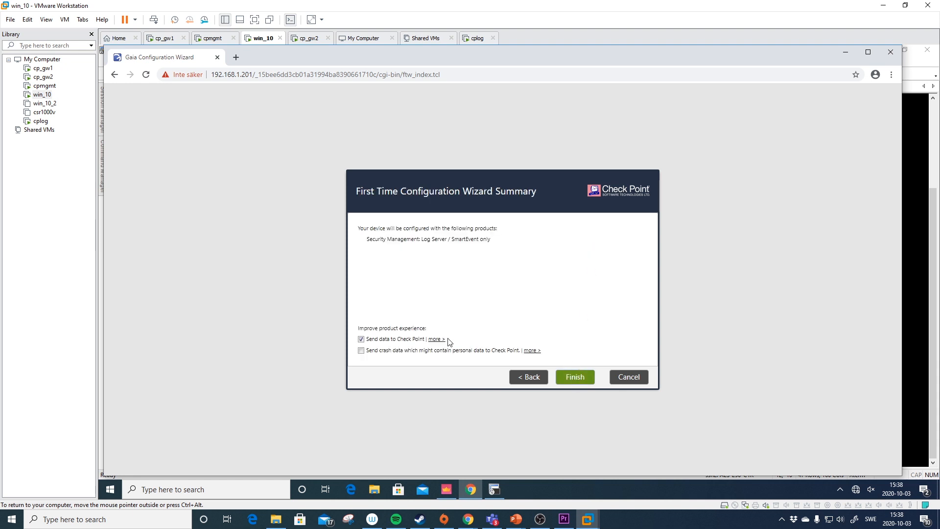
- Finish the Gaia first-time wizard with Send data to Check Point unchecked and acknowledge success
click(398, 339)
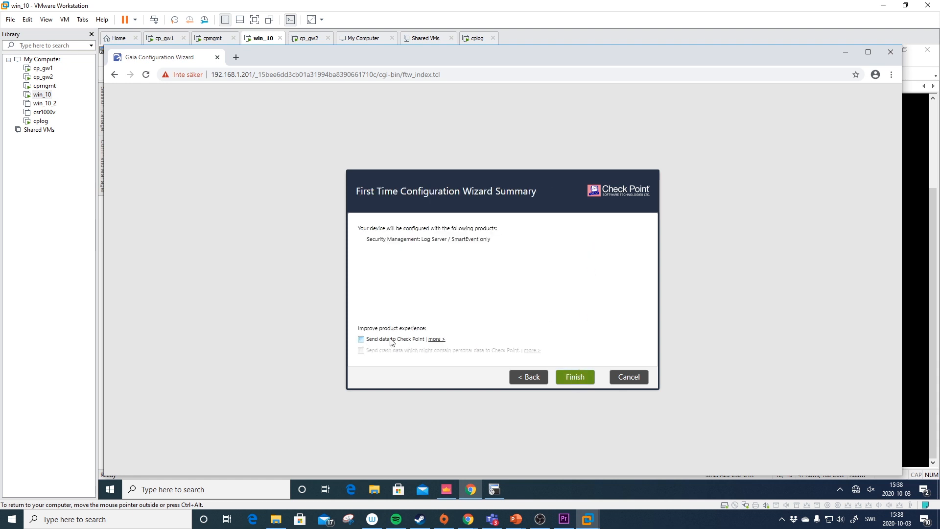
click(574, 379)
click(482, 299)
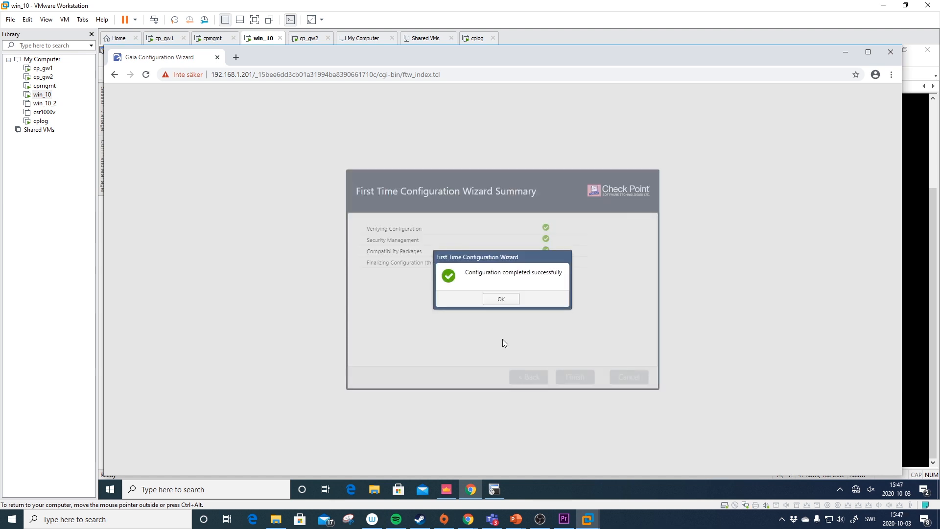
click(503, 298)
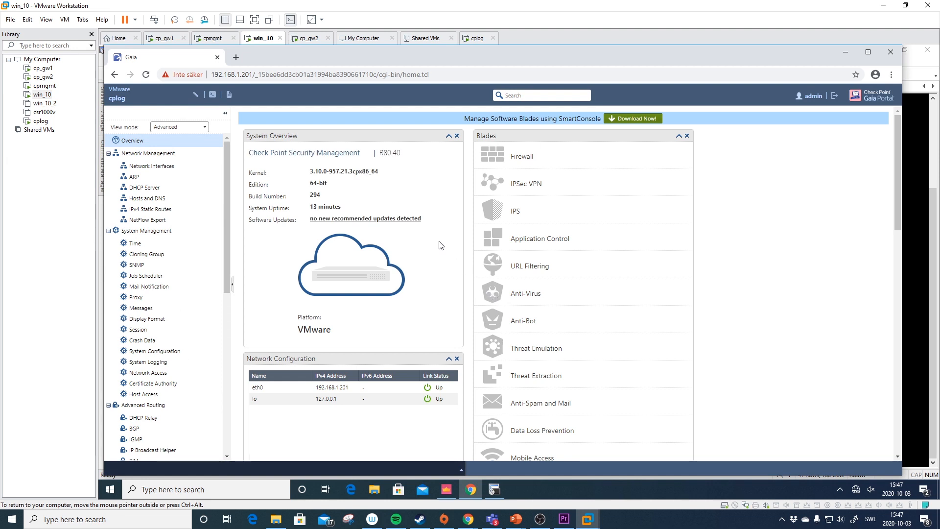
- Show all packages on the CPUSE Status and Actions page
click(227, 312)
scroll(225, 330, down, 2)
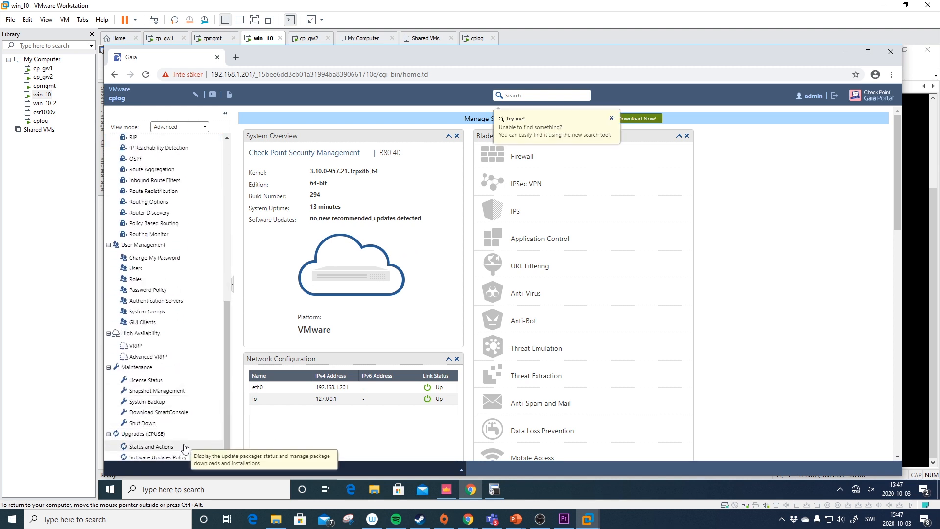
click(151, 446)
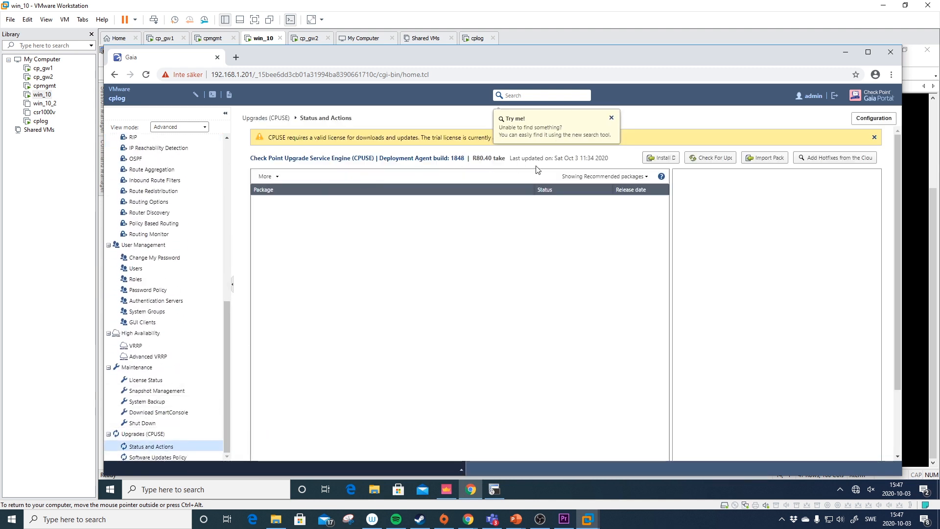
click(611, 118)
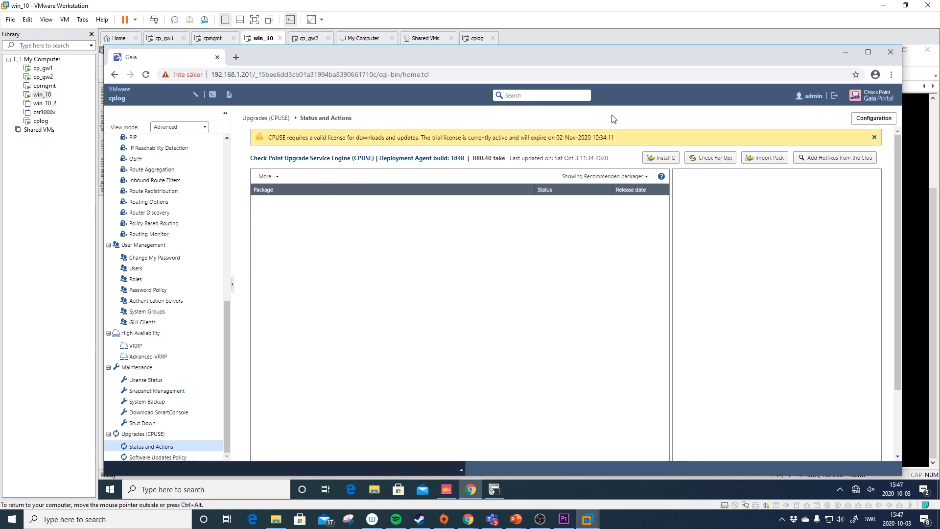
click(587, 176)
click(590, 219)
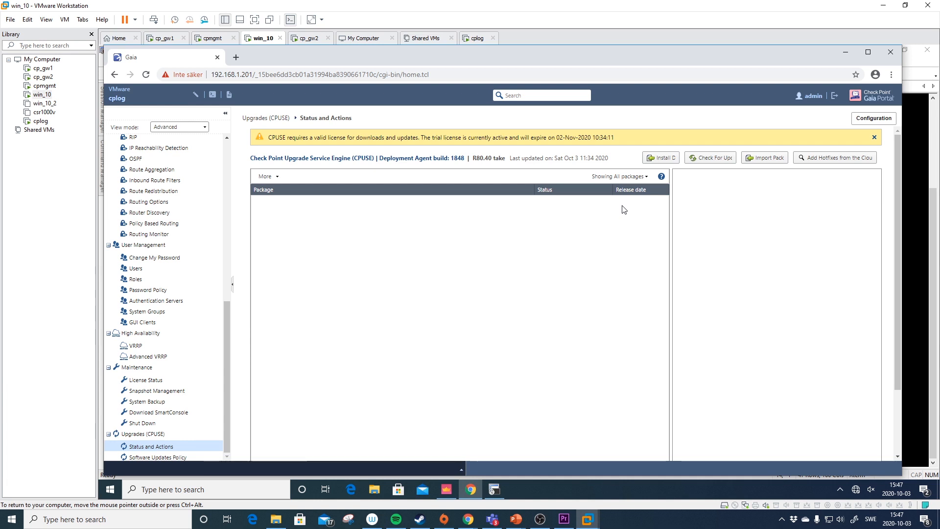
- Check for new CPUSE packages twice, closing the cloud connection error messages
click(695, 158)
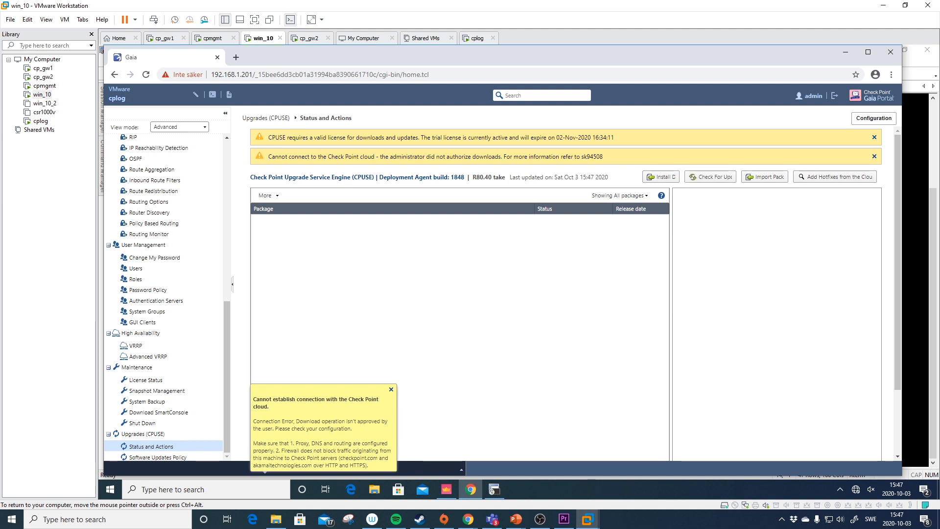
click(391, 390)
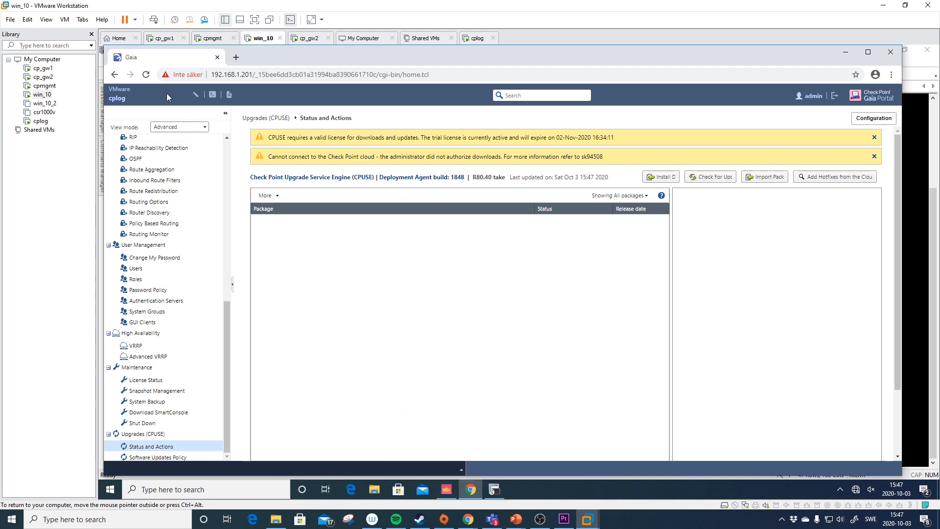
click(721, 185)
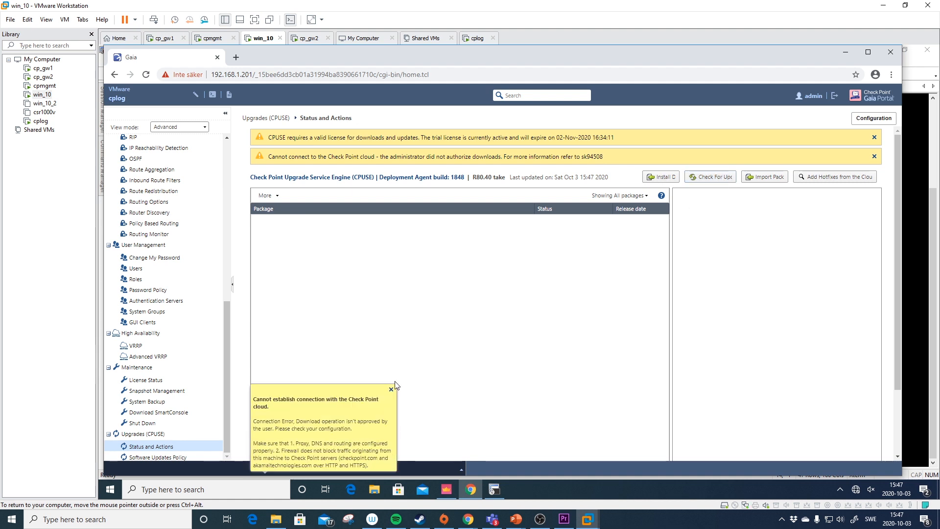
click(391, 390)
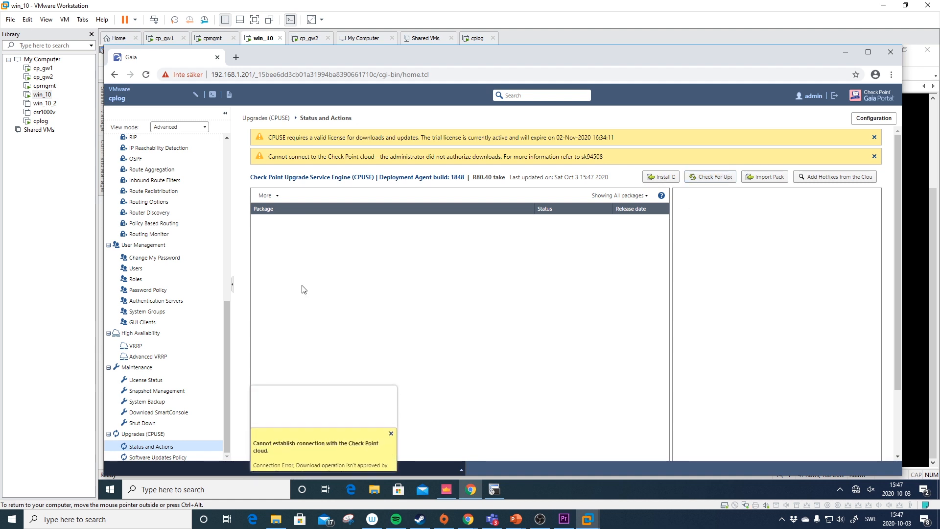
click(228, 160)
- Review Hosts and DNS and the IPv4 Default static route, then return to SecureCRT
click(146, 198)
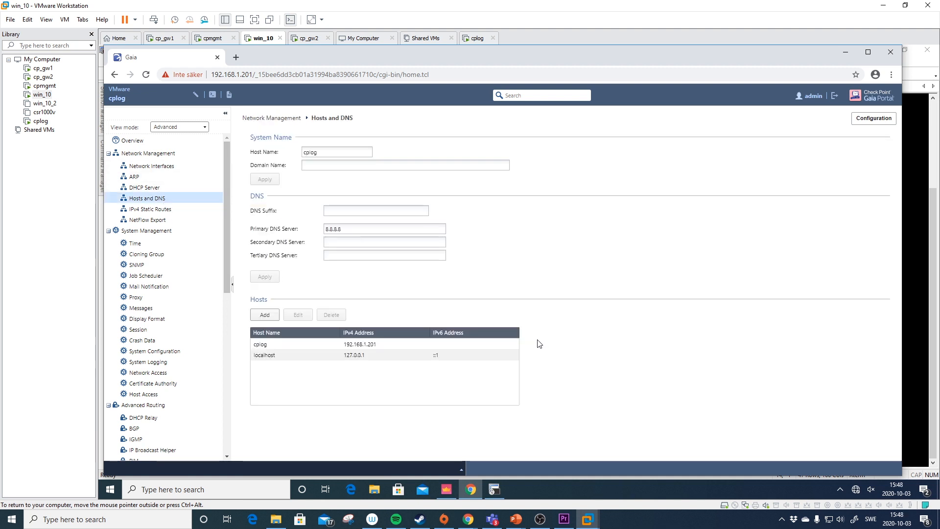
click(185, 210)
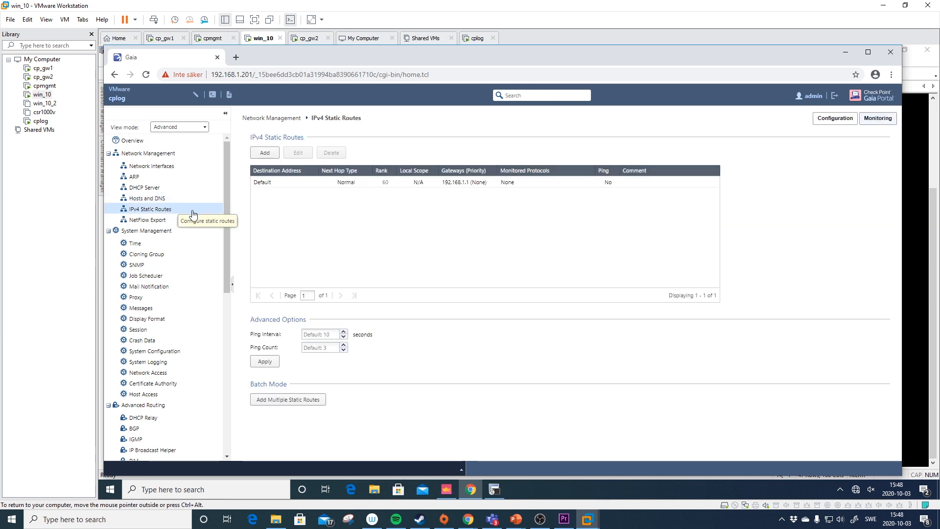
click(463, 185)
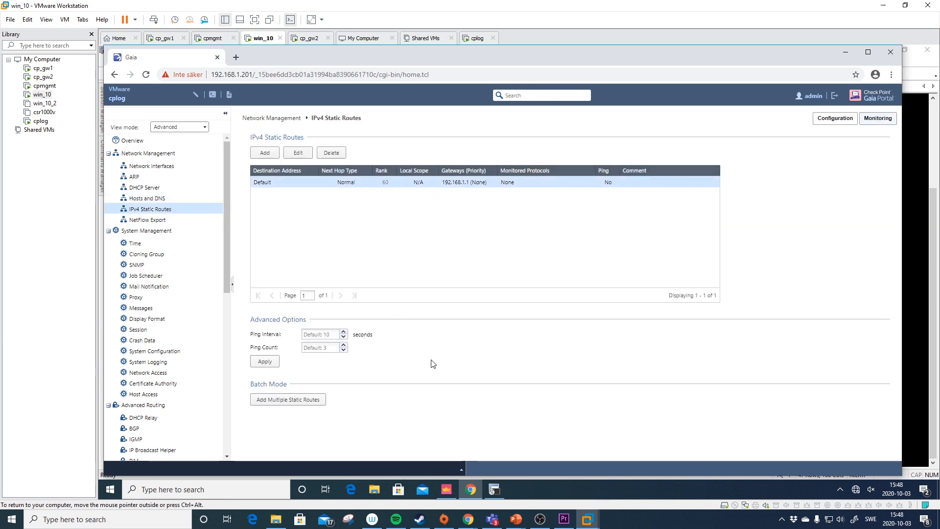
click(495, 489)
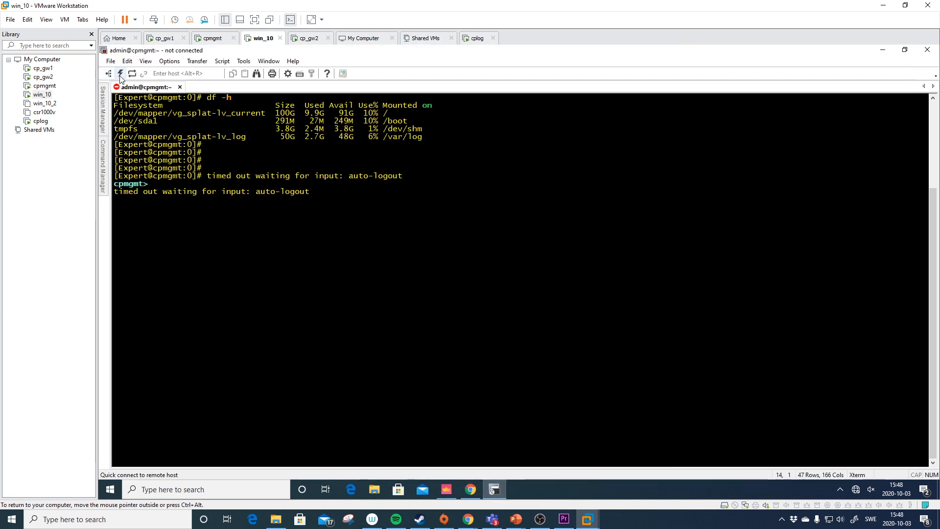
- Duplicate the 192.168.1.200 SecureCRT session and strip the (1) suffix from its name
mouse_move(104, 100)
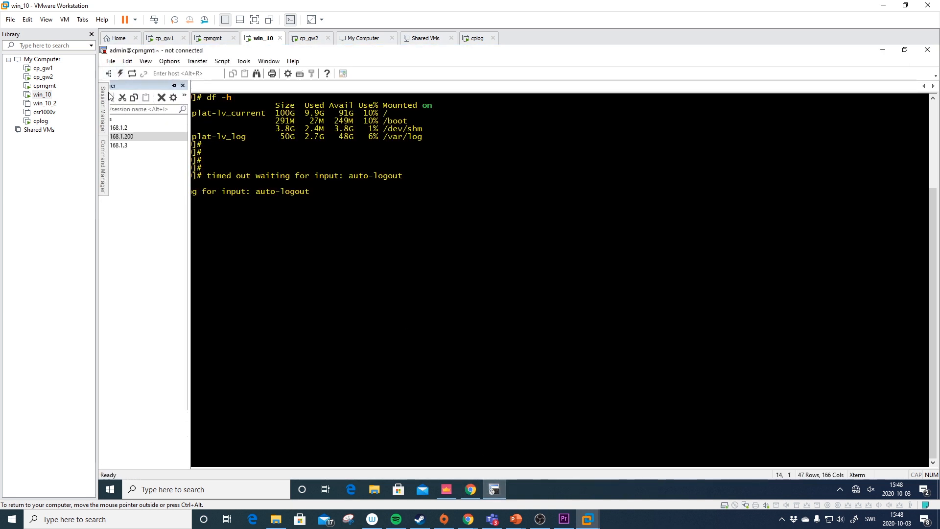
right_click(172, 137)
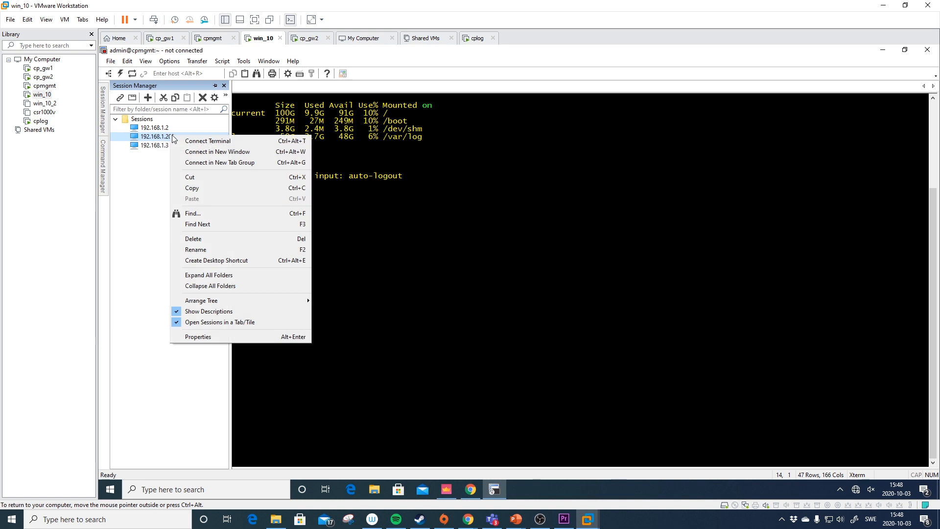
click(258, 189)
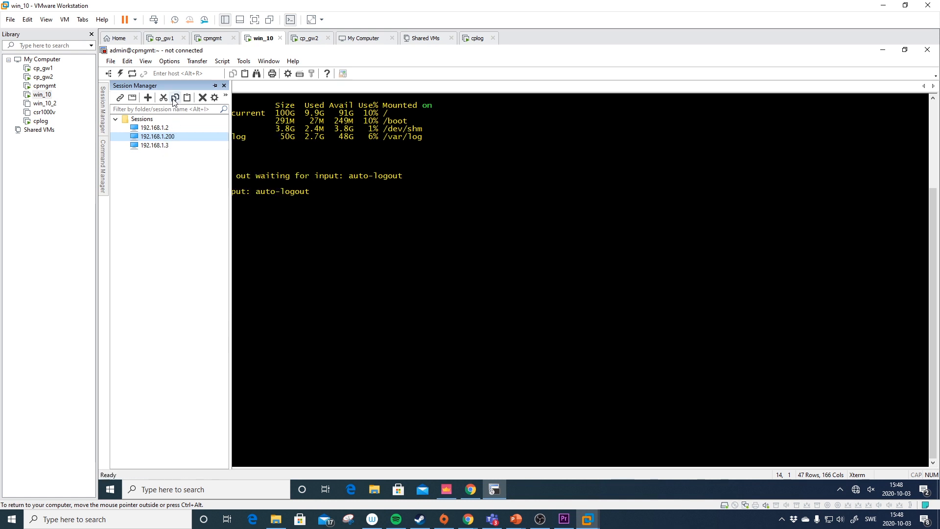
click(187, 98)
right_click(177, 146)
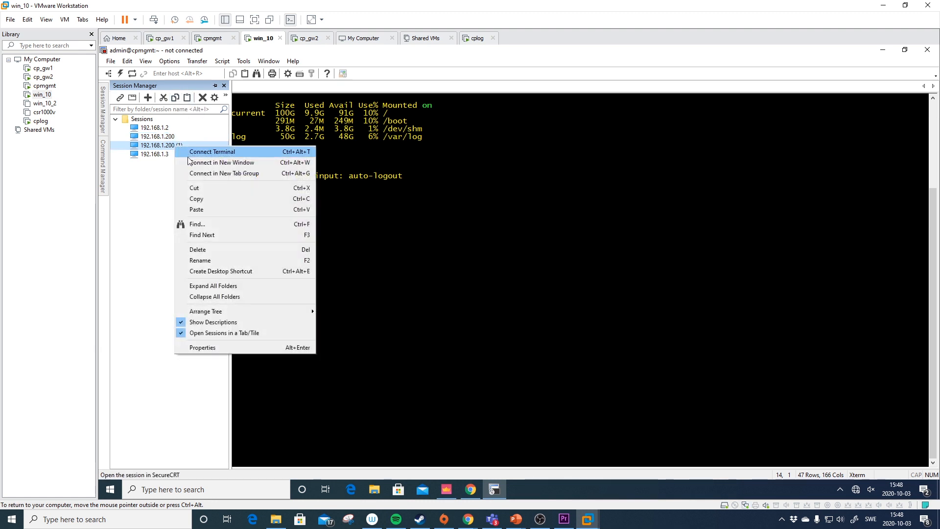
click(221, 347)
click(505, 185)
key(End)
key(shift+Left)
key(shift+Left)
key(shift+Left)
key(shift+Left)
key(Delete)
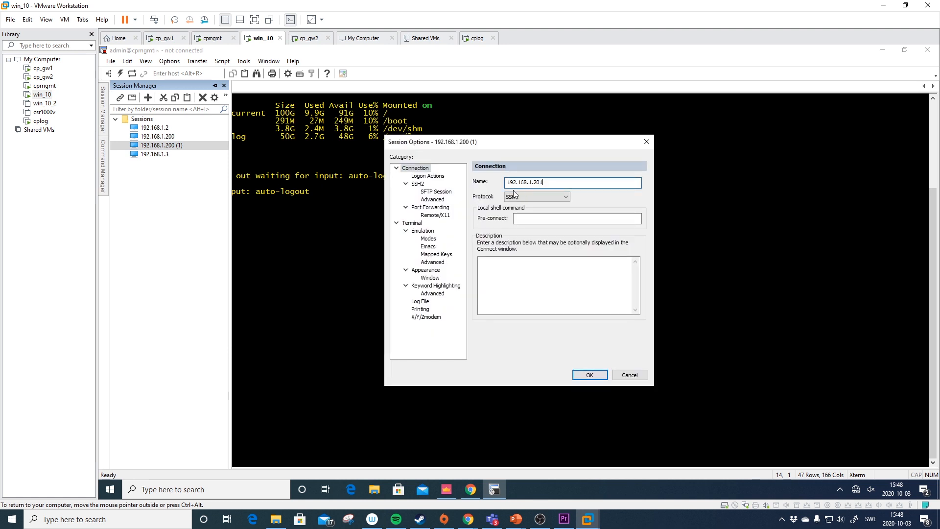
- Point the duplicate session at host 192.168.1.201 and save it named cplog
click(426, 176)
click(418, 183)
key(Tab)
key(End)
key(BackSpace)
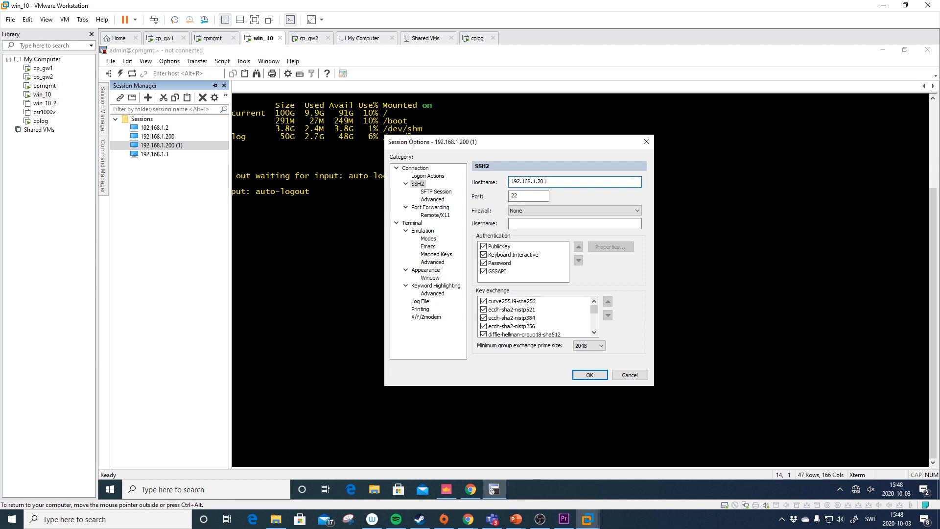
click(415, 168)
key(Tab)
text(cplog)
key(Return)
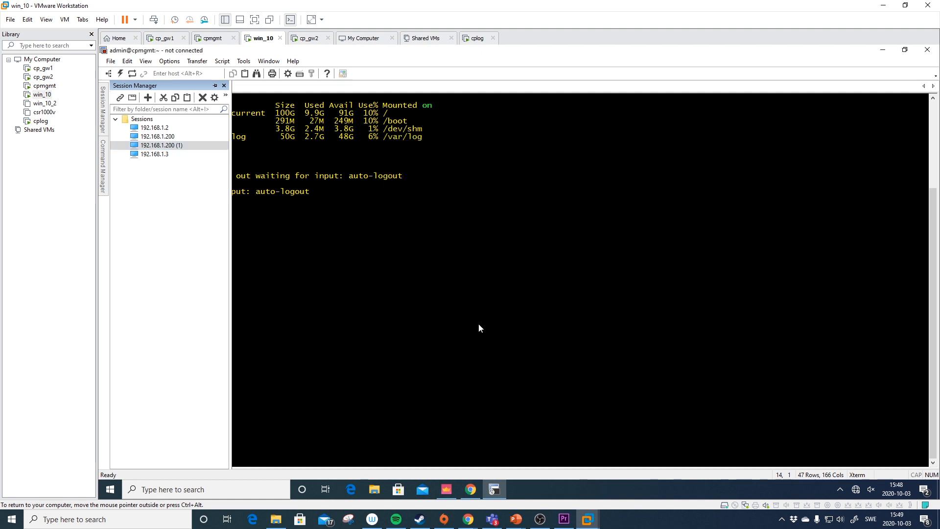
- Rename the 192.168.1.200 session to cpmgmt
right_click(163, 136)
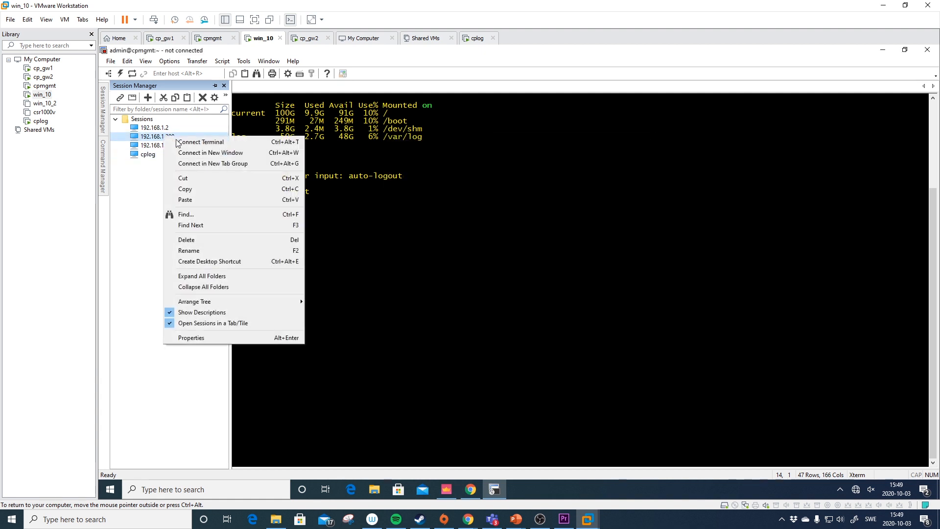
click(219, 338)
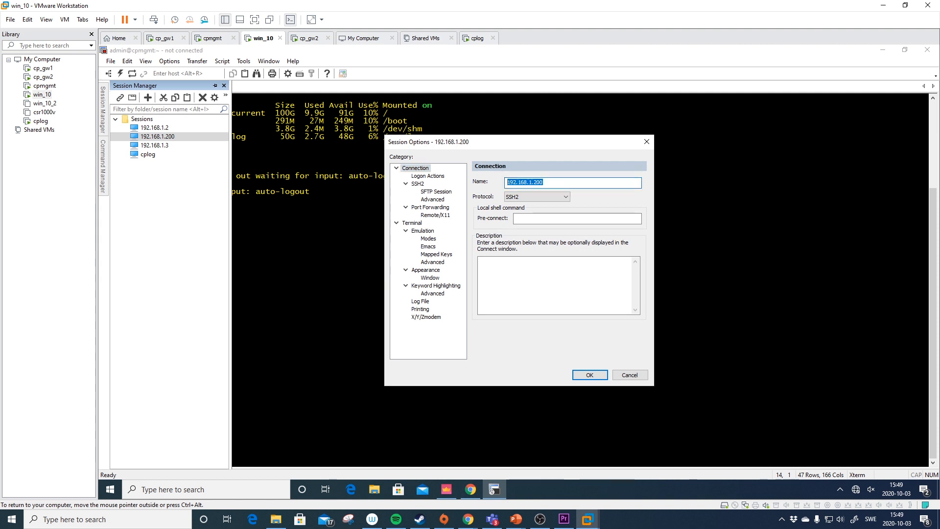
text(cpmgmt)
click(584, 374)
- Connect to cplog, accept its host key, log in as admin and run lock database override
click(161, 148)
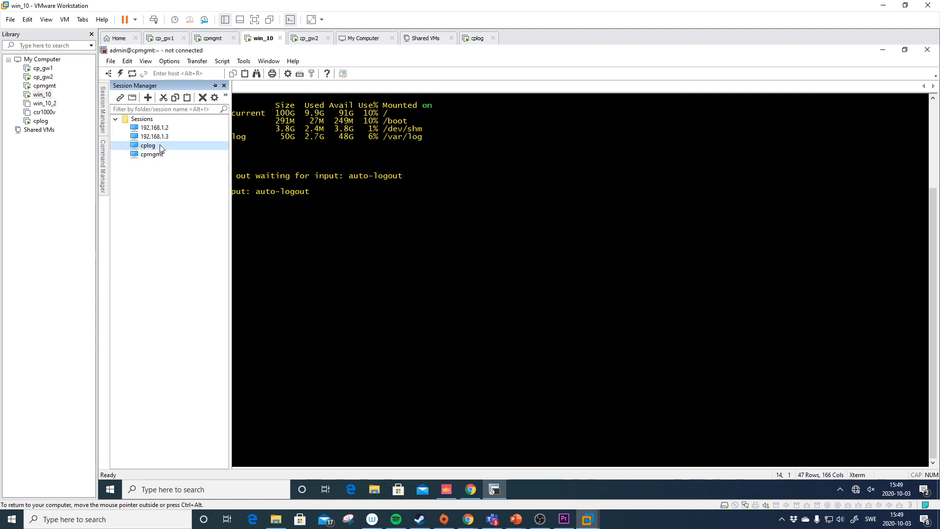
double_click(161, 147)
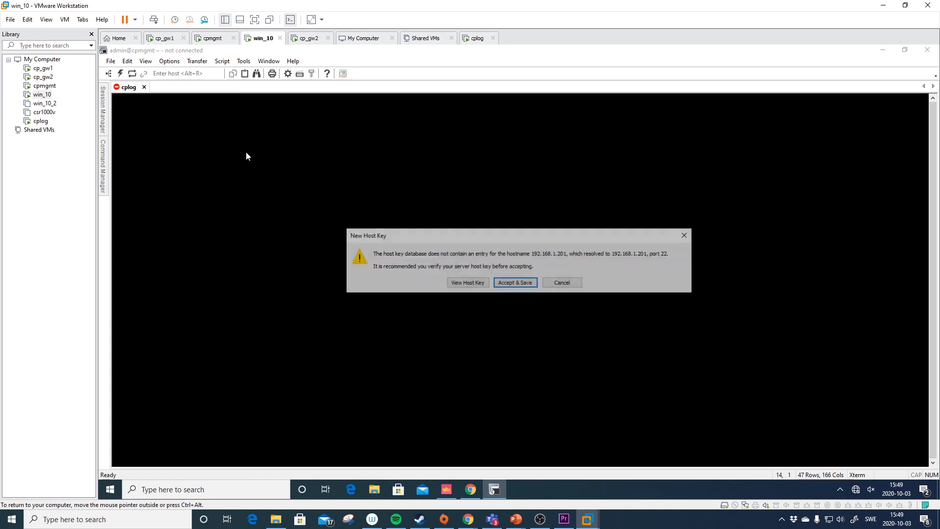
click(519, 281)
text(admin)
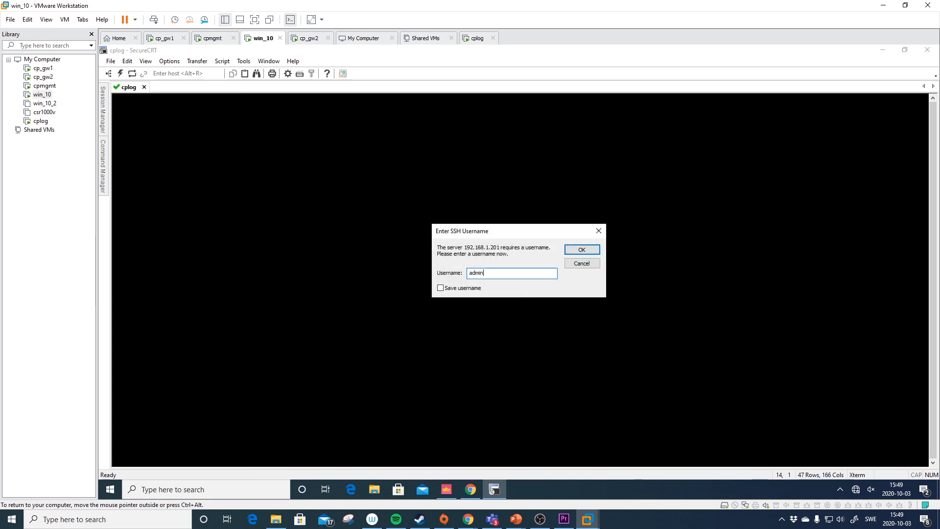
key(Return)
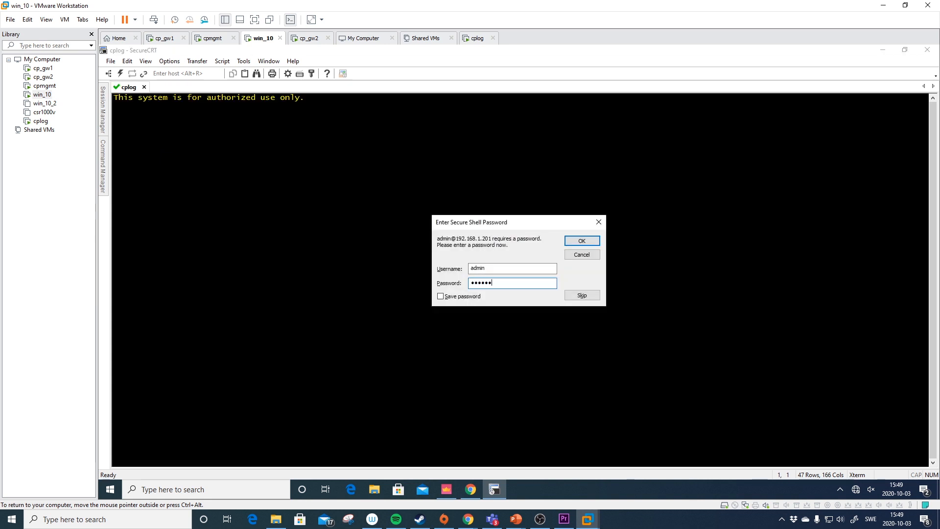
key(Return)
key(Return)
key(Return)
key(Return)
text(lock database override)
key(Return)
- Set an expert password with set expert-password and switch into expert mode
text(expert)
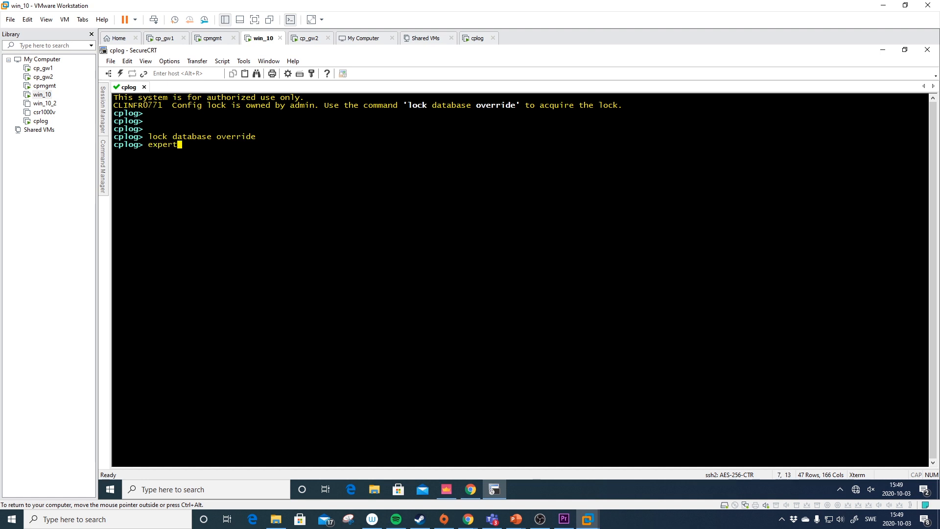
key(Return)
text(set exper)
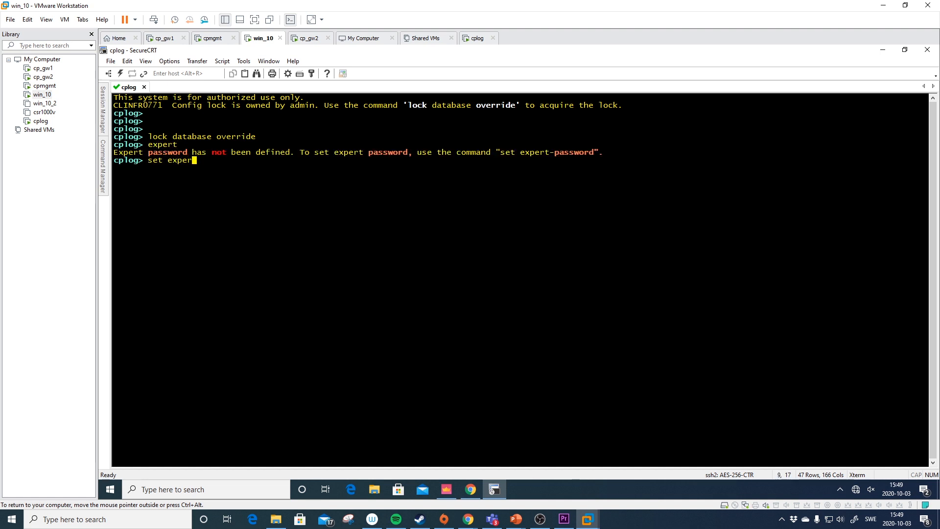
key(Tab)
text(pas)
key(Tab)
key(Return)
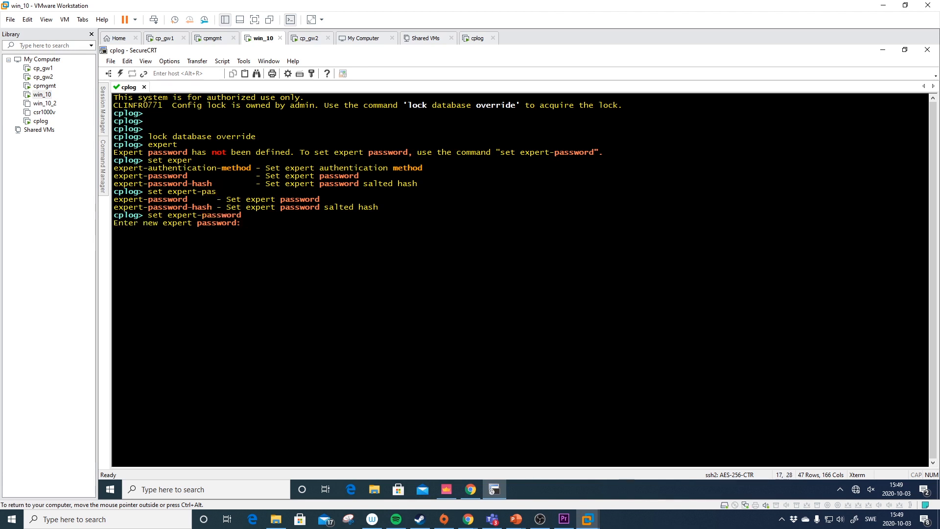
key(Return)
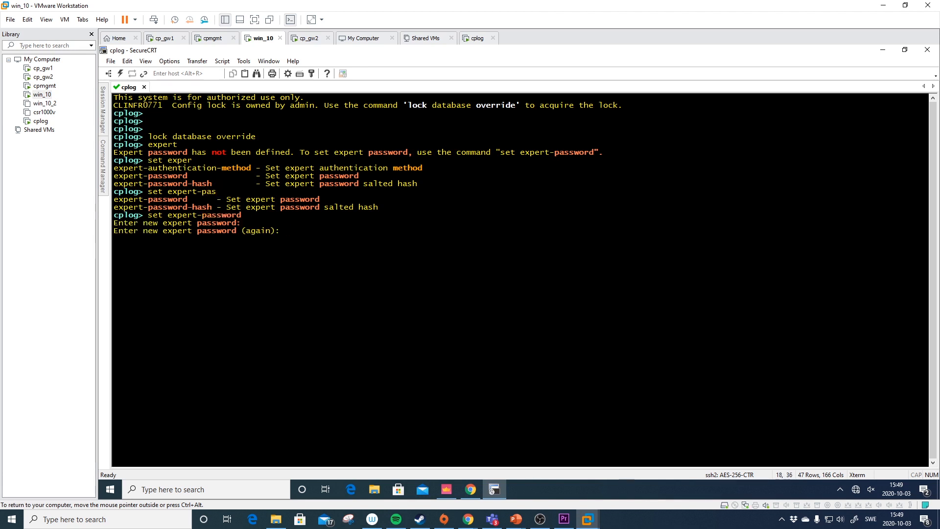
key(Return)
text(expert)
key(Return)
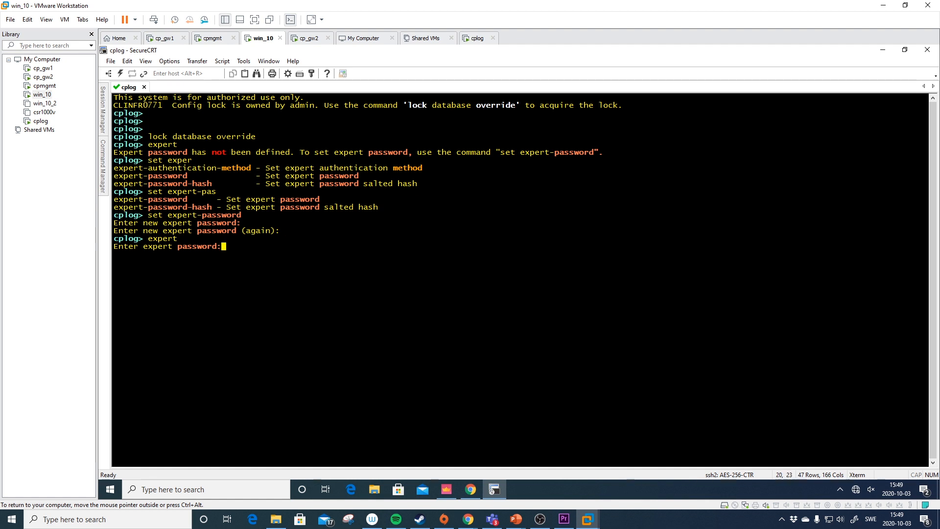
key(Return)
key(Return)
key(Return)
key(Return)
- Check routes, interfaces and connectivity with netstat -rn, ifconfig and ping 8.8.8.8
text(net)
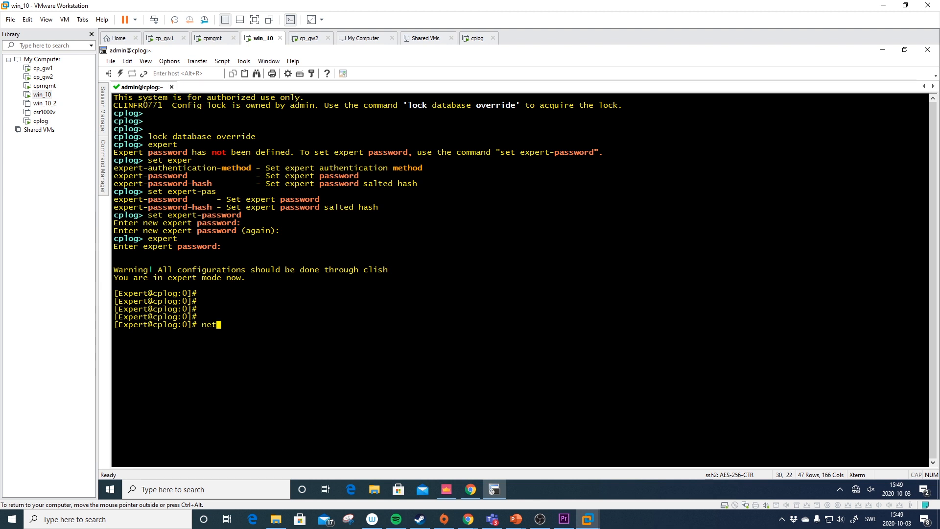
text(stat -rn)
key(Return)
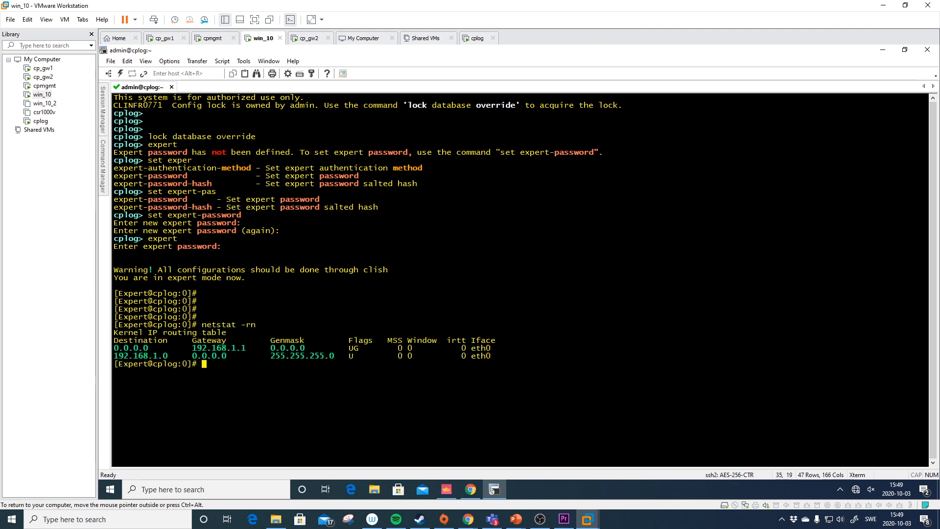
text(ifconfig)
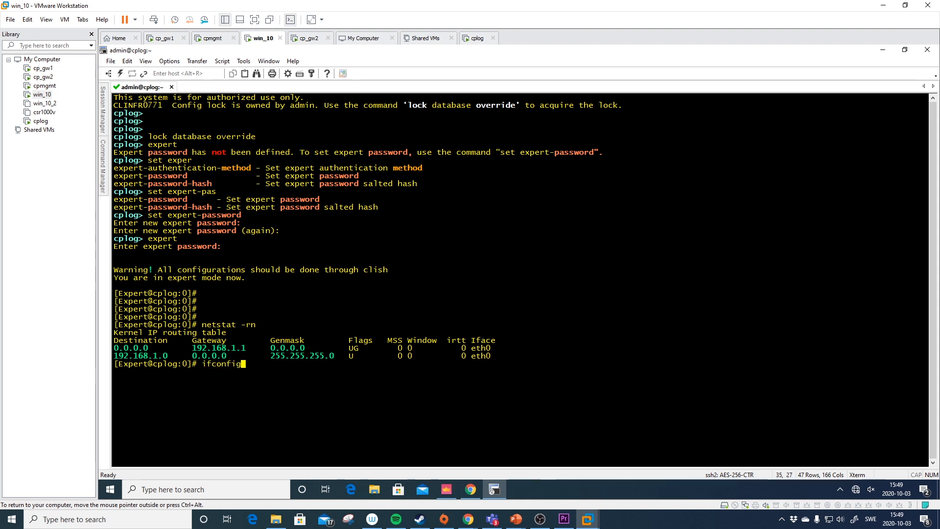
key(Return)
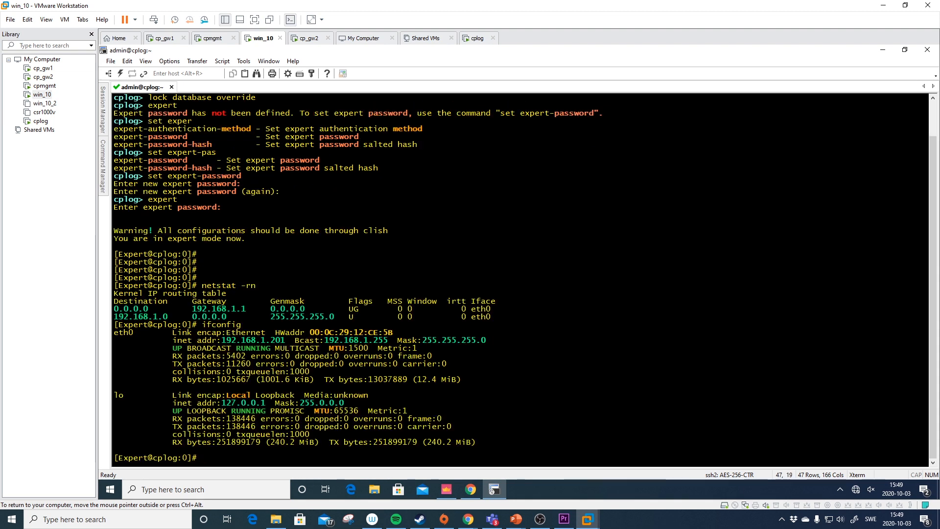
text(ping 8.8.8.8)
key(Return)
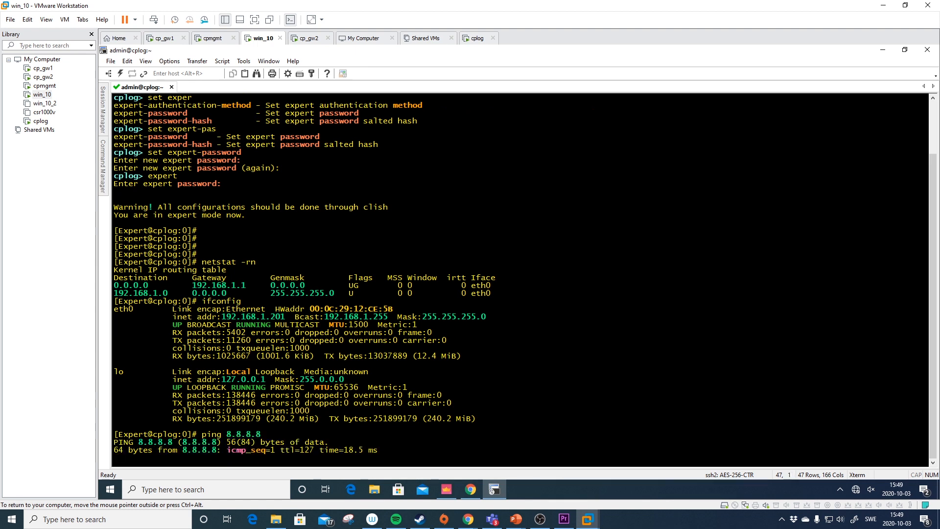
key(ctrl+c)
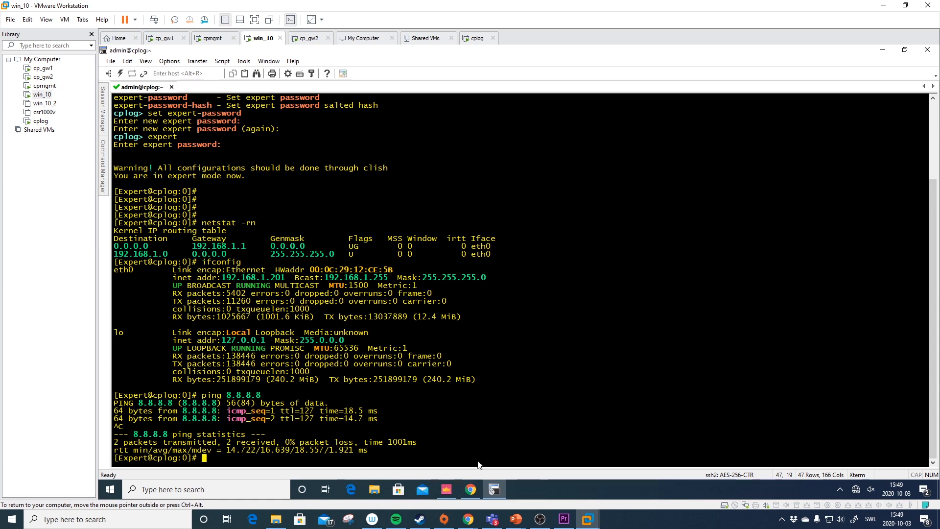
- Search the SmartConsole Logs & Monitor view for 192.168.1.201
click(450, 488)
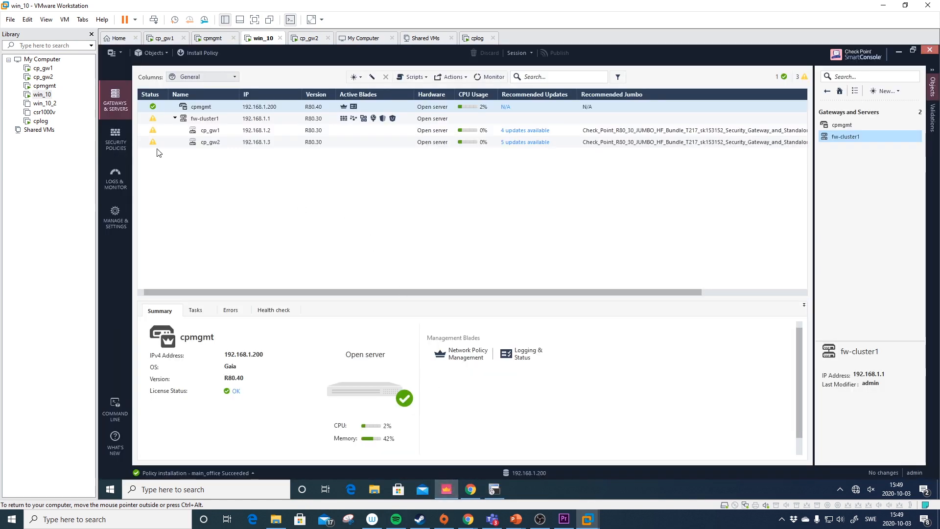
click(116, 176)
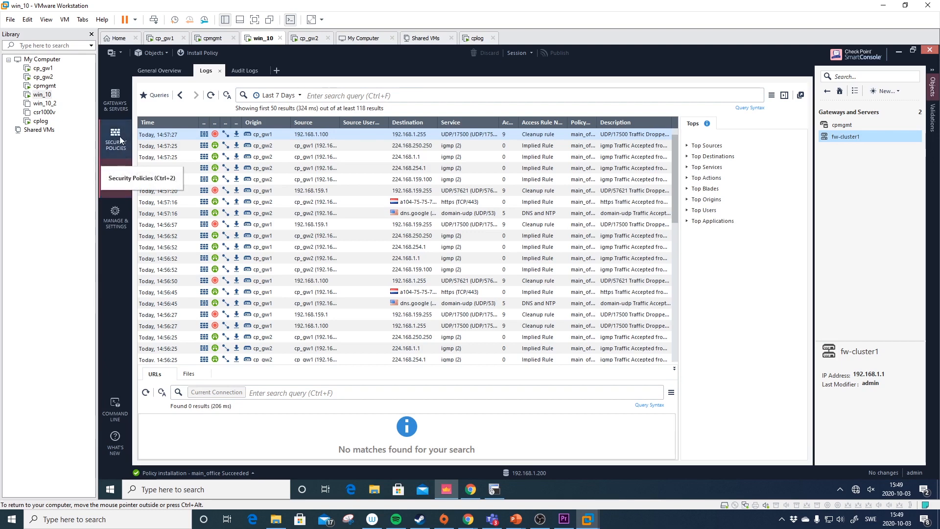
click(372, 97)
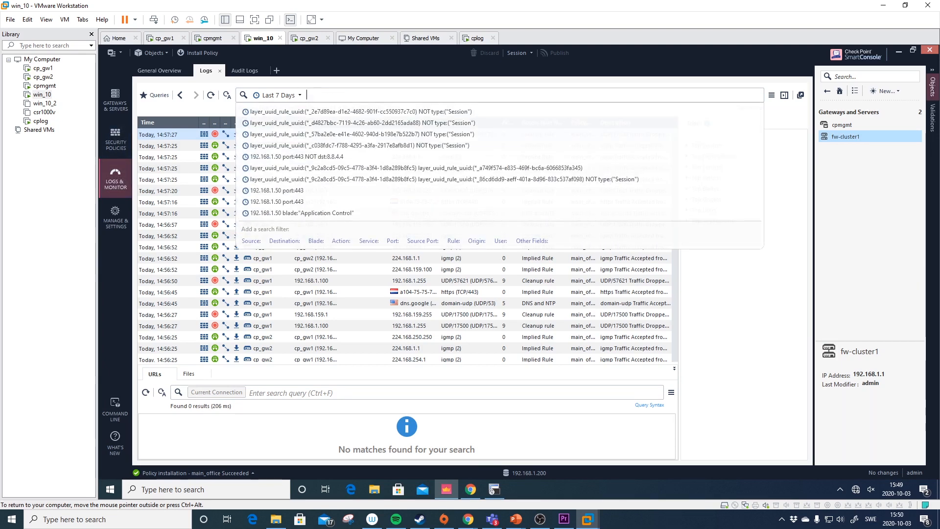
text(1)
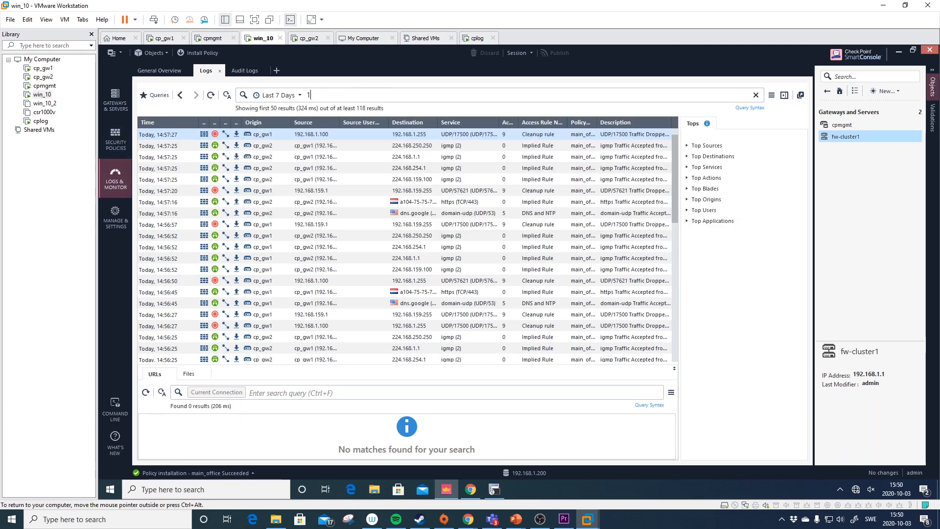
text(92.168.1.201)
key(Return)
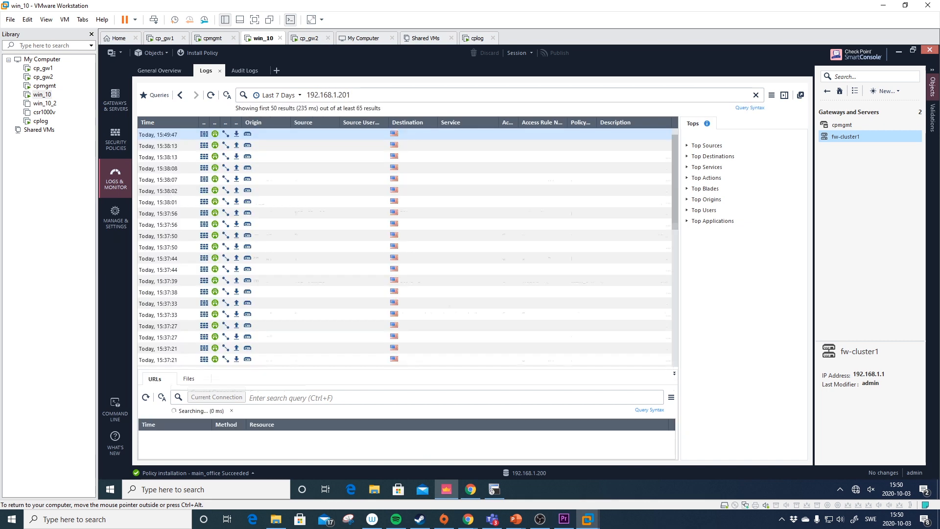
- Widen the Destination column and inspect the 15:37:50 log entry's details
drag(491, 121, 494, 122)
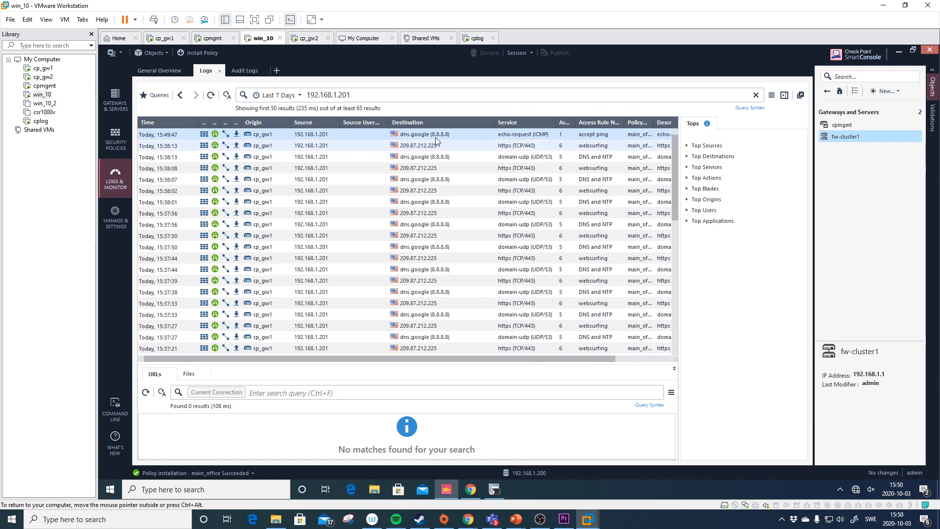
scroll(433, 220, down, 3)
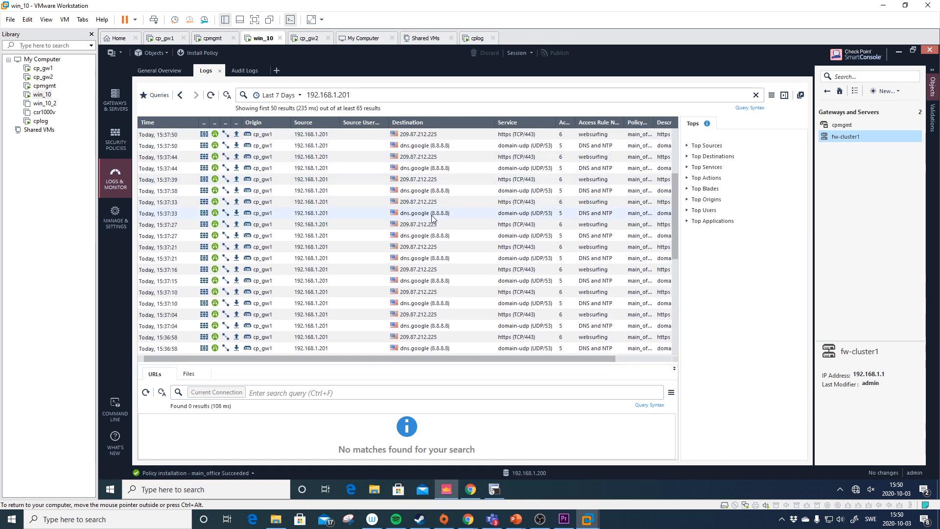
click(345, 136)
double_click(345, 138)
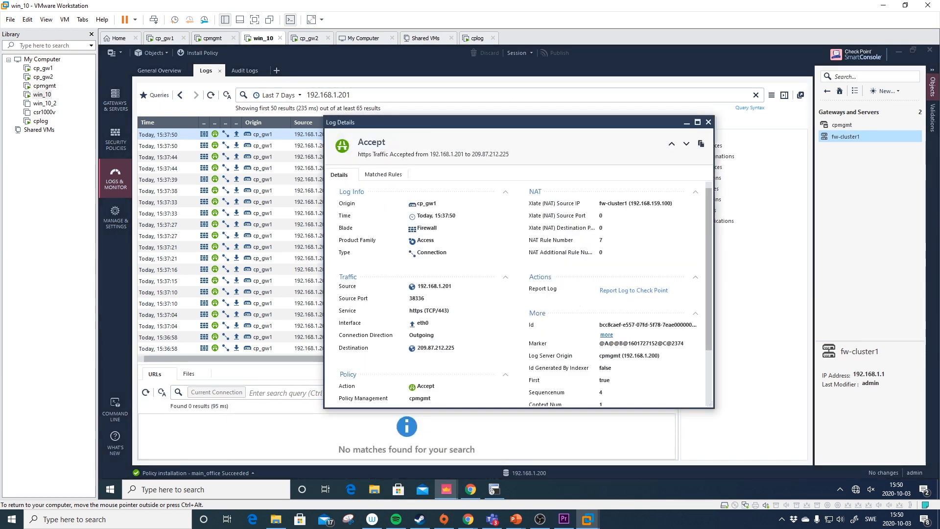
drag(673, 203, 601, 205)
click(631, 203)
click(707, 123)
scroll(512, 244, down, 8)
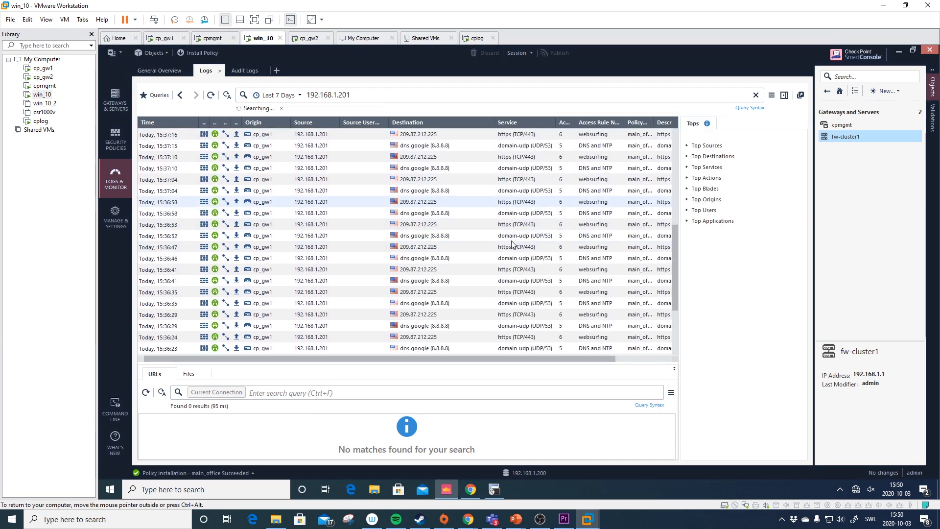
scroll(513, 244, down, 4)
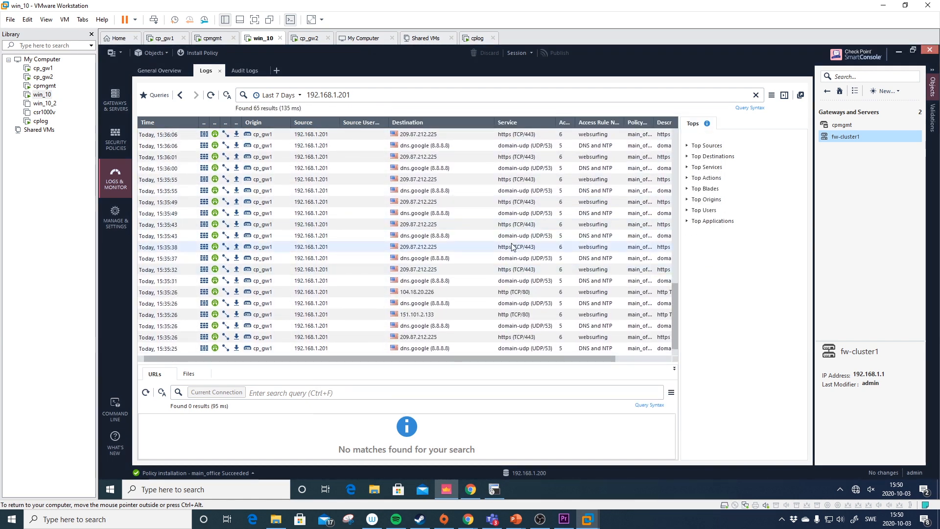
click(471, 489)
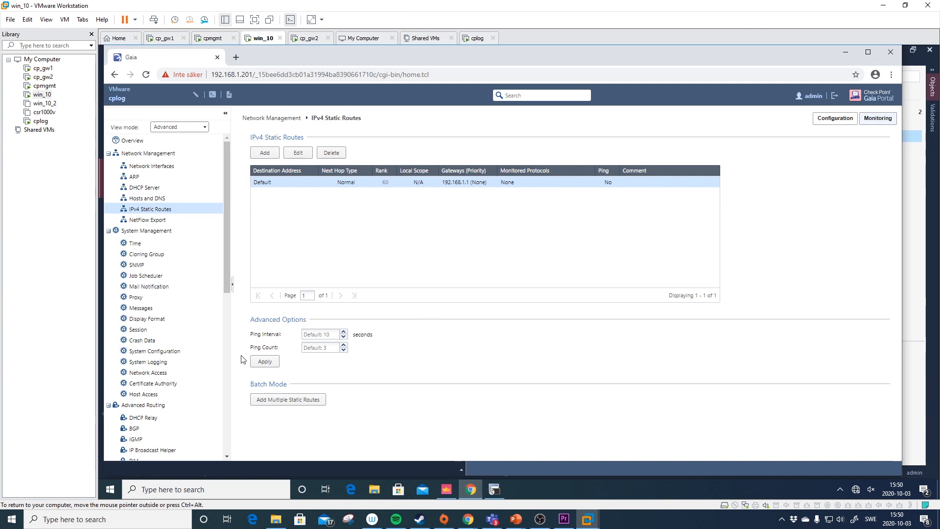
- Open CPUSE Status and Actions and override the configuration lock
scroll(228, 392, down, 10)
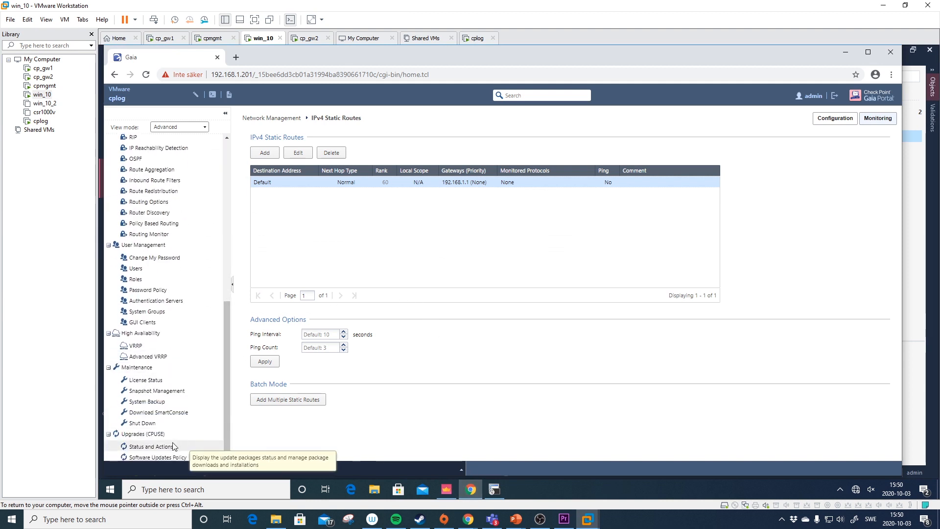
click(172, 447)
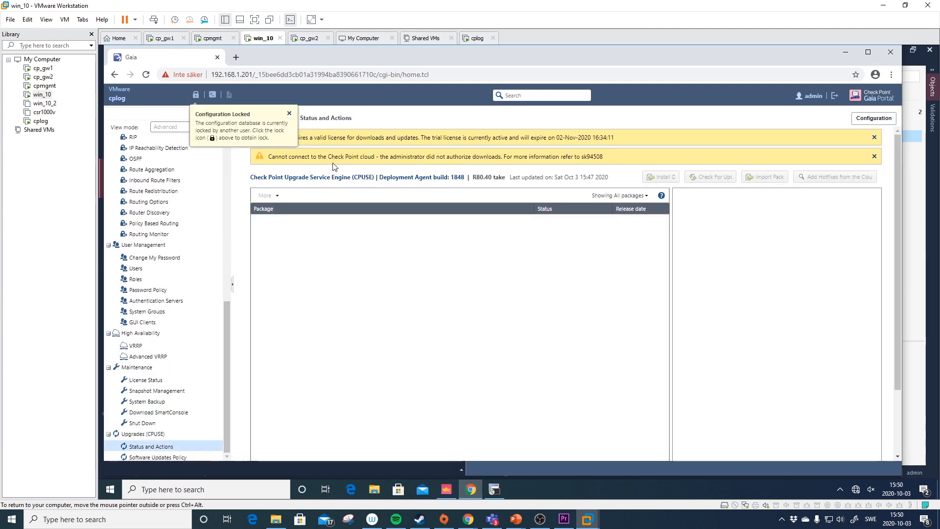
click(289, 113)
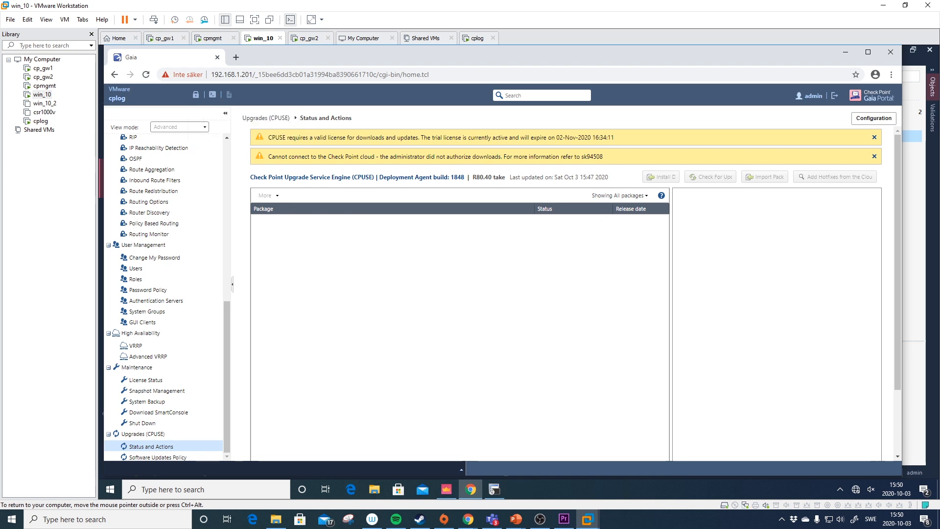
click(195, 95)
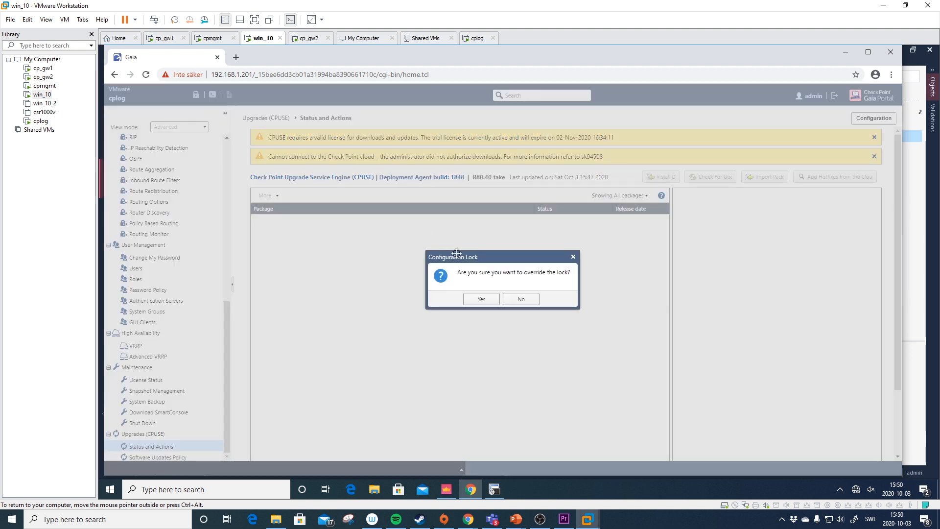
click(480, 299)
- Change the package filter and select the article number sk94508
click(620, 197)
click(614, 239)
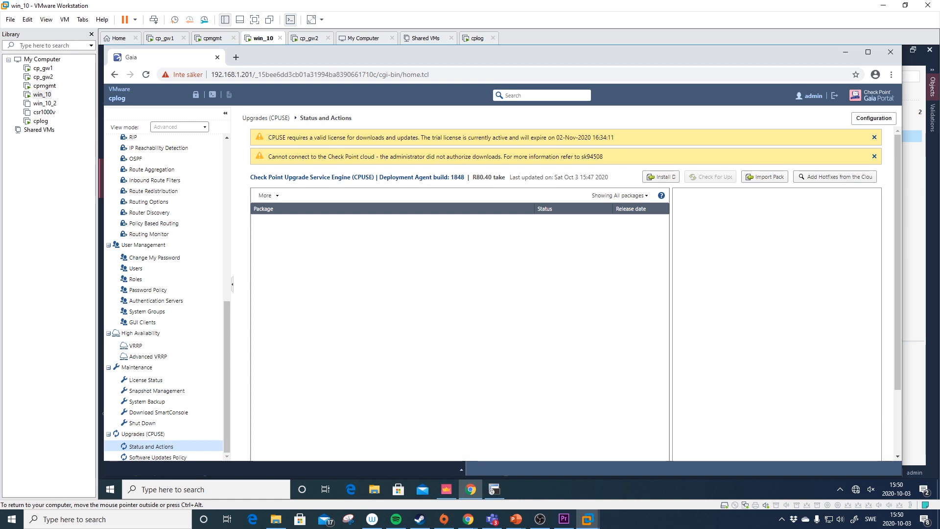
double_click(592, 156)
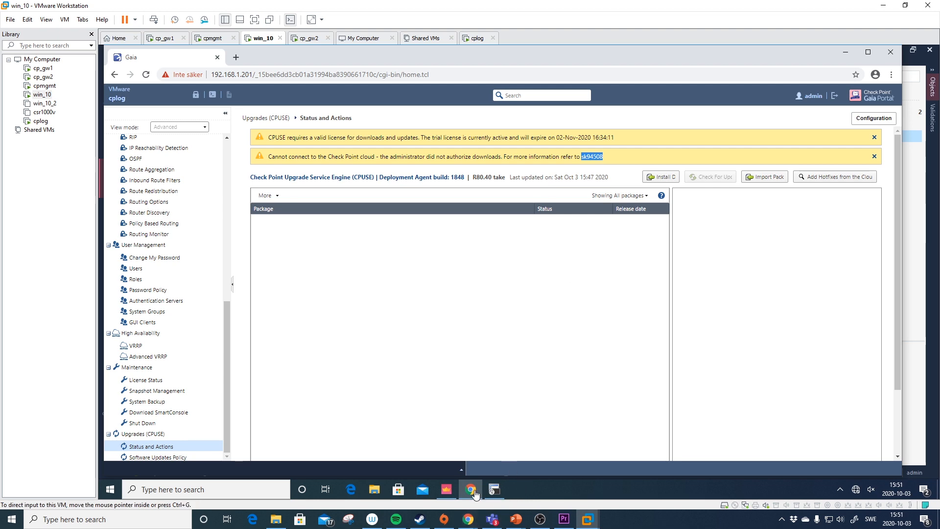
- Switch to the Check Point R80.40 browser window and go to the Support Center portal
mouse_move(471, 518)
click(430, 465)
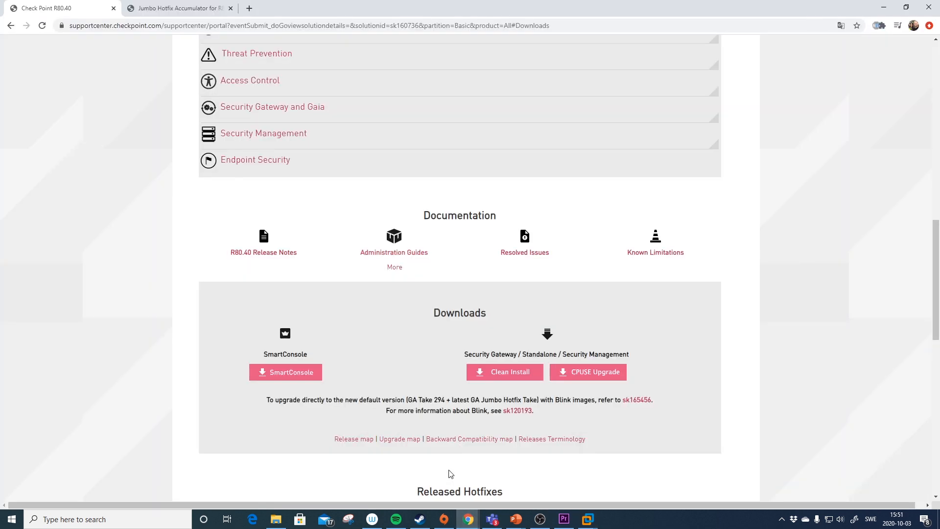
scroll(595, 111, up, 14)
mouse_move(461, 70)
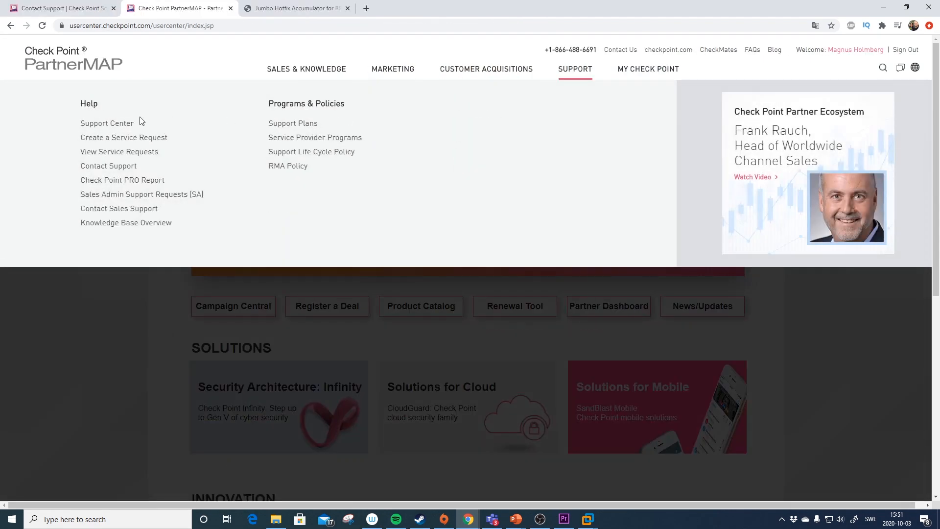
click(130, 125)
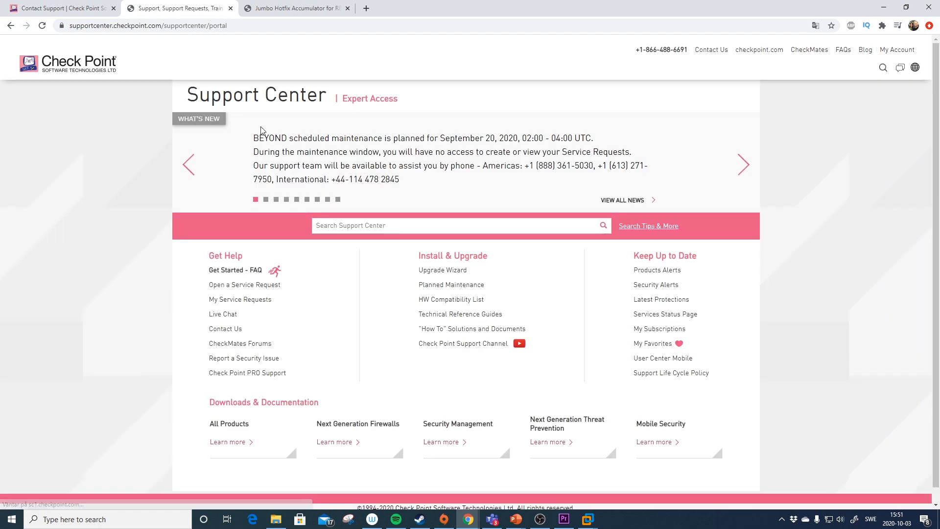
- Search Support Center for sk94508 and read through the solution article
click(388, 225)
key(ctrl+v)
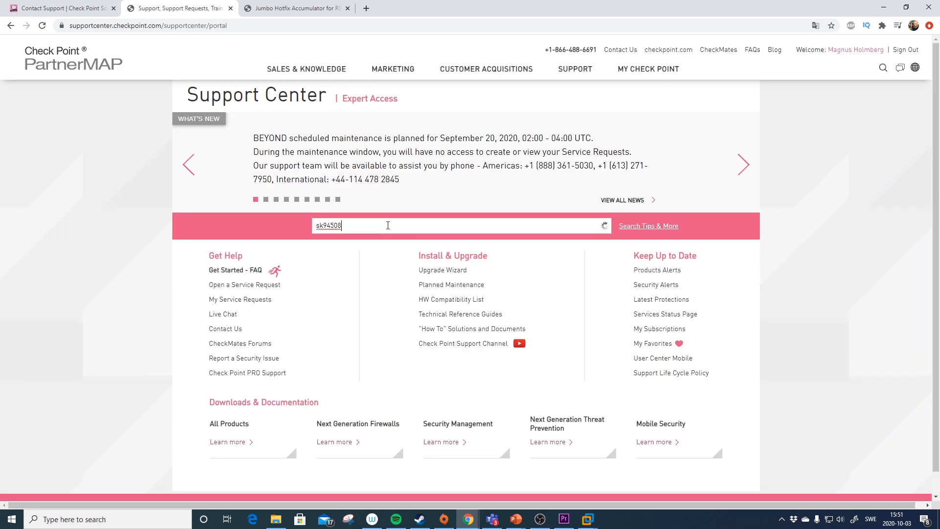
key(Return)
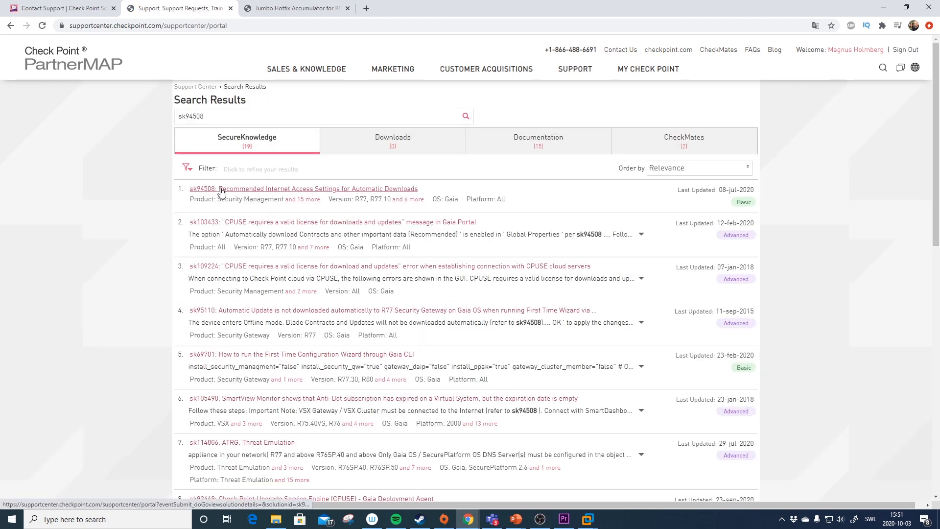
click(221, 191)
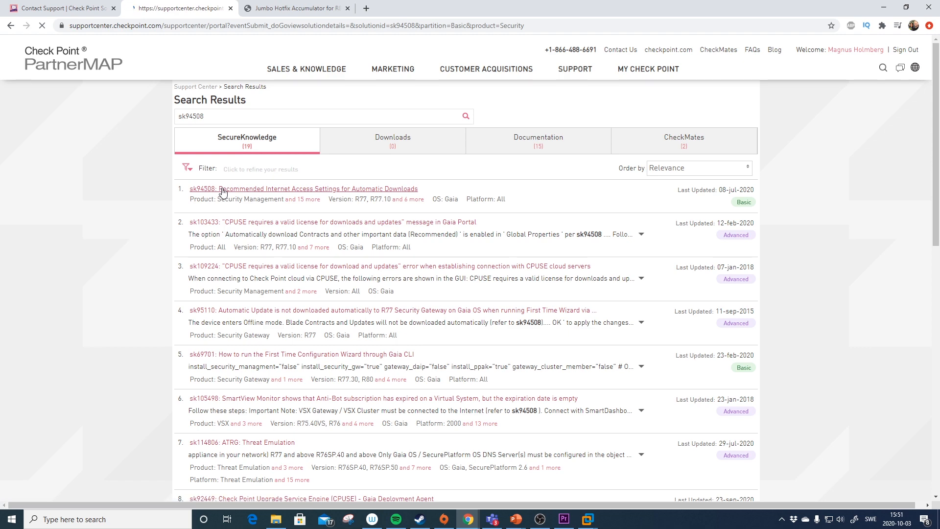
scroll(357, 206, down, 3)
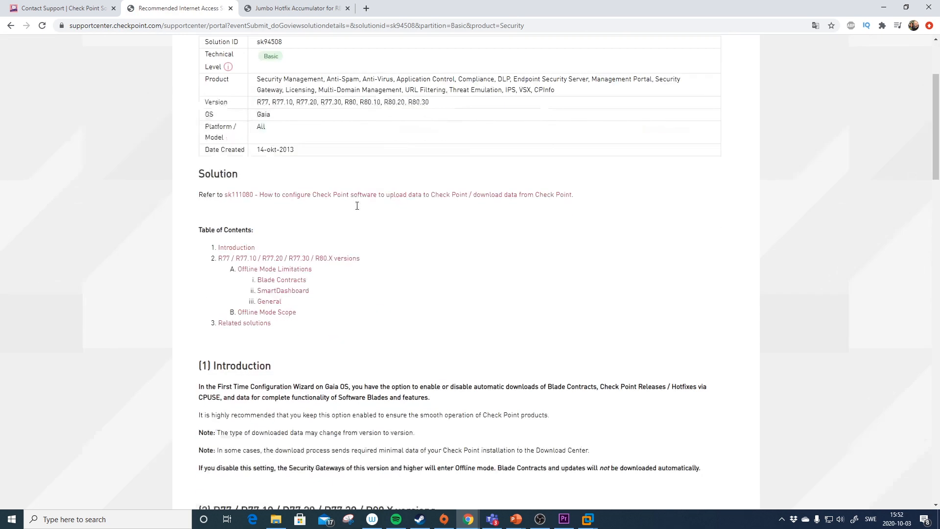
scroll(357, 206, down, 5)
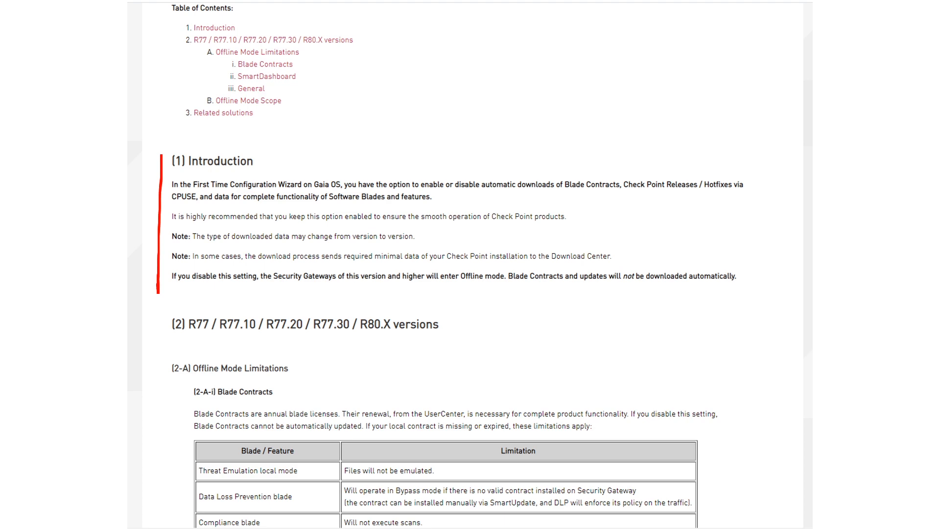
scroll(351, 211, down, 3)
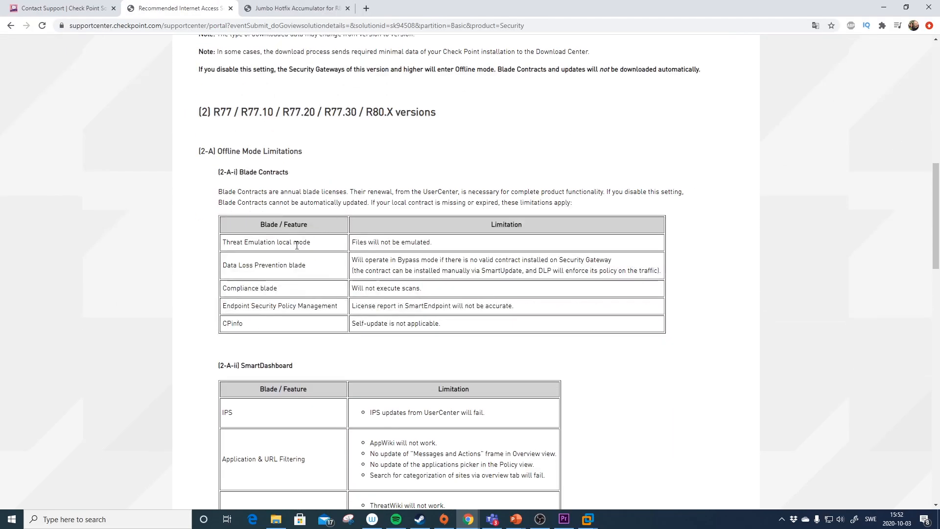
scroll(296, 246, down, 3)
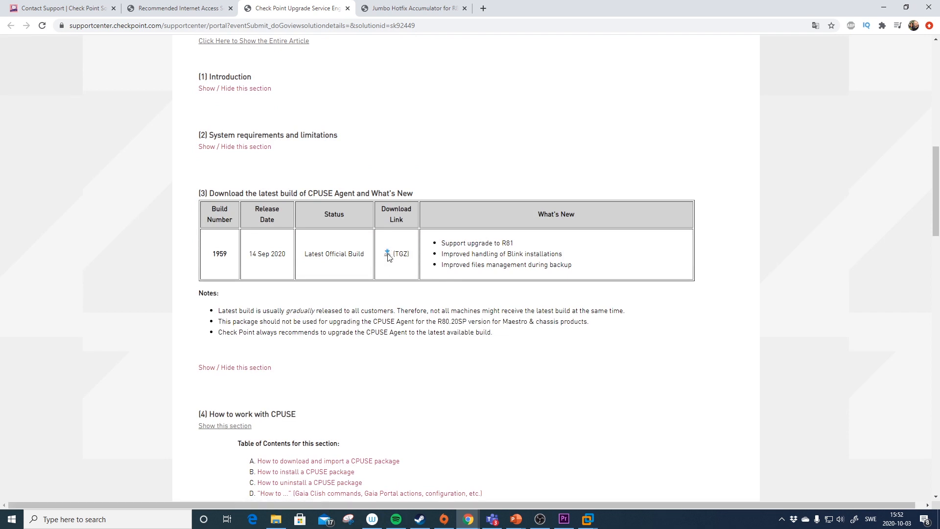
- Save DeploymentAgent_000001959_1.tgz (build 1959) into Downloads, then return to the win_10 VM
click(389, 255)
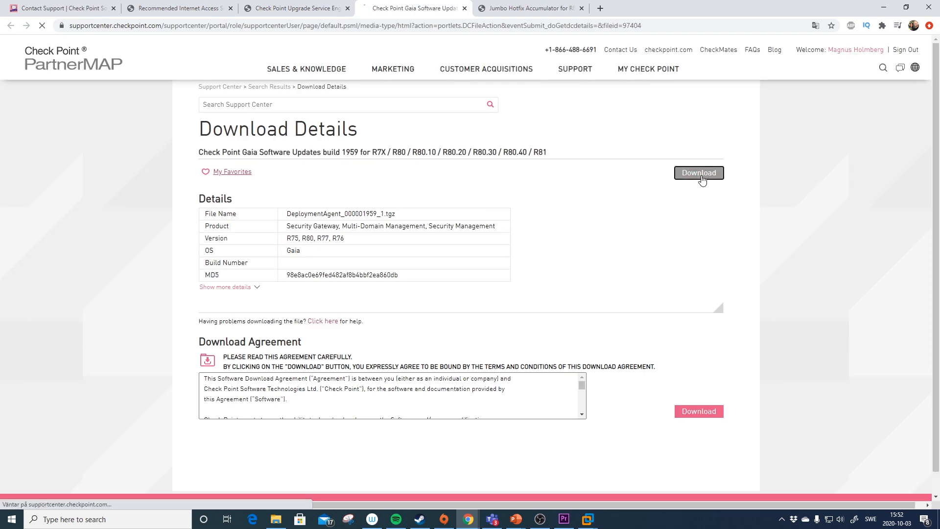
click(699, 181)
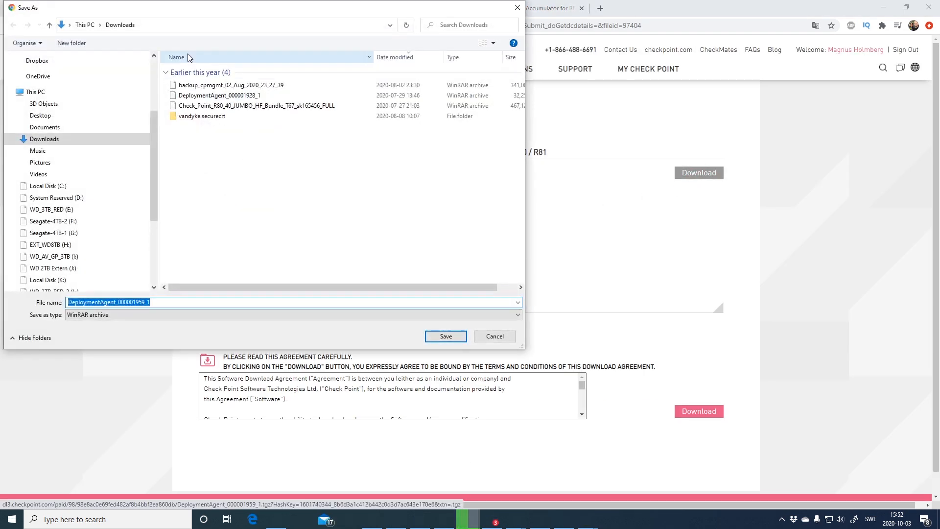
click(445, 336)
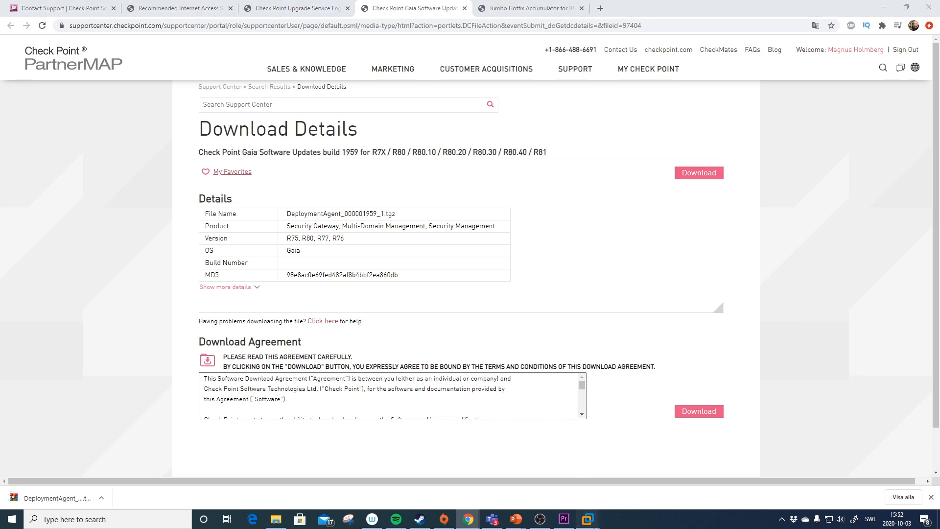
mouse_move(587, 519)
click(511, 457)
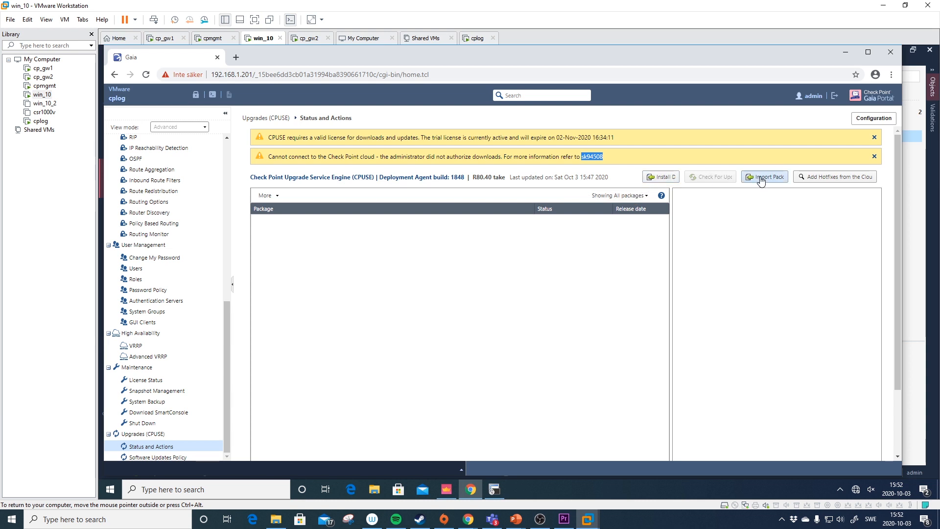
- Install DA from Shared Folders > Downloads > DeploymentAgent_000001959_1.tgz
click(649, 178)
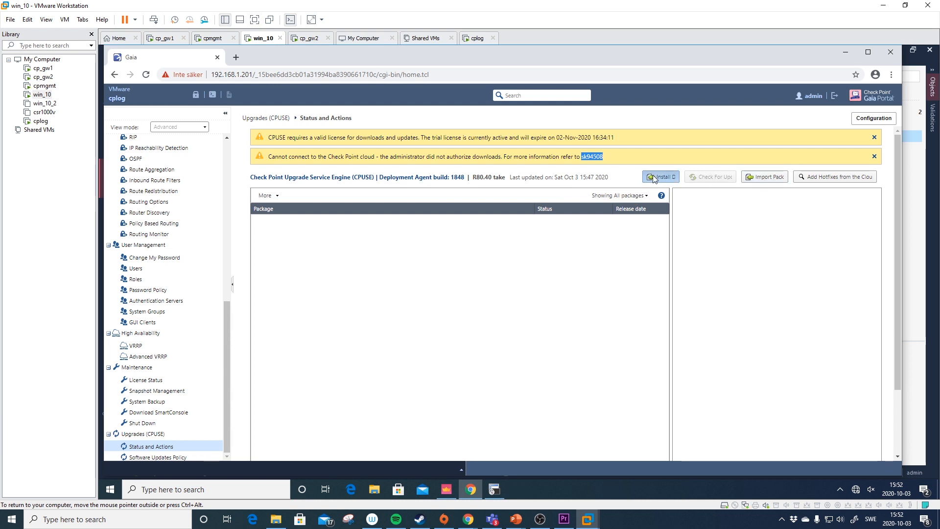
click(547, 278)
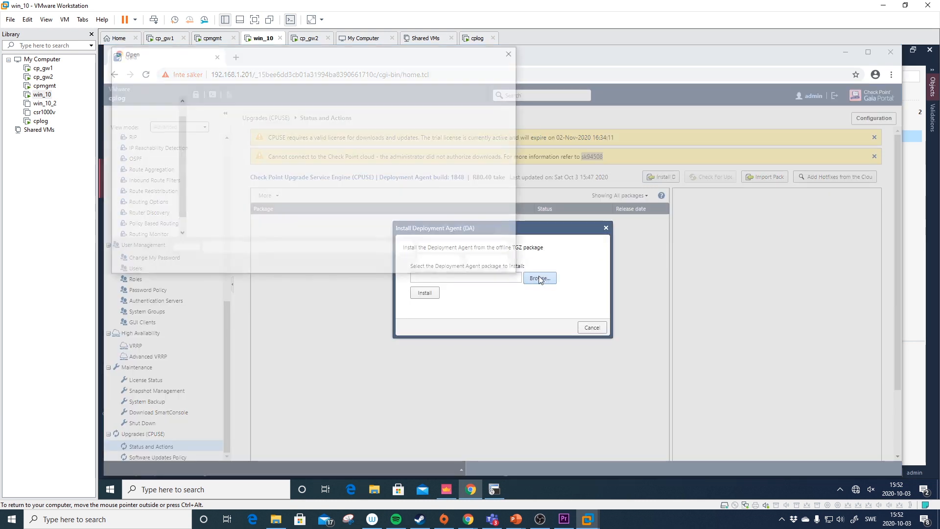
scroll(178, 131, down, 1)
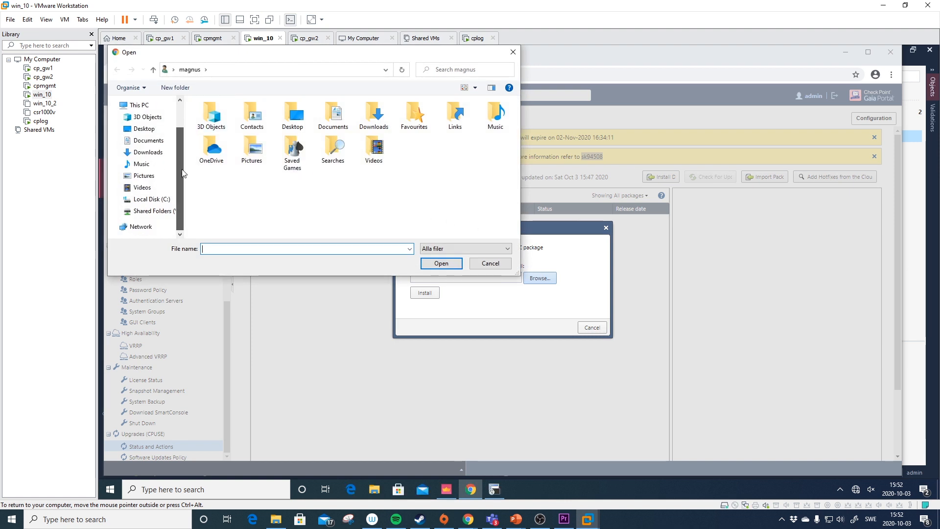
click(147, 211)
click(234, 121)
double_click(233, 121)
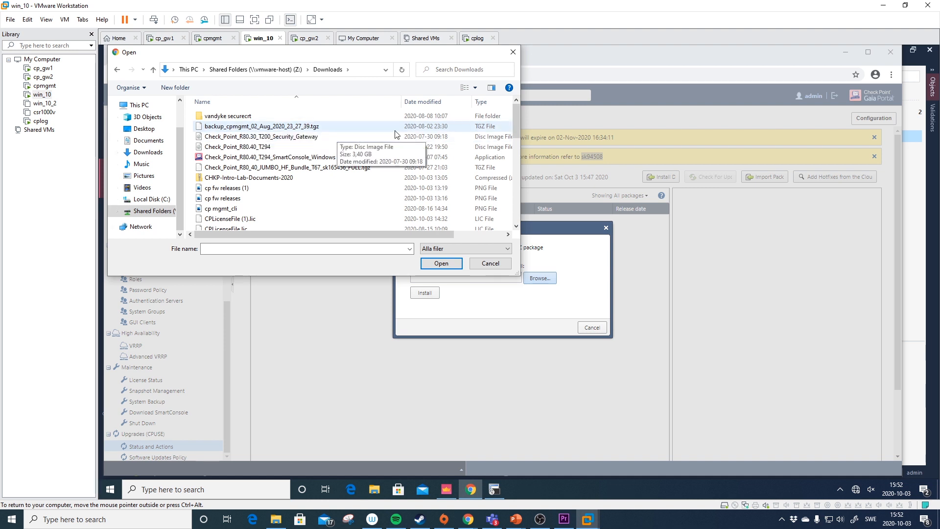
click(294, 116)
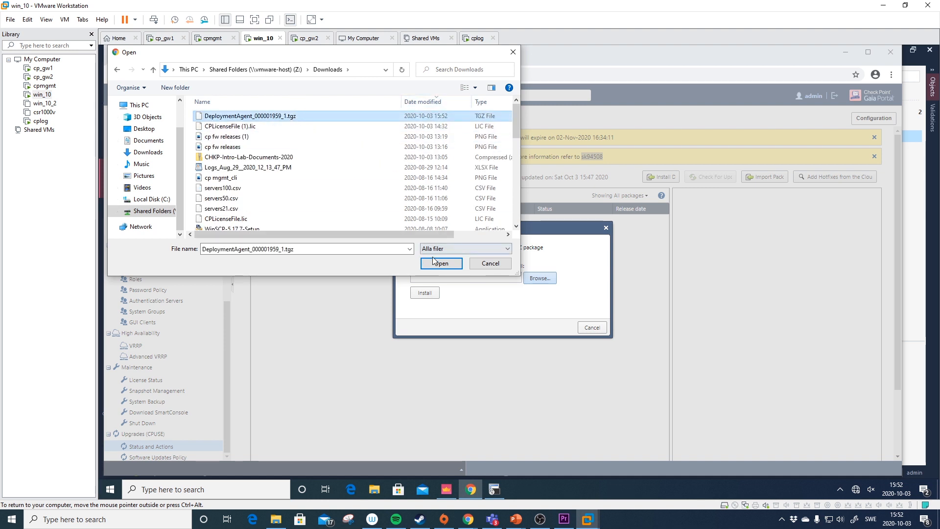
click(441, 263)
click(431, 293)
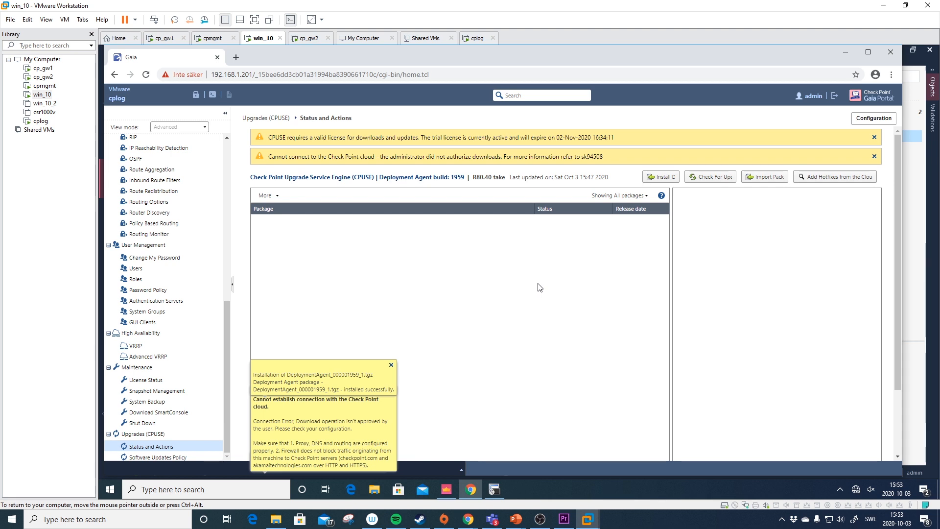
- Dismiss both notices, view Software Updates Policy, and verify Deployment Agent build 1959
click(391, 366)
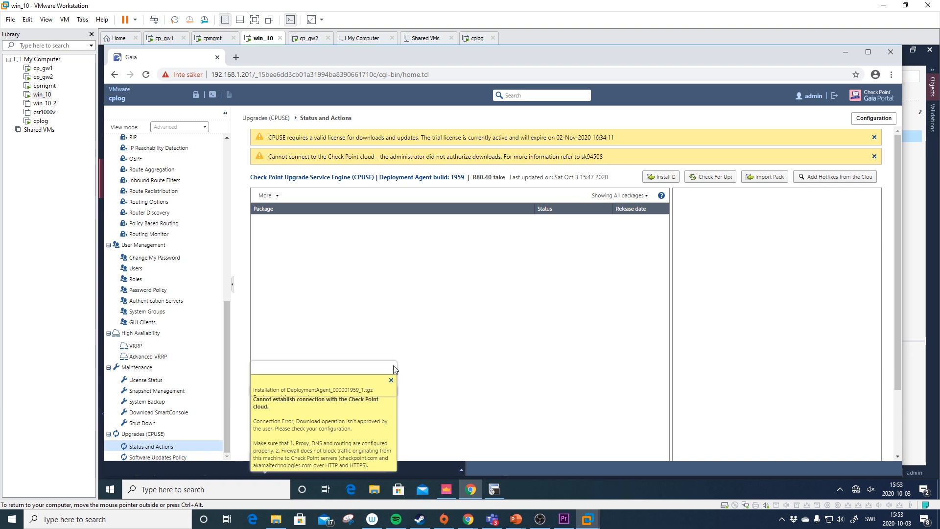
click(391, 390)
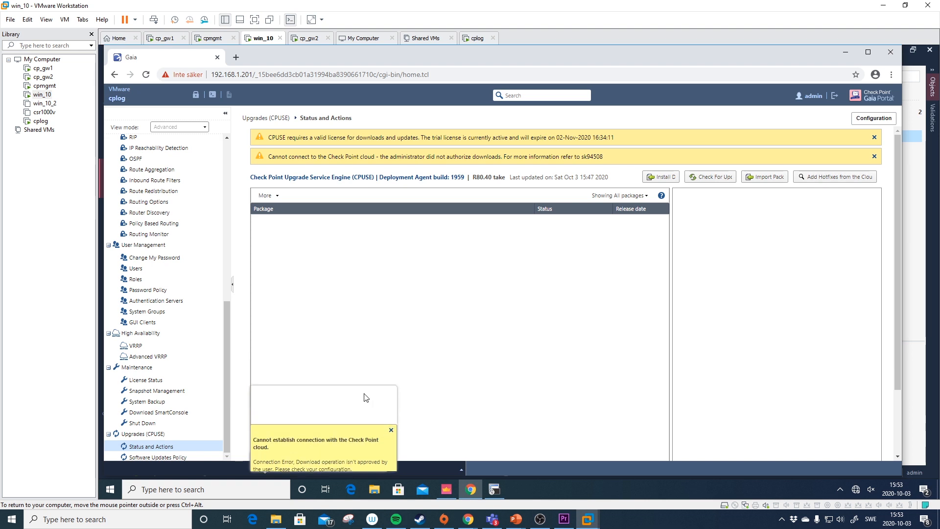
click(160, 458)
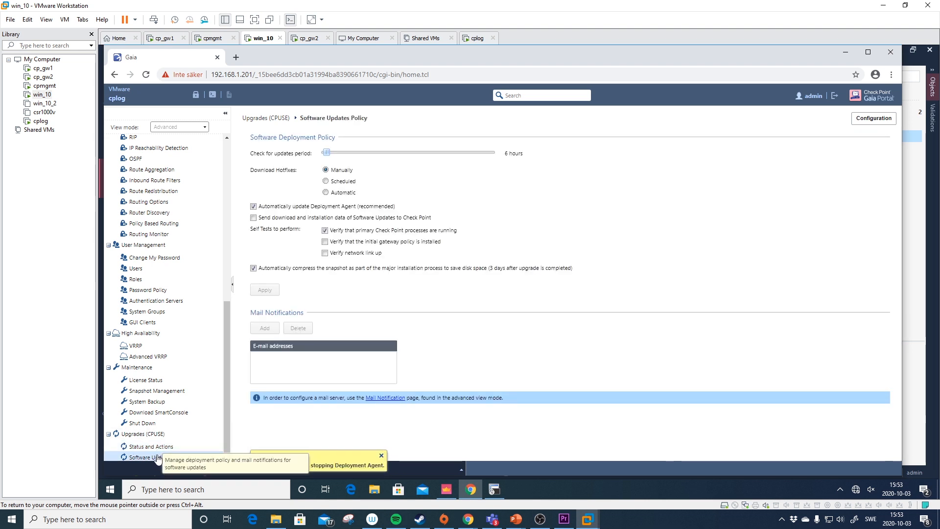
click(151, 446)
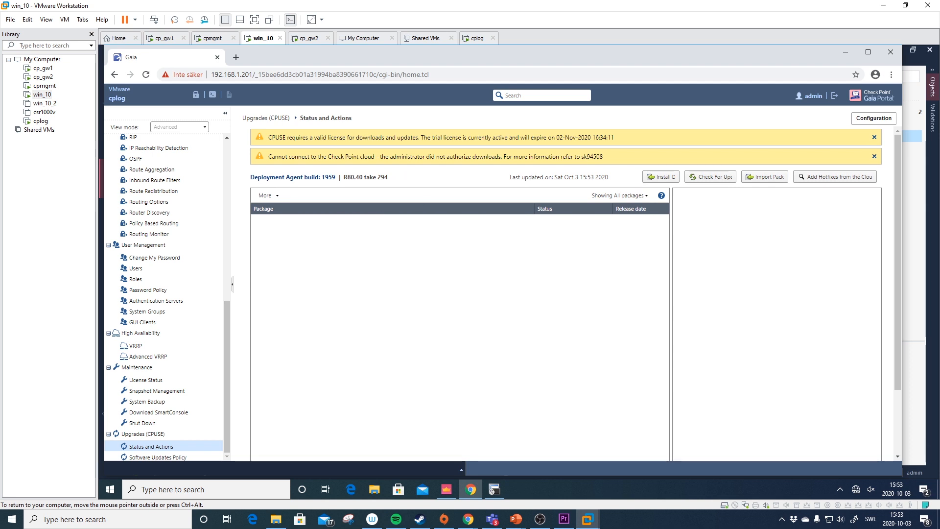
double_click(329, 176)
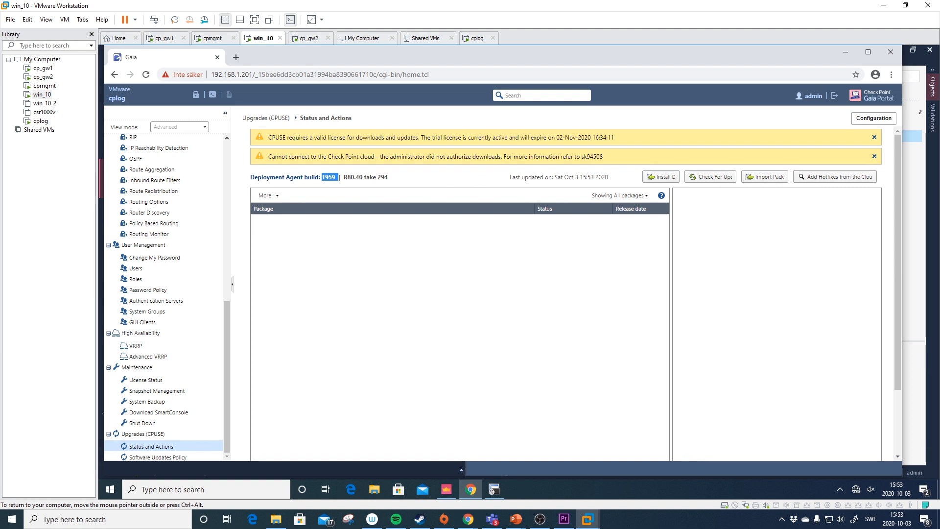
click(449, 486)
- Rerun the 192.168.1.201 log search and read the 15:38:13 https Accept entry's description
key(Return)
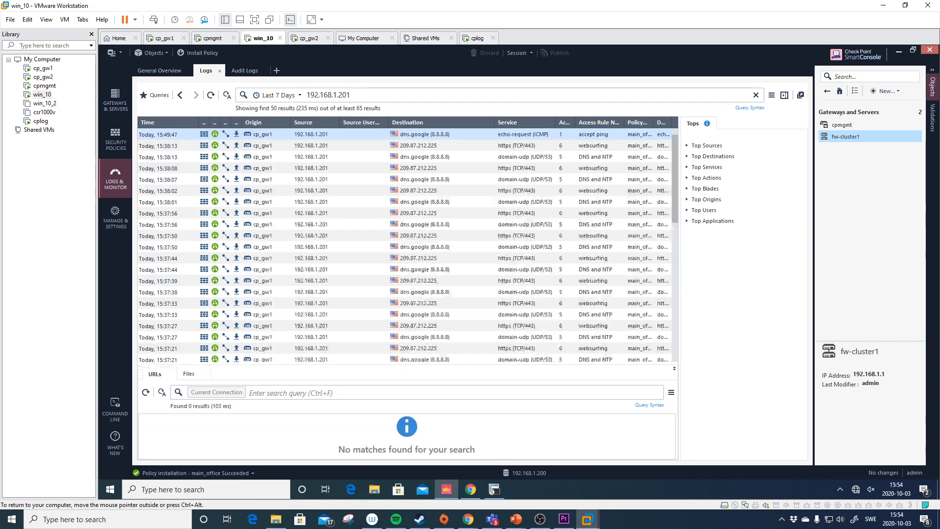
double_click(438, 149)
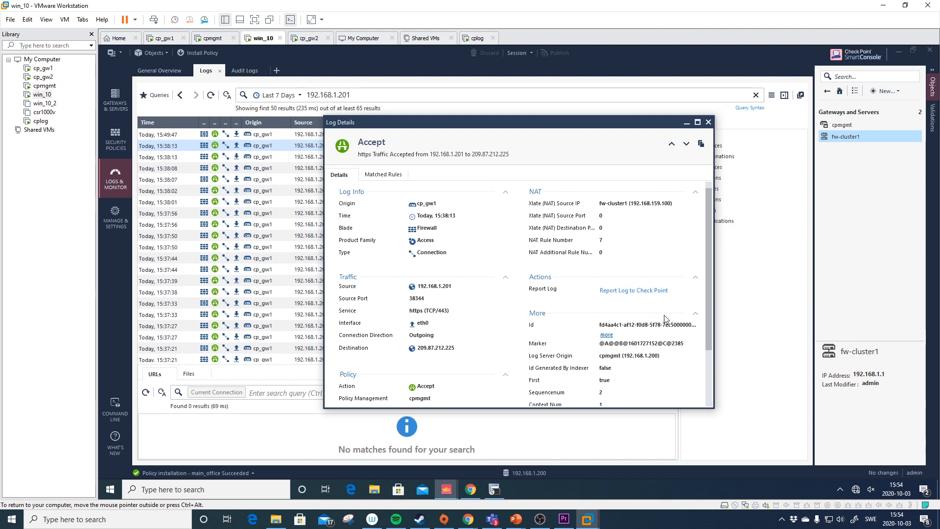
drag(671, 203, 625, 204)
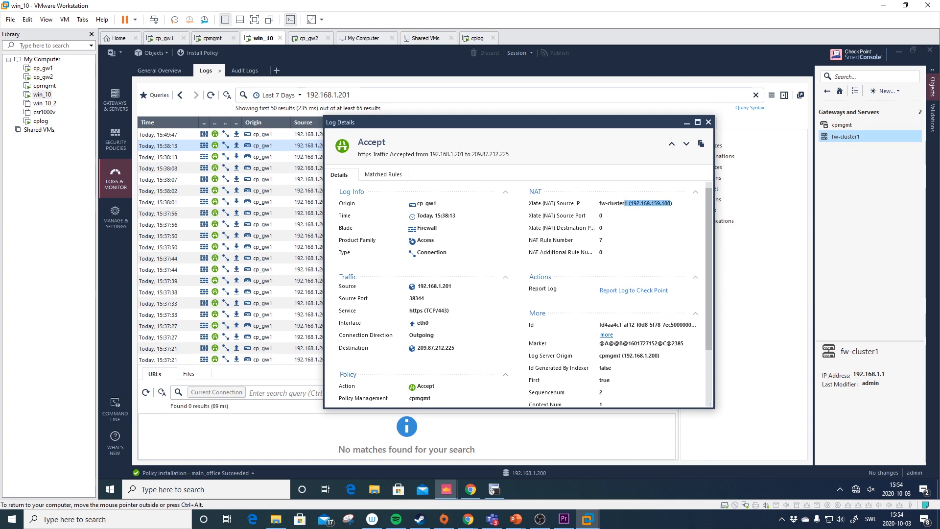
scroll(615, 235, down, 3)
click(606, 390)
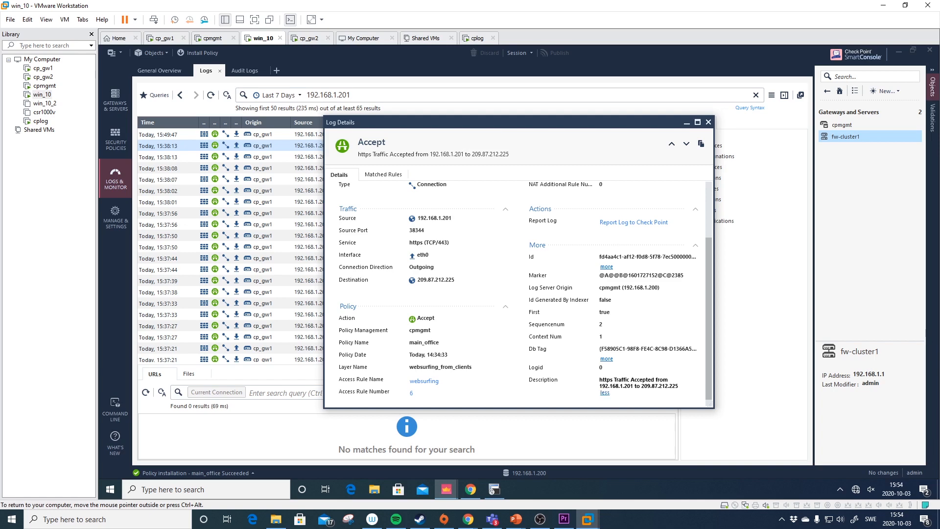
click(708, 122)
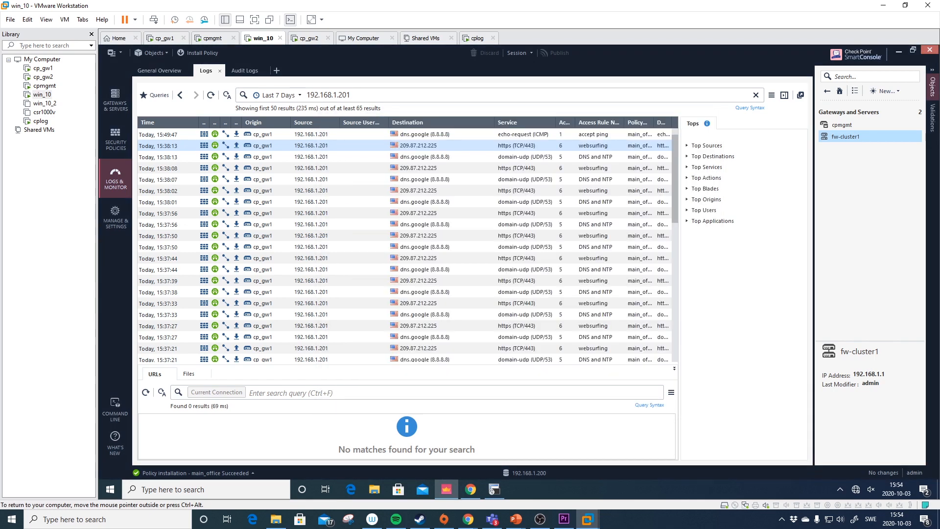
- Add action:drop to the query to confirm no dropped traffic from 192.168.1.201
text(action:drop)
key(Return)
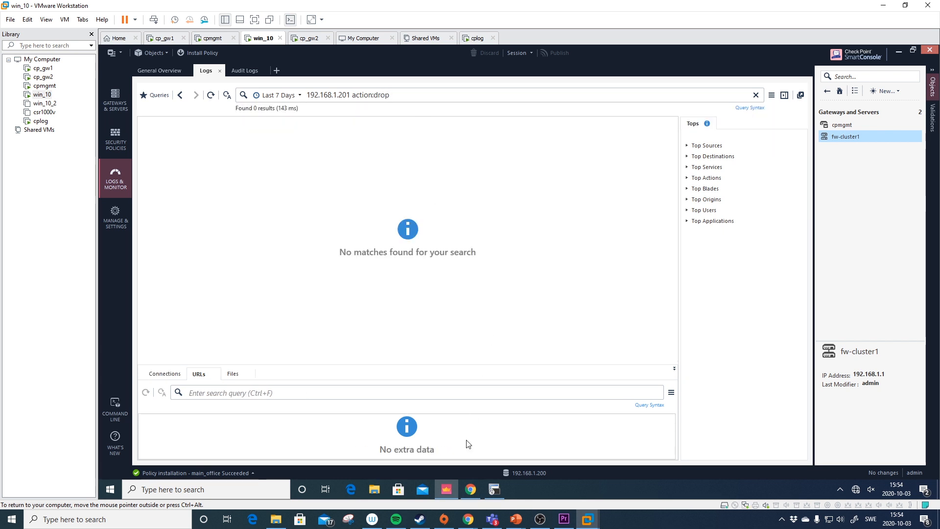
click(471, 488)
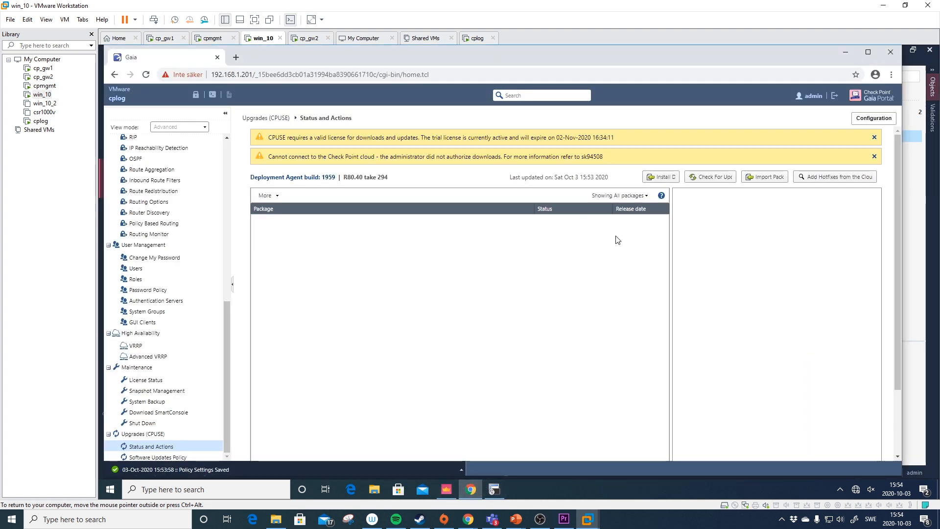
- Open cplog's Import Package file chooser, then cancel both the chooser and the import dialog without picking a file
click(777, 181)
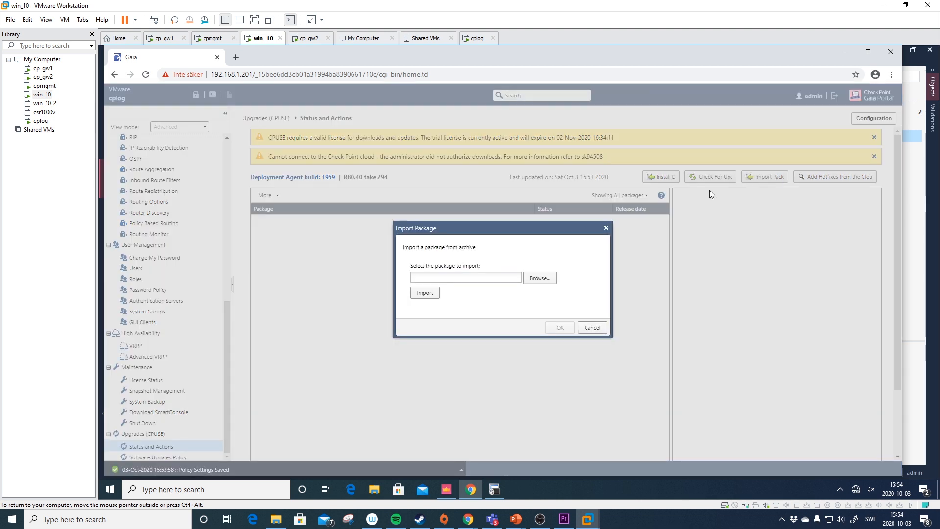
click(540, 278)
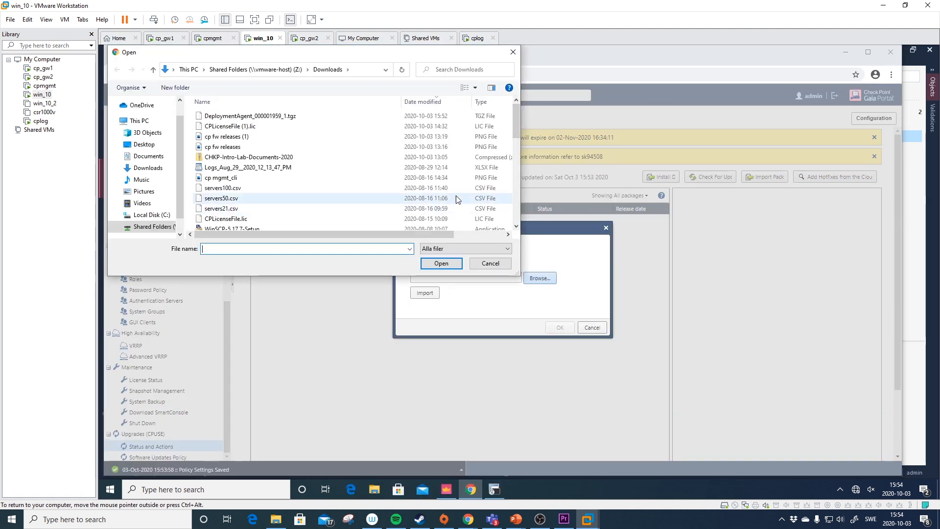
scroll(410, 122, down, 1)
scroll(422, 117, up, 1)
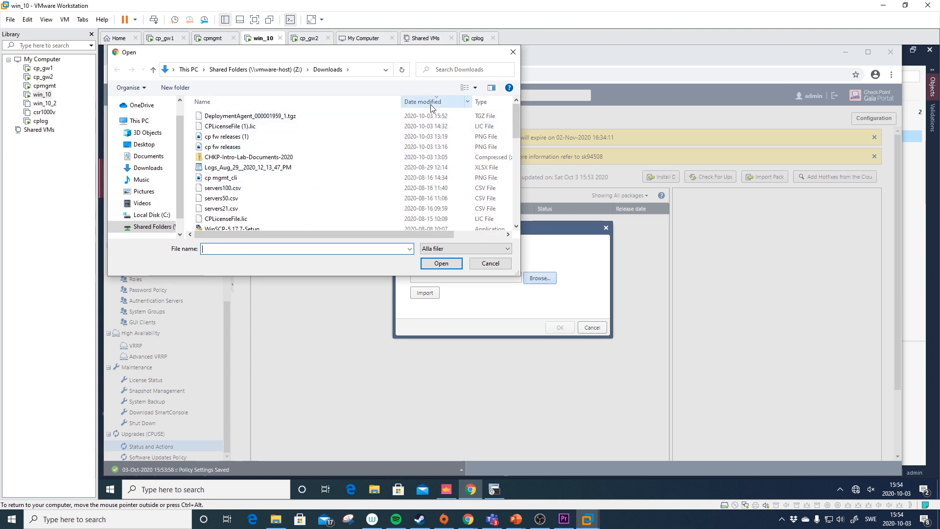
scroll(352, 163, down, 3)
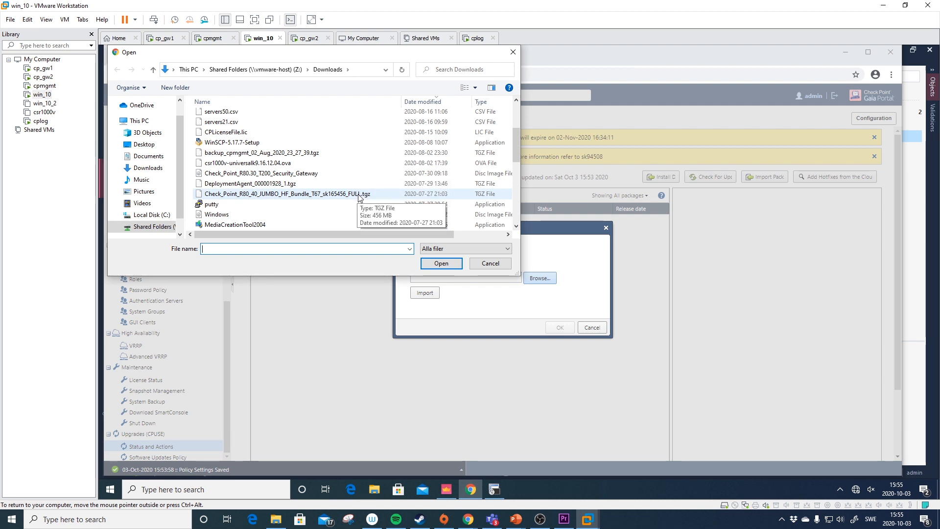
click(490, 264)
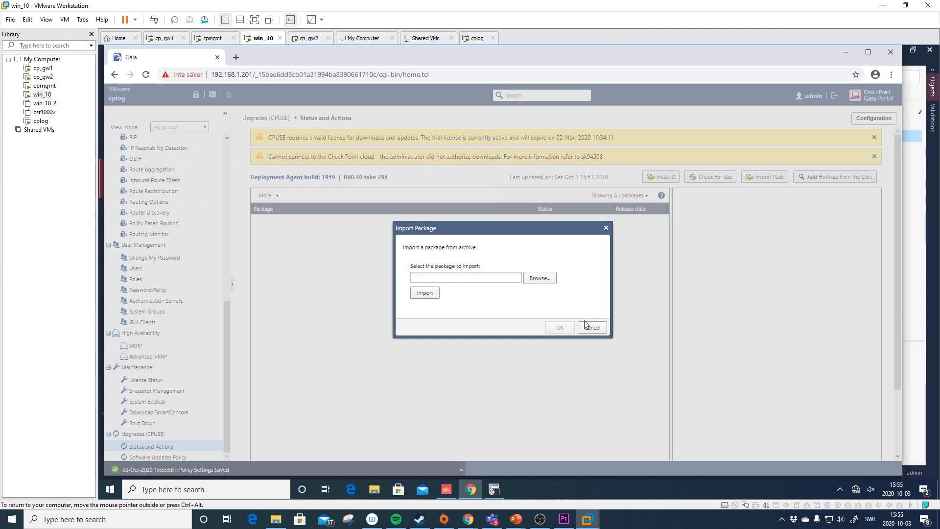
click(585, 327)
- Log in to cpmgmt's Gaia Portal in a new tab past the certificate warning and show its CPUSE Status and Actions
click(236, 58)
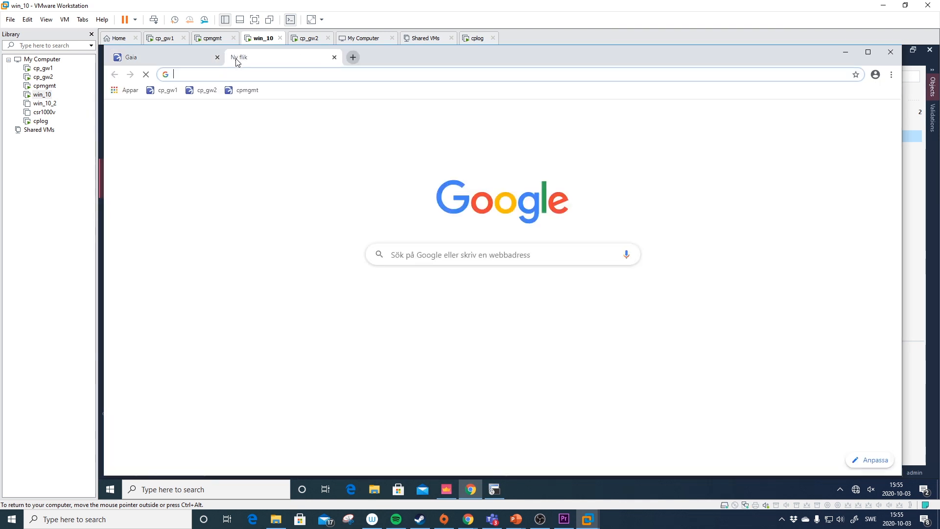
click(249, 90)
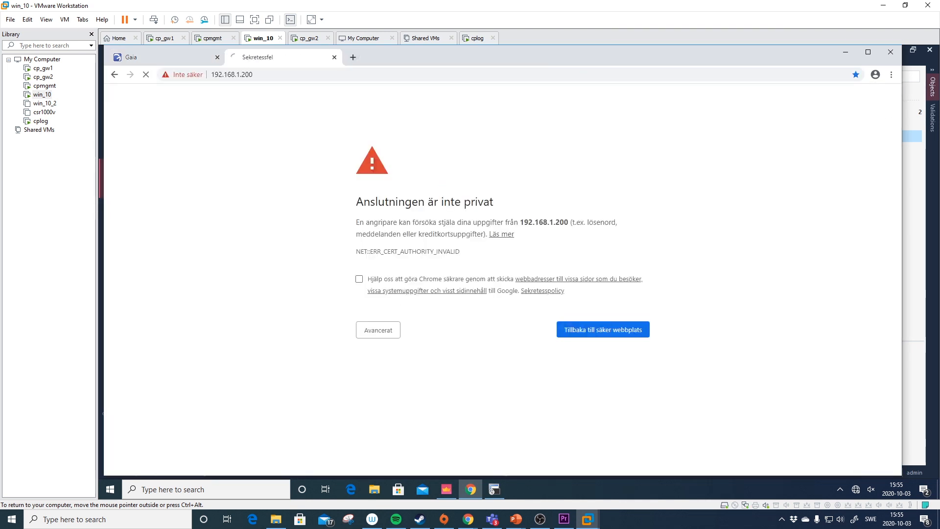
click(389, 331)
click(414, 407)
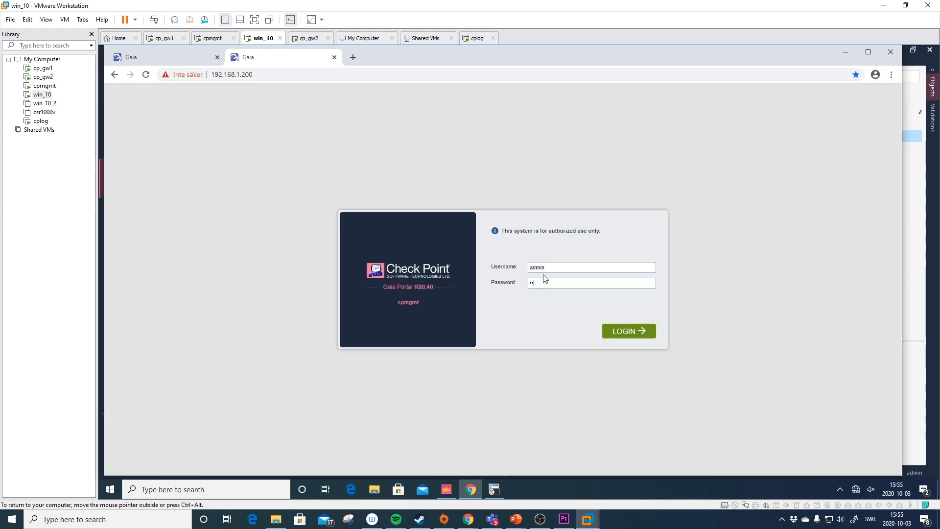
key(Return)
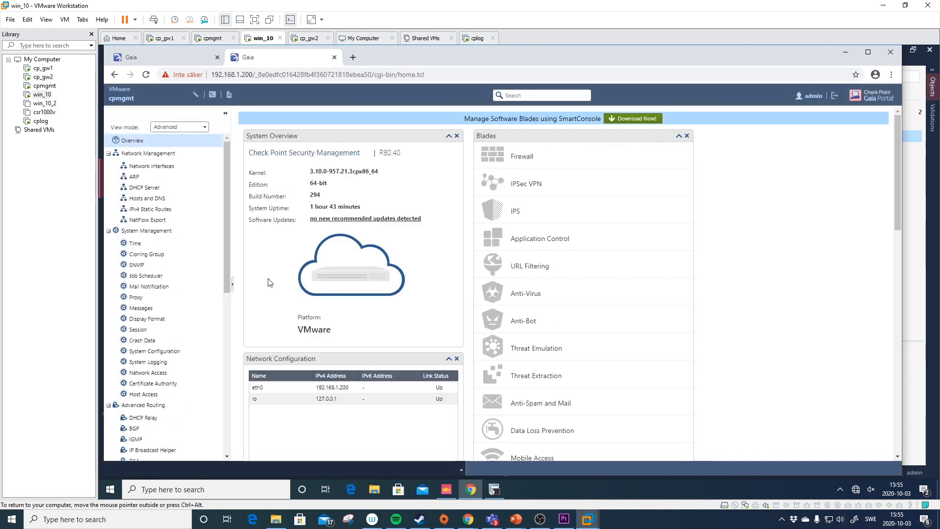
scroll(178, 444, down, 7)
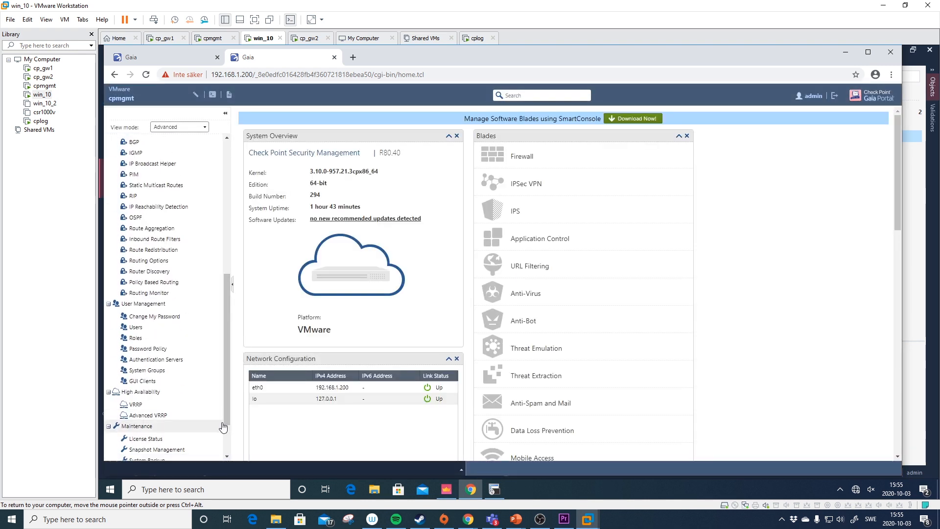
click(178, 445)
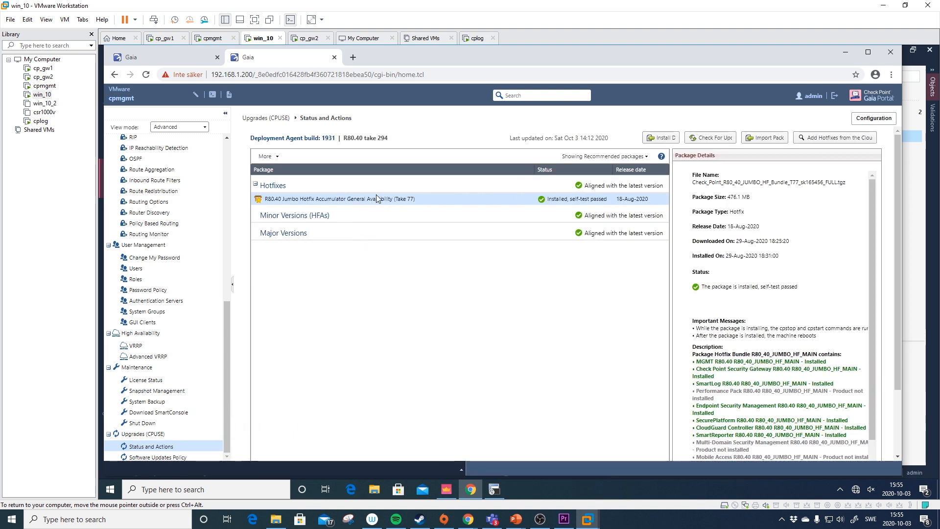
click(883, 5)
- Search Support Center for 'r80.40 jumbo hot fix' and open article sk165456
click(284, 102)
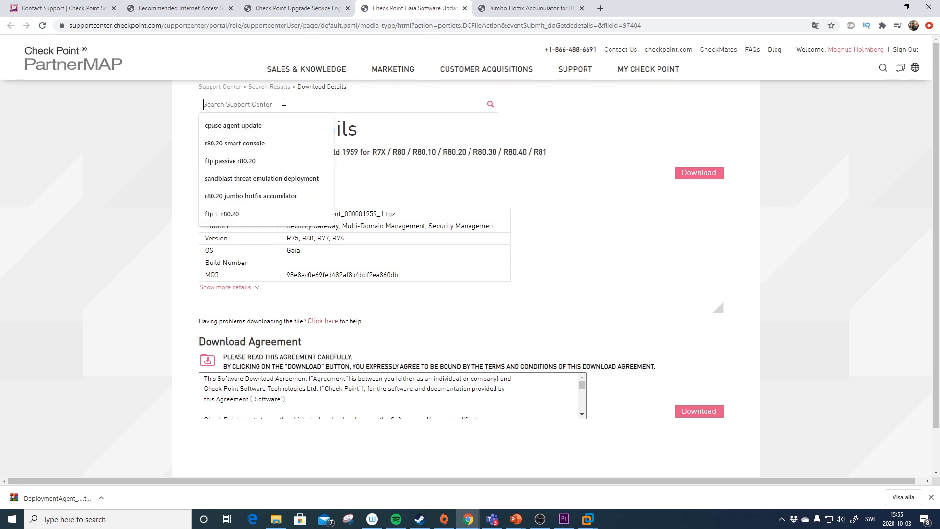
text(R80.40)
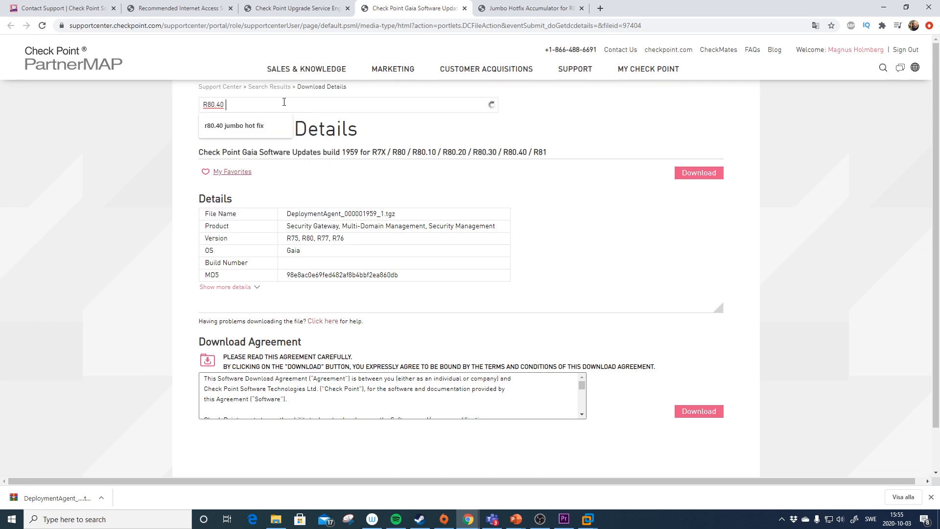
key(Down)
key(Return)
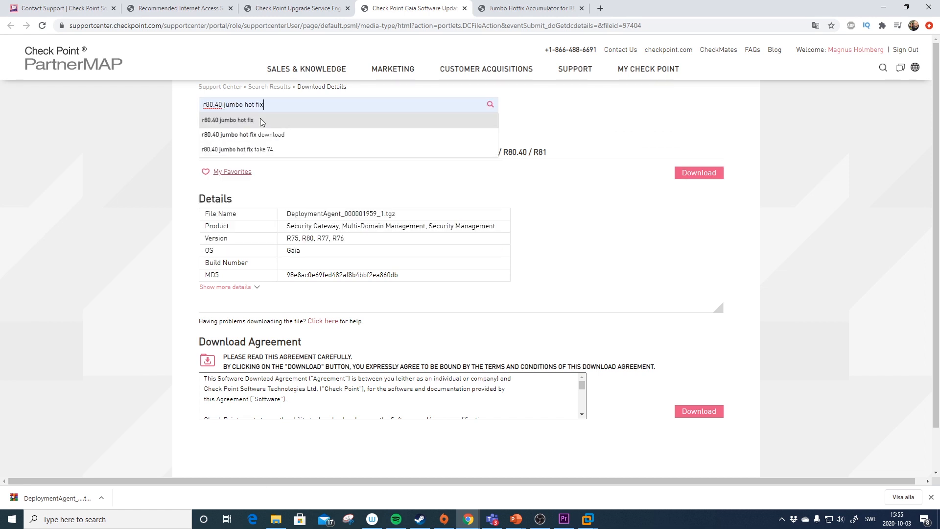
click(260, 119)
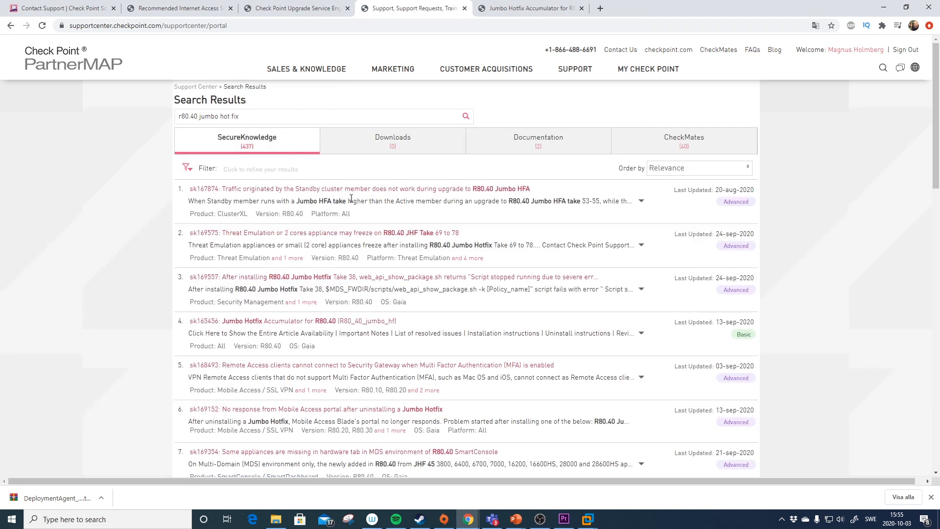
click(339, 323)
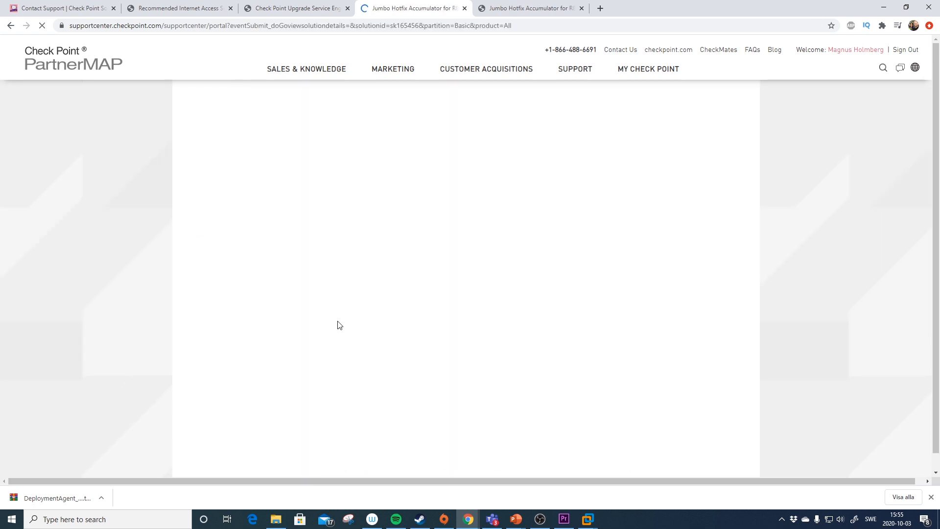
scroll(367, 289, down, 10)
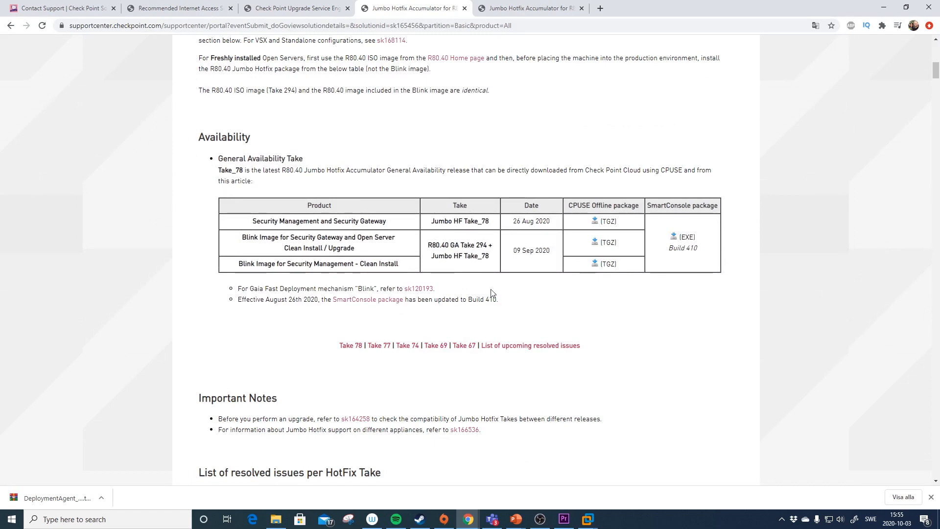
- In the VM's CPUSE page on cpmgmt, set the package filter to show all packages
mouse_move(587, 519)
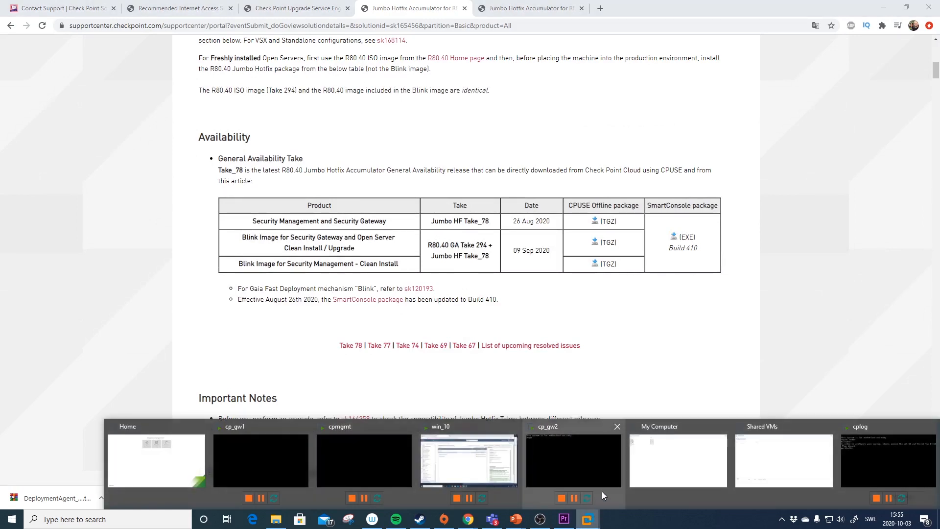
click(497, 455)
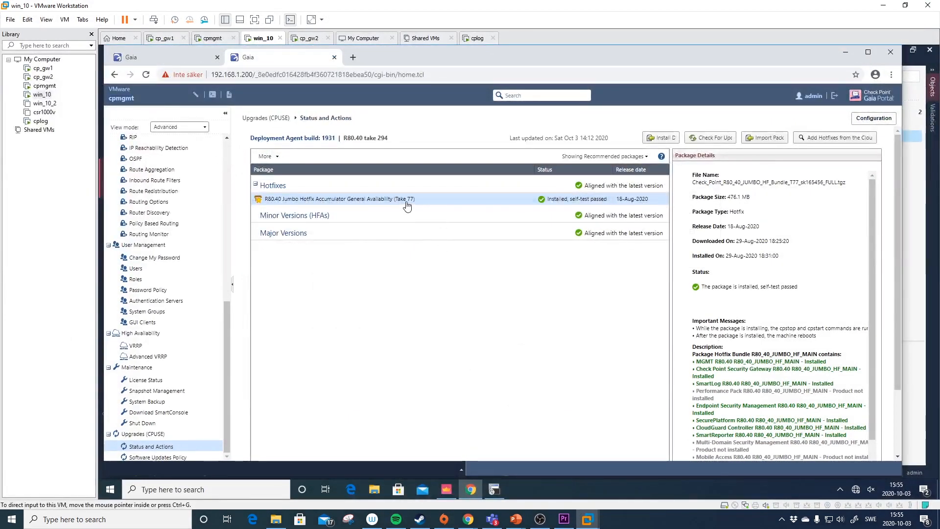
click(599, 156)
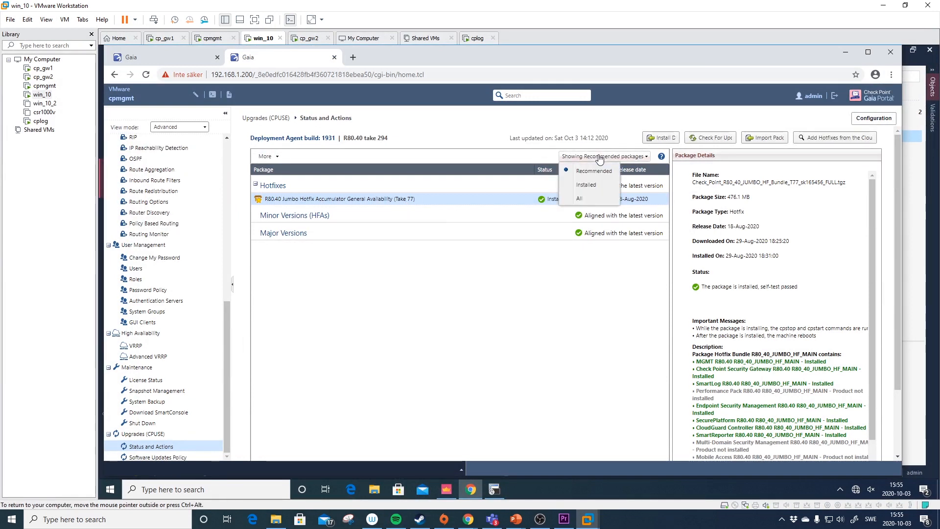
click(588, 197)
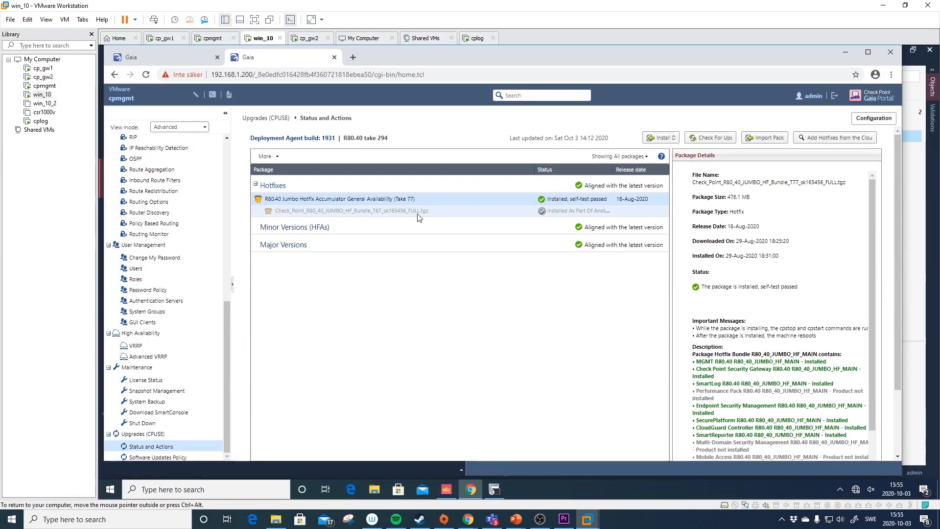
- Jump to the Take 77 resolved issues in sk165456 and scroll through them before returning to the VM
click(883, 5)
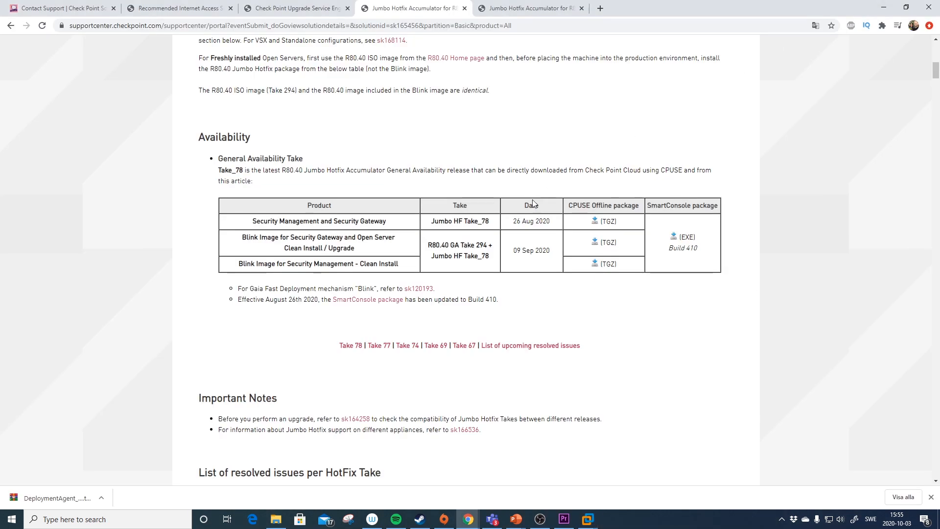
click(379, 346)
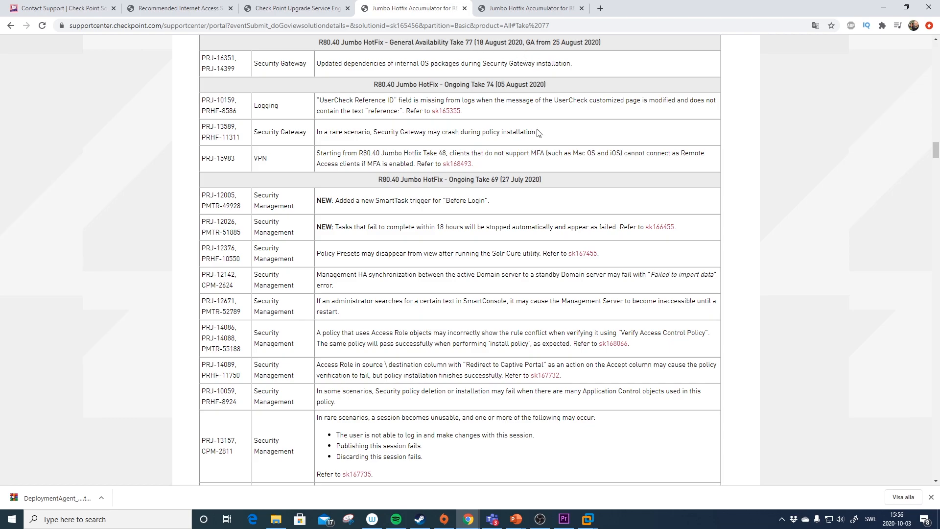
scroll(537, 147, up, 7)
scroll(551, 264, up, 6)
scroll(550, 262, up, 15)
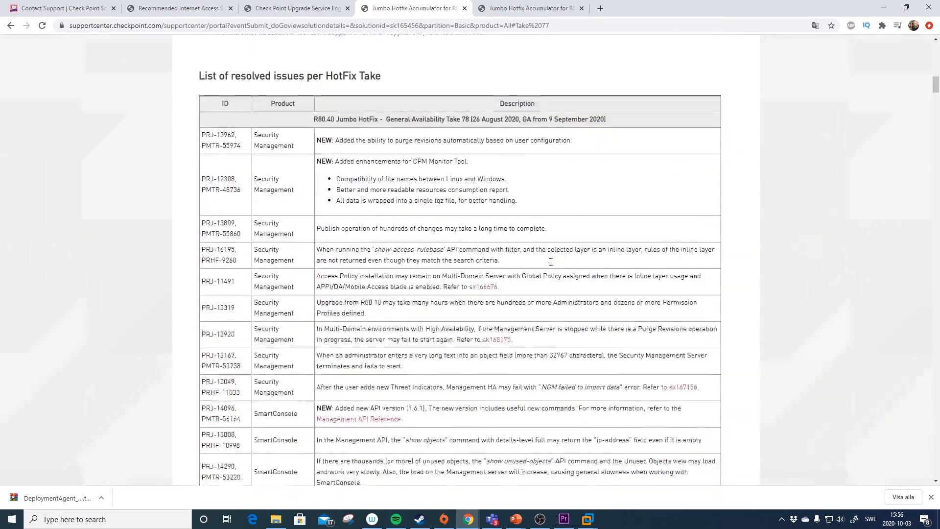
scroll(551, 262, up, 5)
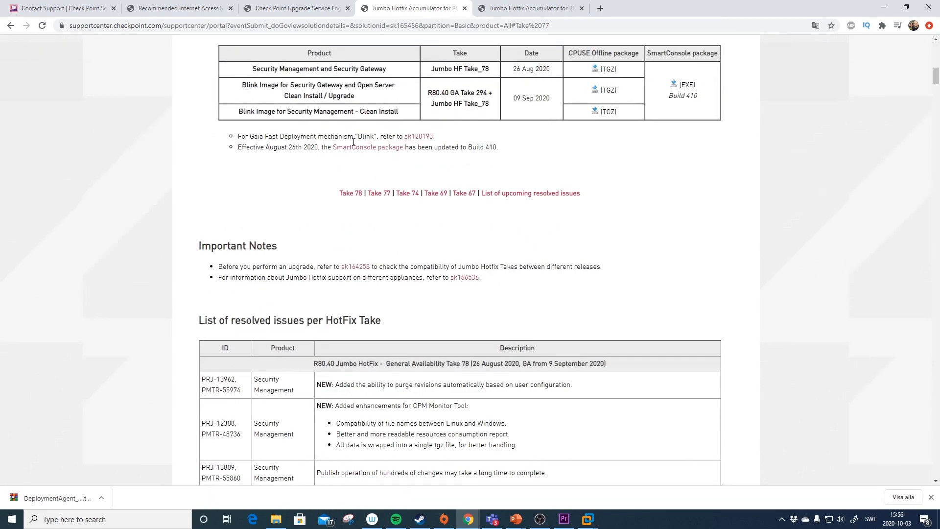
scroll(372, 152, up, 2)
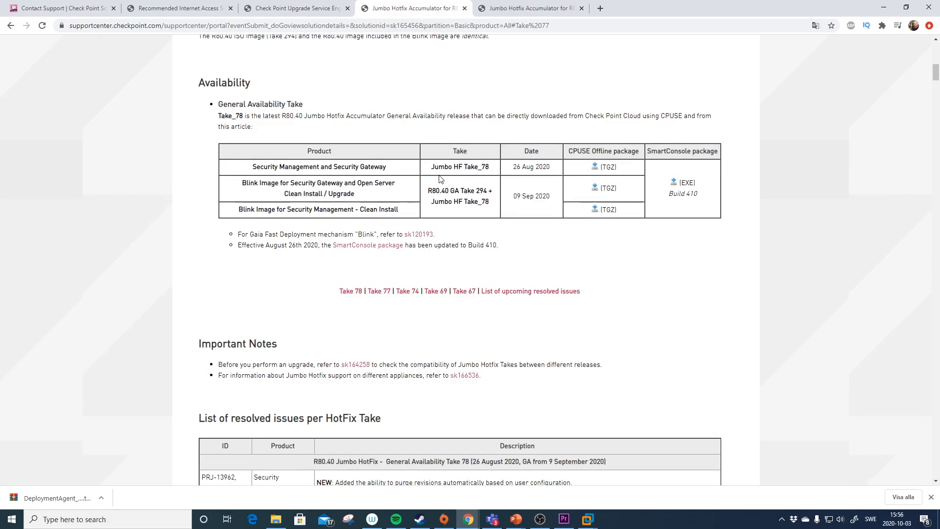
scroll(496, 260, down, 15)
drag(935, 101, 934, 75)
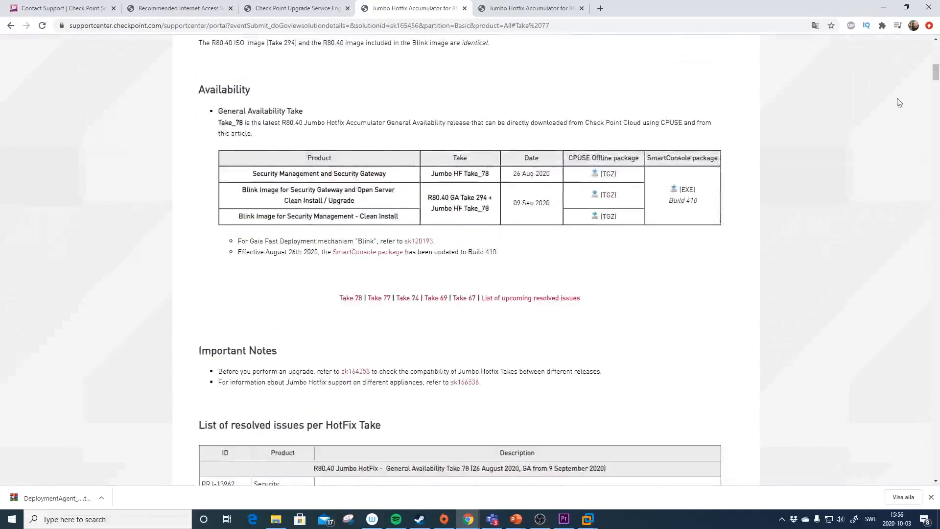
scroll(640, 171, up, 2)
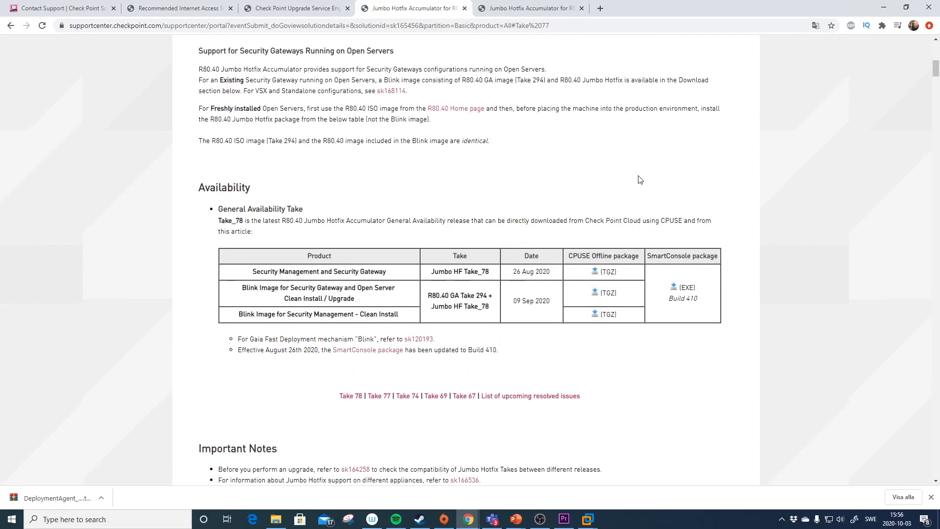
scroll(640, 180, up, 1)
key(alt+Tab)
- Install the offline package DeploymentAgent_000001959_1.tgz from Downloads on cpmgmt
click(654, 137)
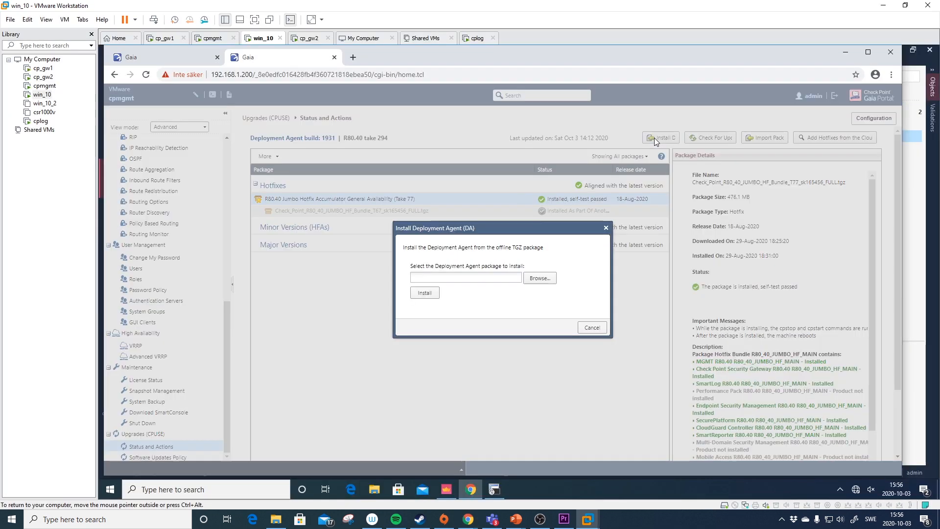
click(538, 277)
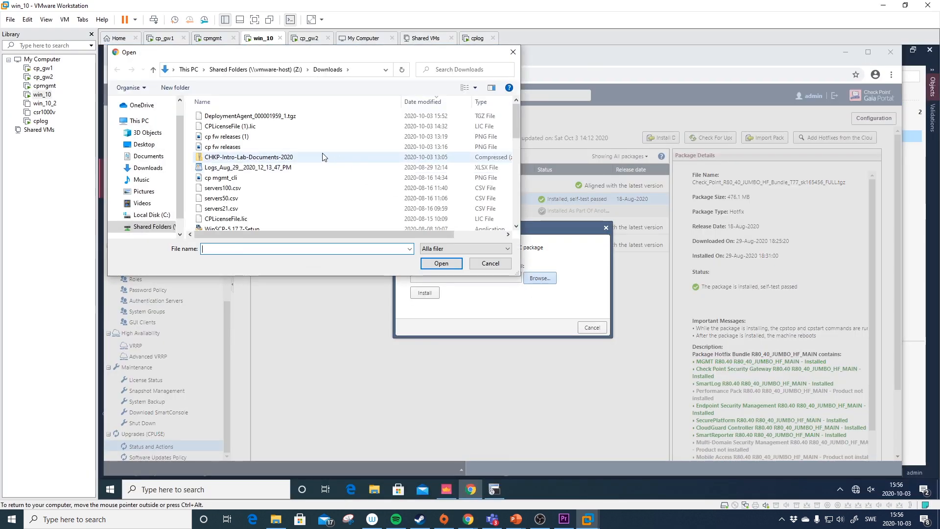
click(250, 116)
click(441, 263)
click(435, 296)
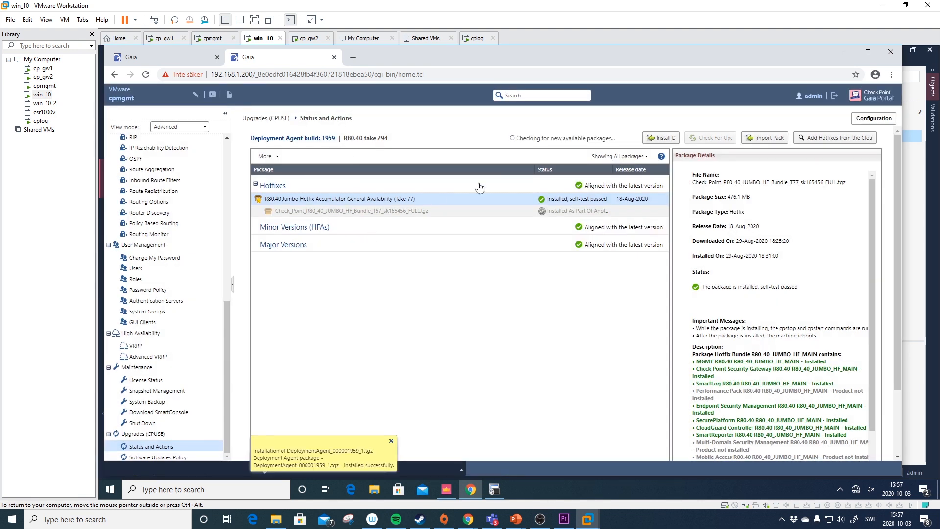
click(619, 157)
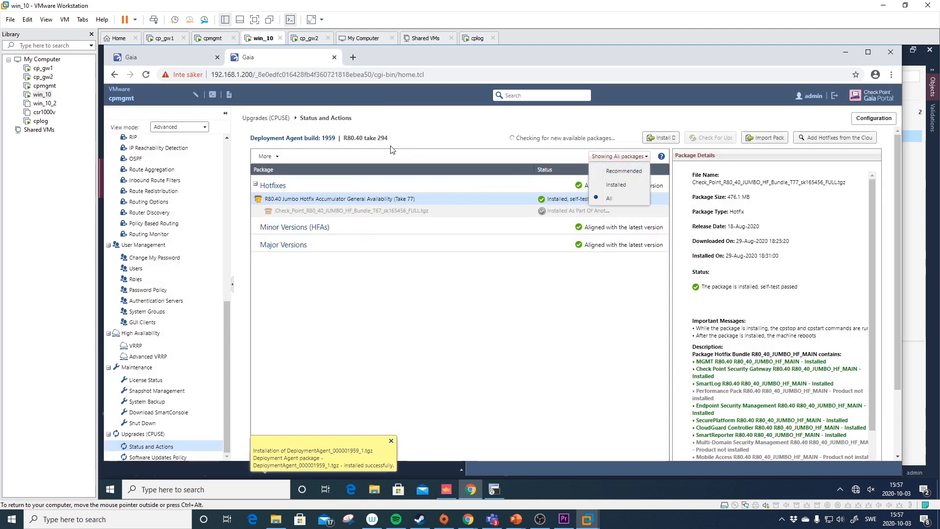
- Start downloading the Take 78 Jumbo Hotfix on cpmgmt via More > Download, then minimize the Gaia window
click(544, 156)
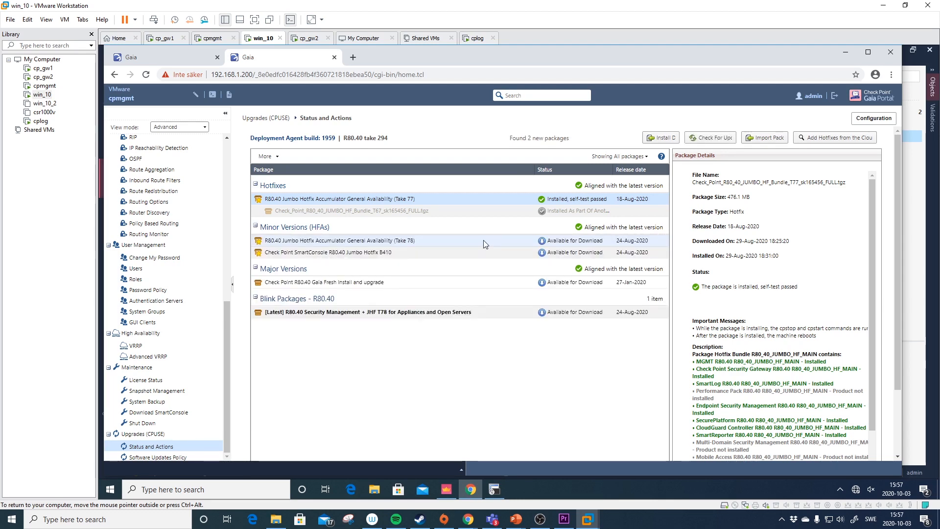
click(431, 201)
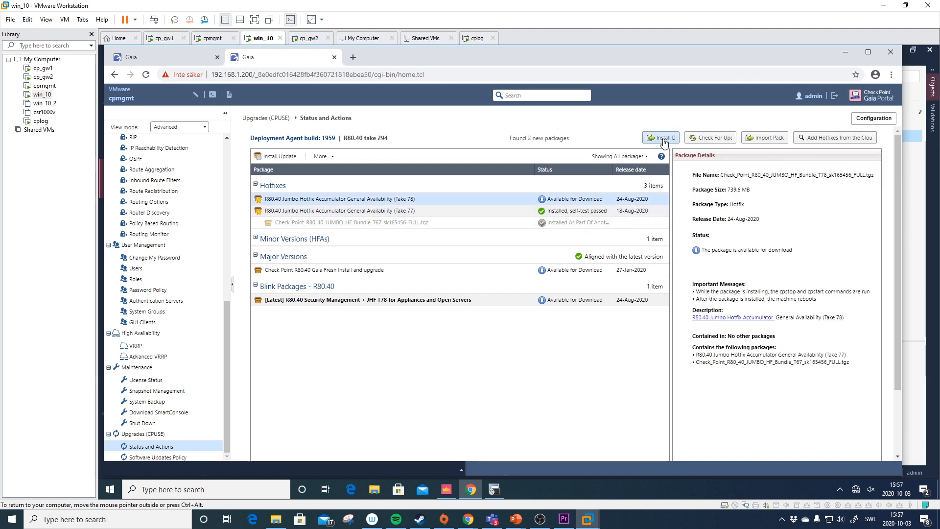
click(322, 156)
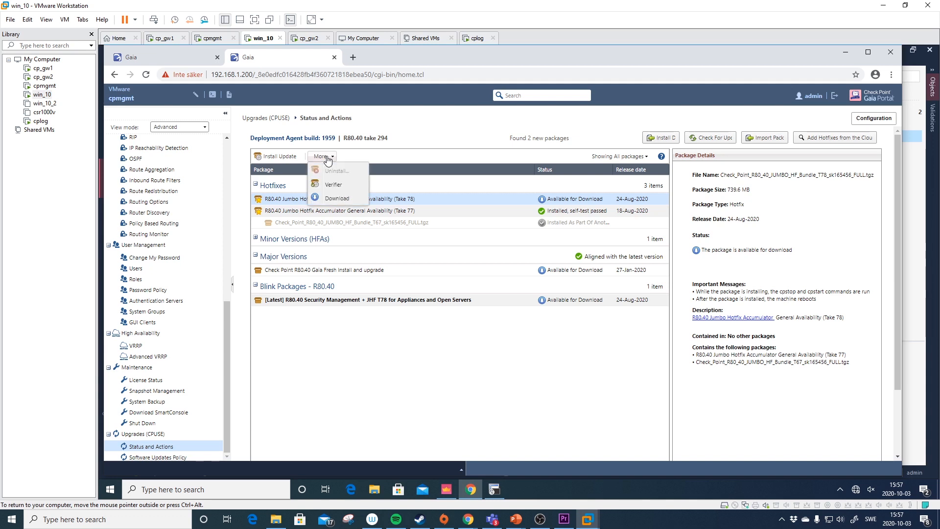
click(351, 200)
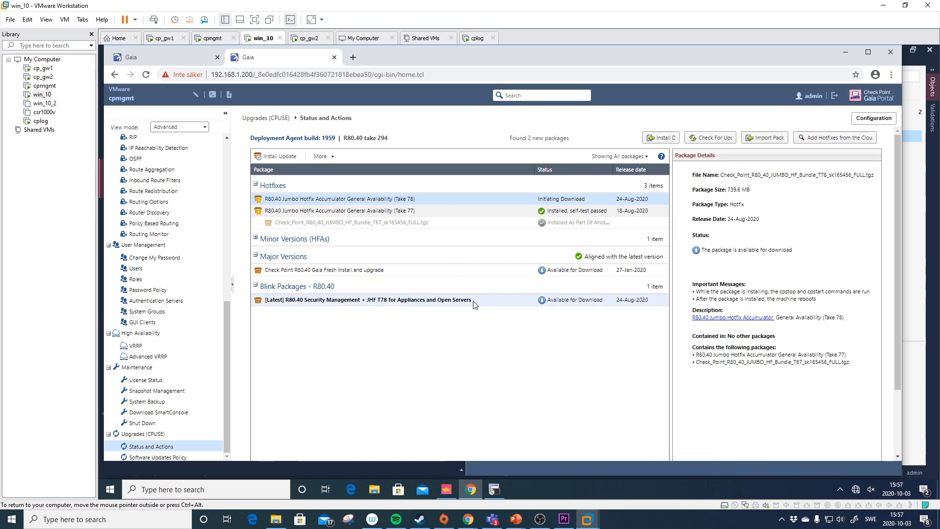
click(471, 489)
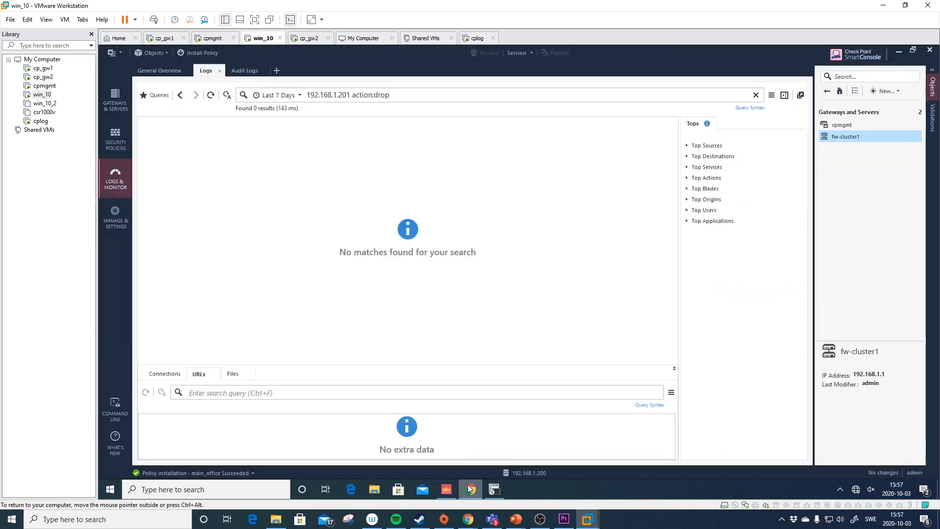
- Download the Take_78 CPUSE offline TGZ from the Support Center article into Downloads
mouse_move(474, 525)
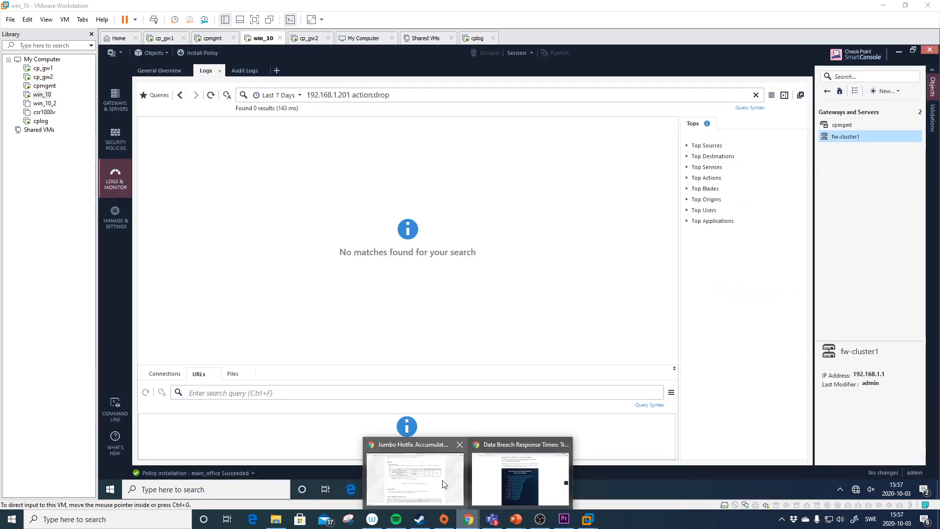
click(443, 479)
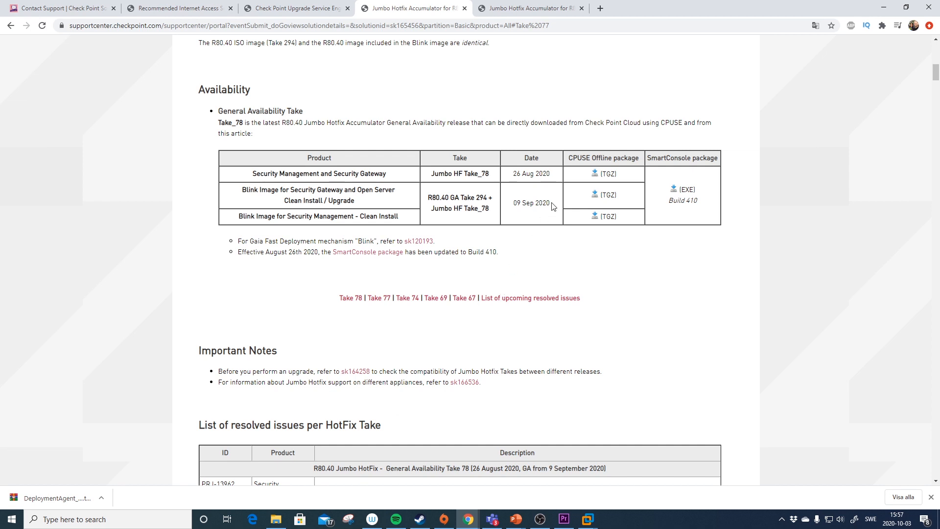
click(594, 175)
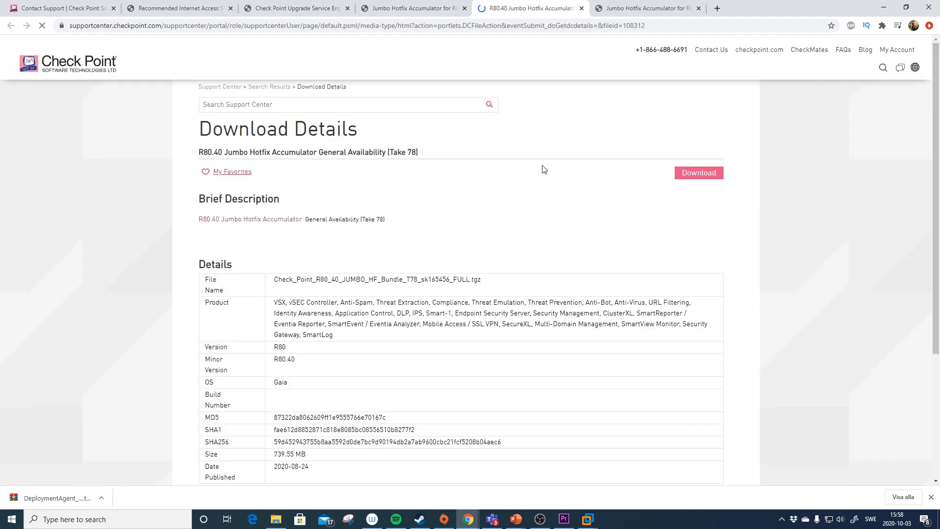
click(690, 178)
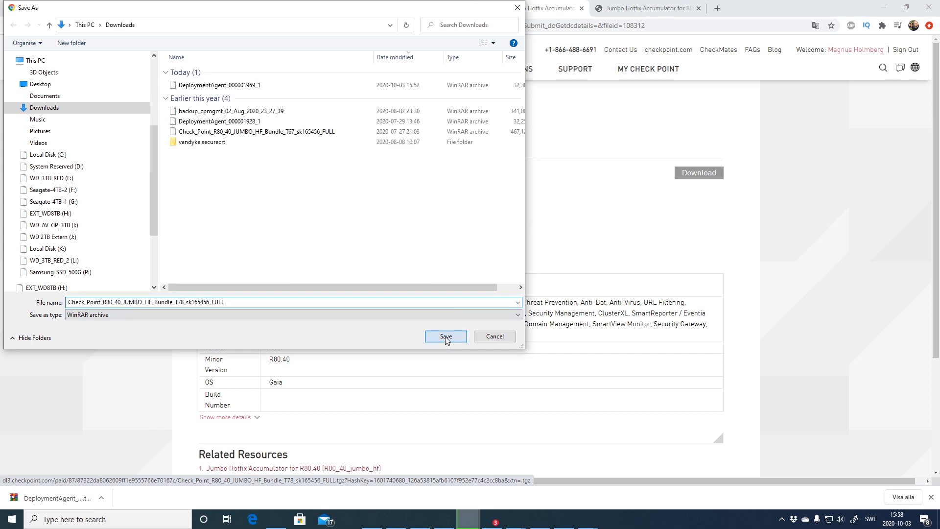
click(445, 336)
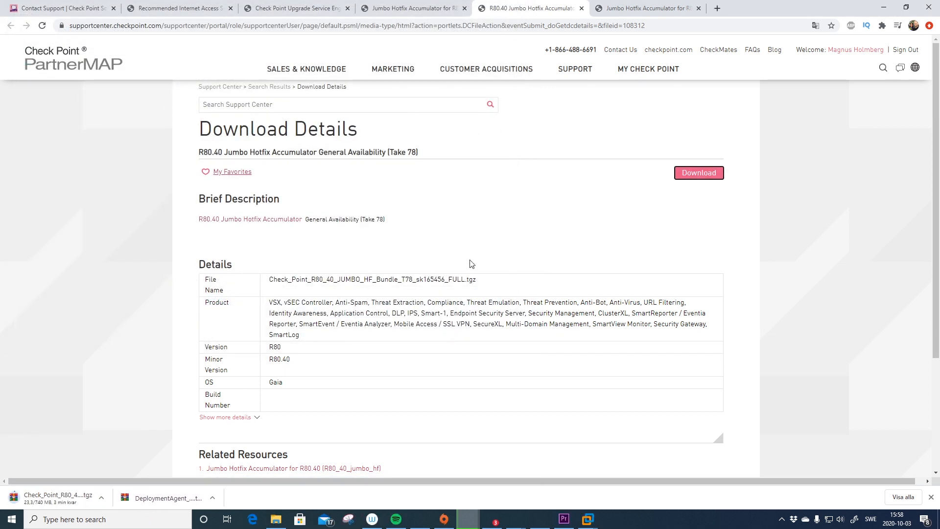
- Return to the win_10 VM and bring cpmgmt's Gaia portal back to the front
click(587, 519)
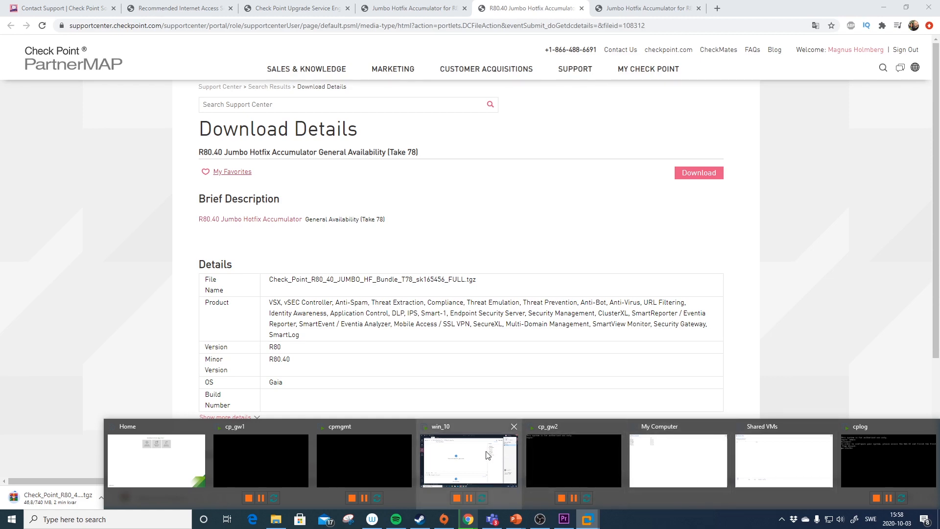
click(487, 449)
click(469, 488)
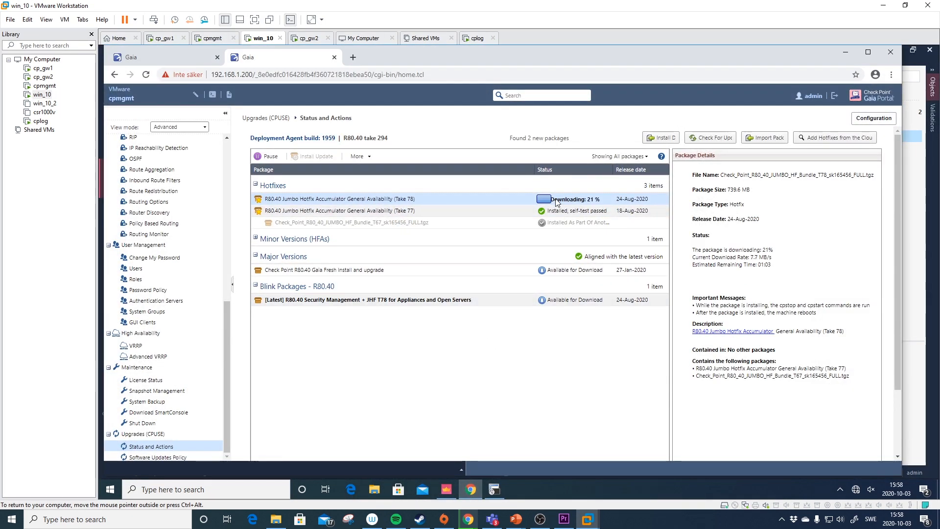
- Export the installed Take 77 hotfix package from cpmgmt via More > Export Package
scroll(514, 206, down, 1)
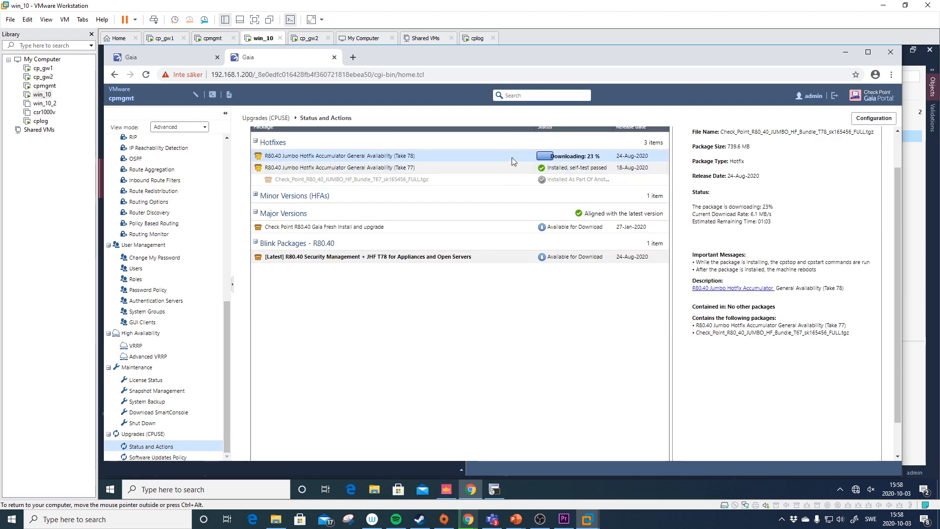
scroll(512, 157, up, 1)
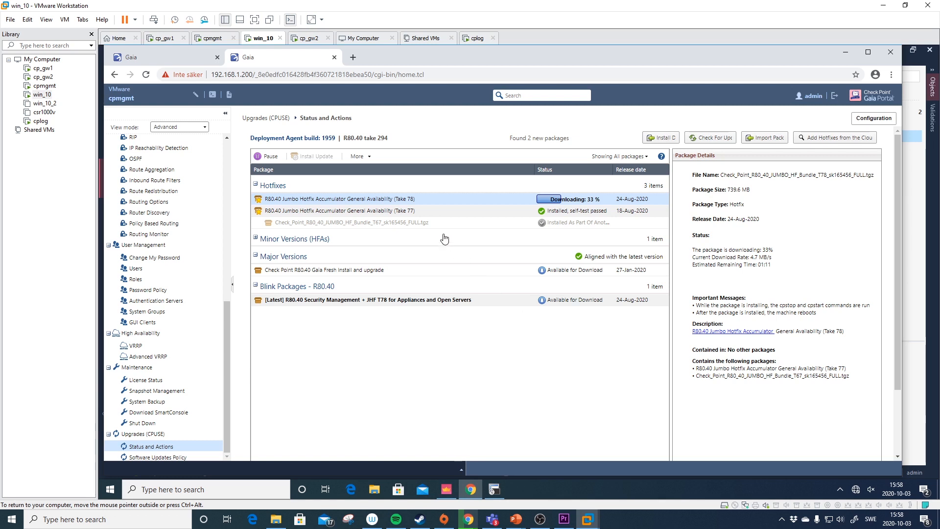
click(422, 212)
click(321, 156)
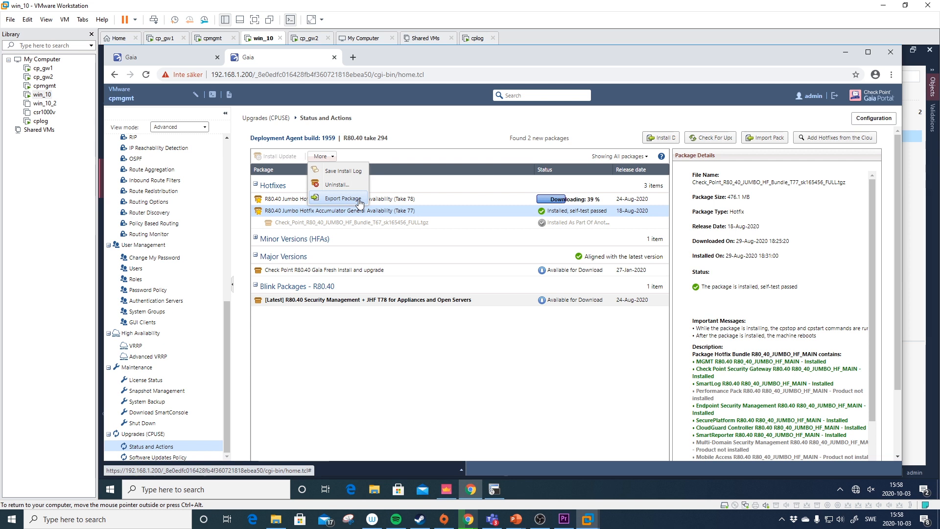
click(343, 199)
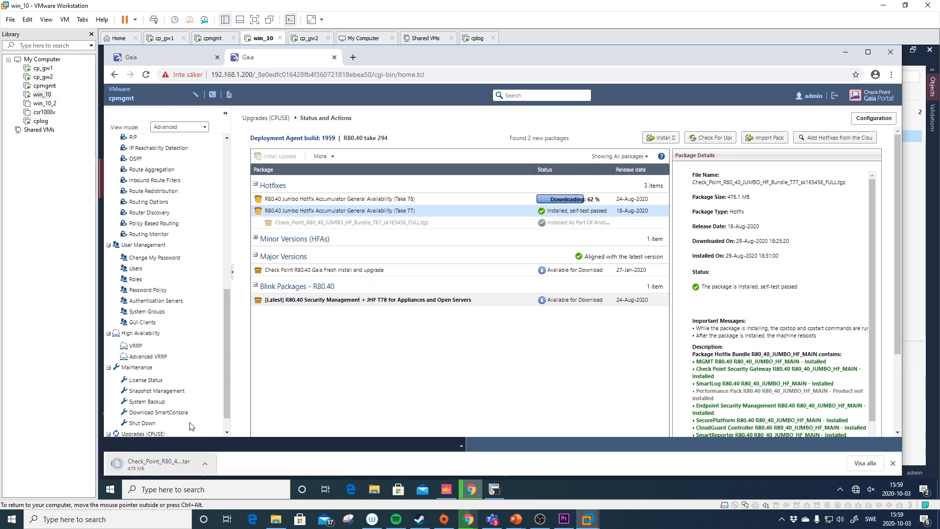
- Switch to cplog's Gaia Portal tab and open its Import Package dialog
click(333, 157)
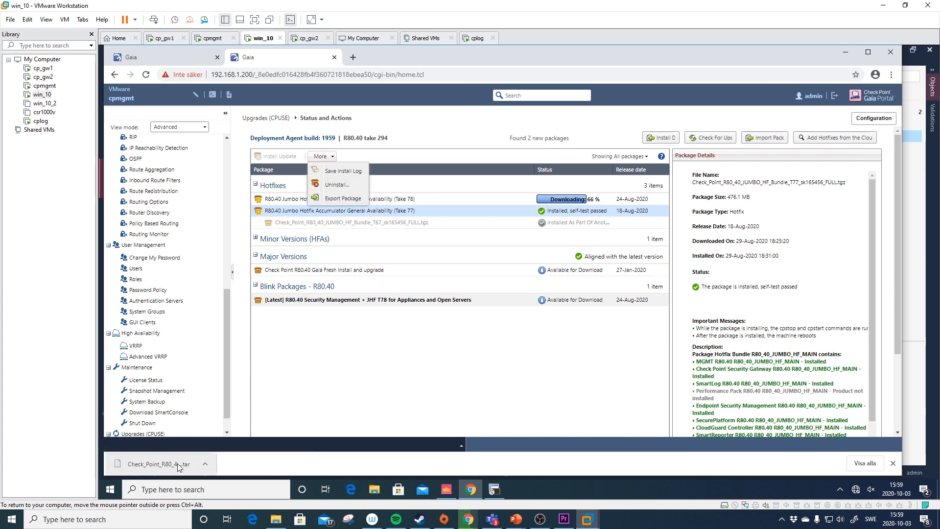
click(324, 376)
click(199, 57)
click(765, 177)
- Import the exported Take 77 .tar file from Downloads into cplog's CPUSE
click(540, 278)
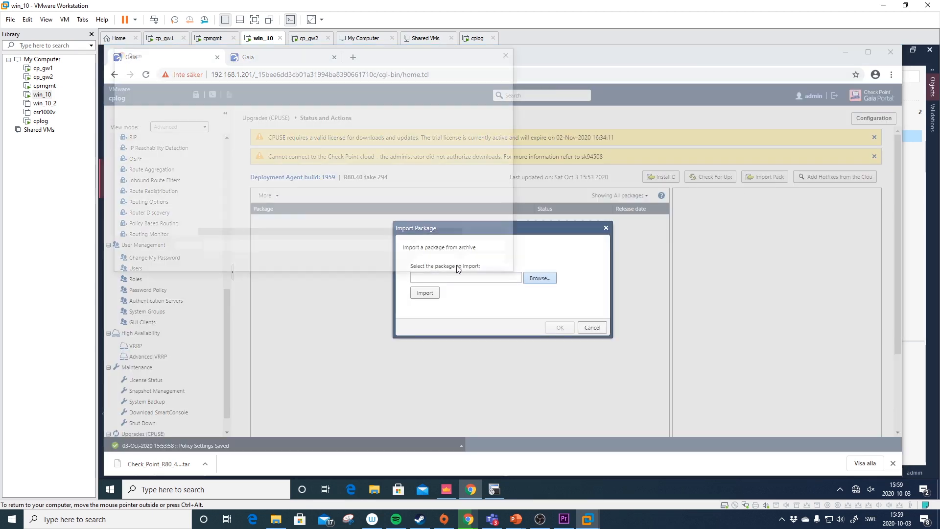
click(148, 168)
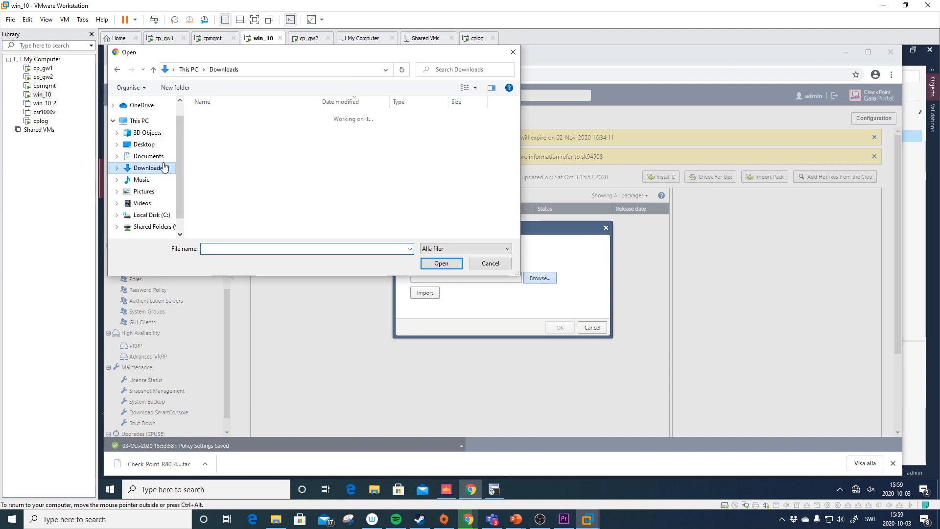
drag(319, 101, 386, 102)
click(365, 130)
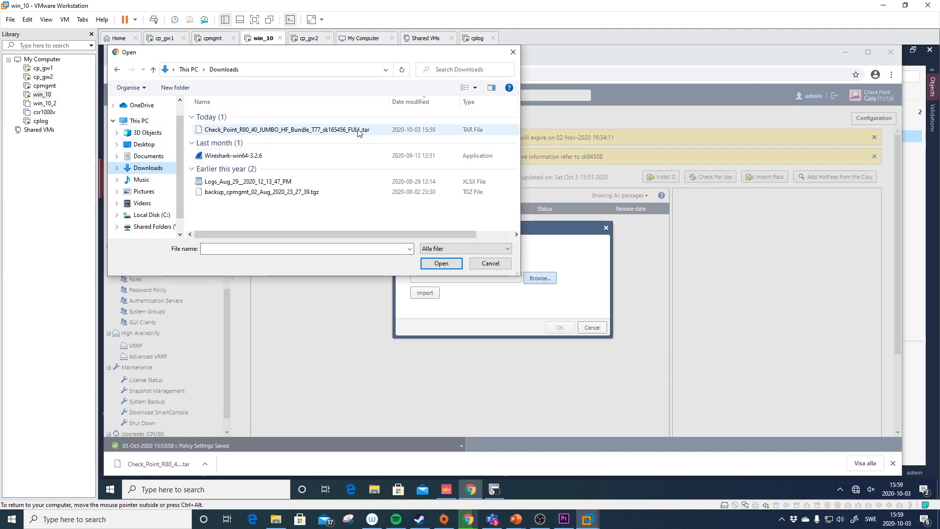
click(441, 263)
click(424, 294)
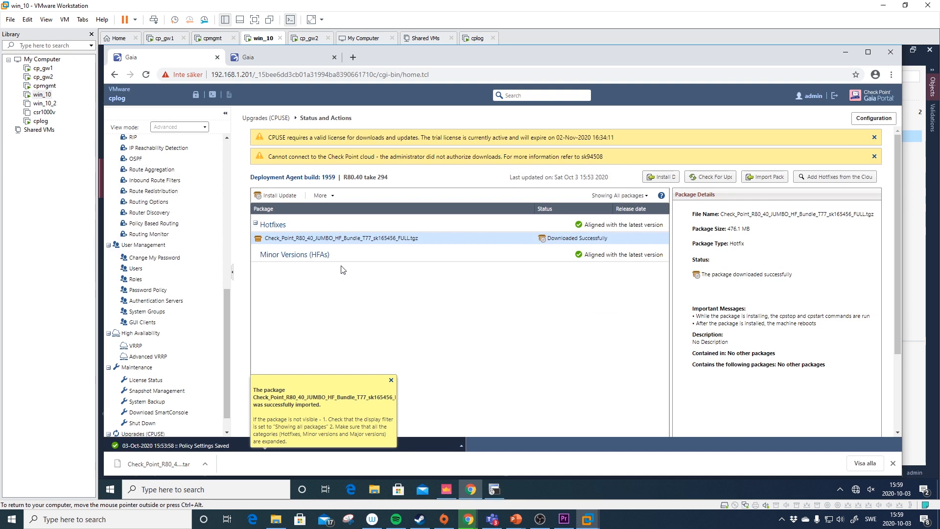
scroll(371, 238, down, 2)
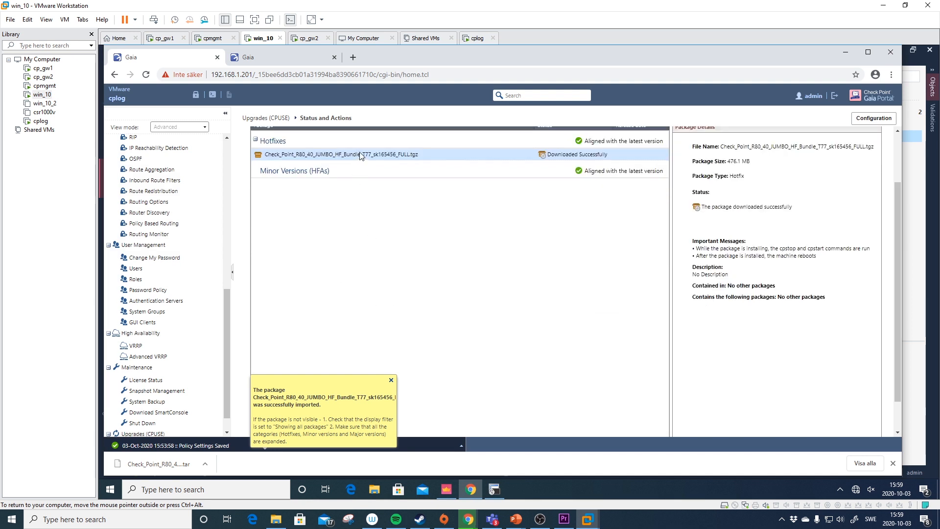
scroll(900, 146, up, 2)
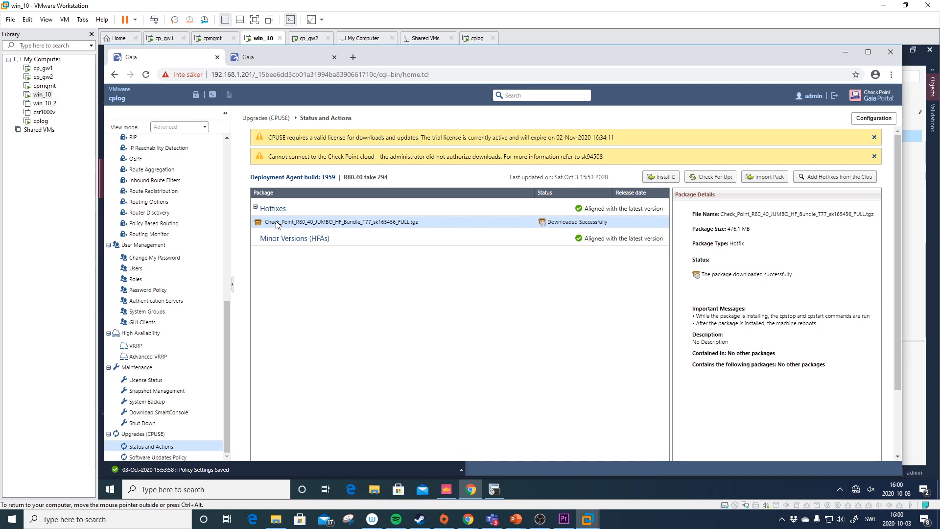
- Run the Verifier on the Take 77 package, confirming installation is allowed
right_click(276, 223)
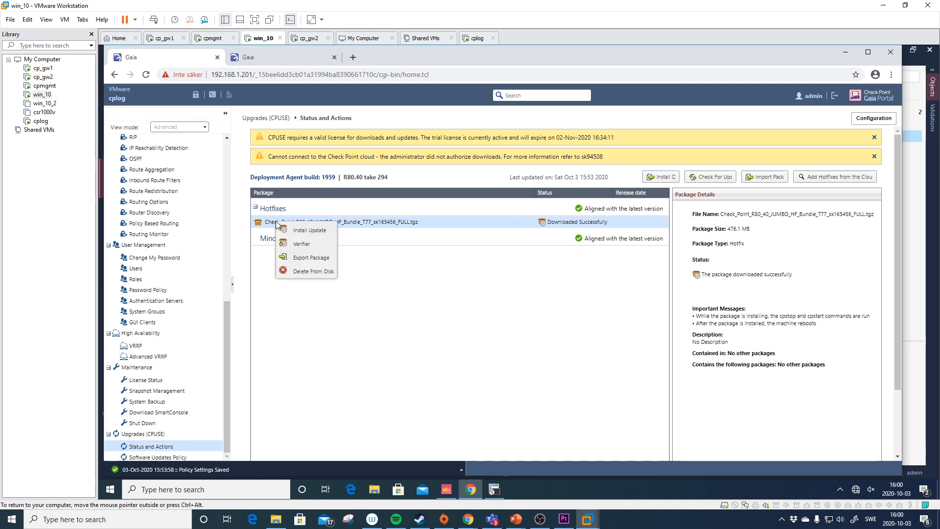
click(324, 245)
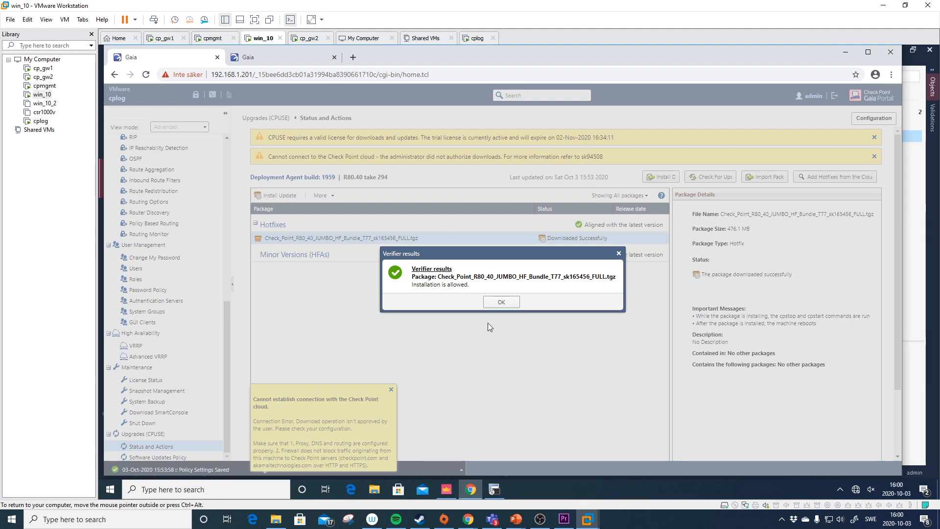
click(504, 303)
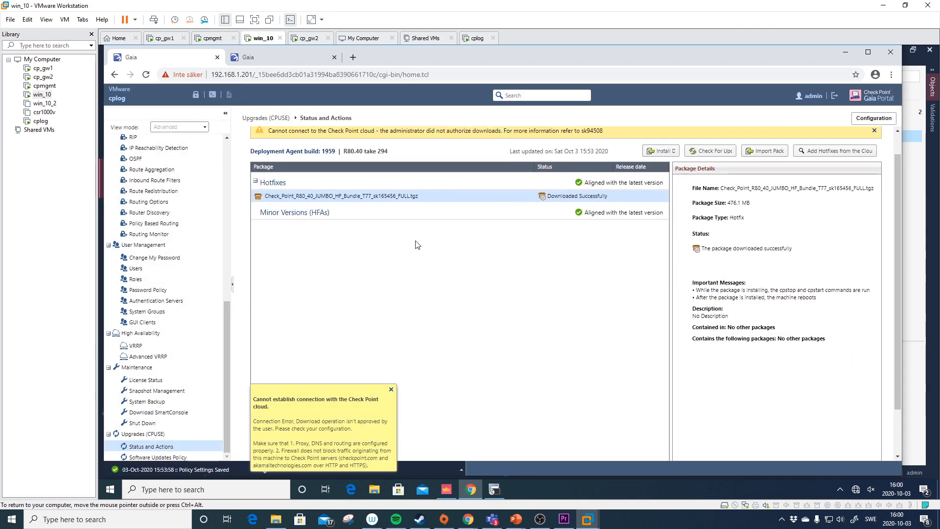
- Install the Take 77 update on cplog with automatic reboot afterward
right_click(460, 220)
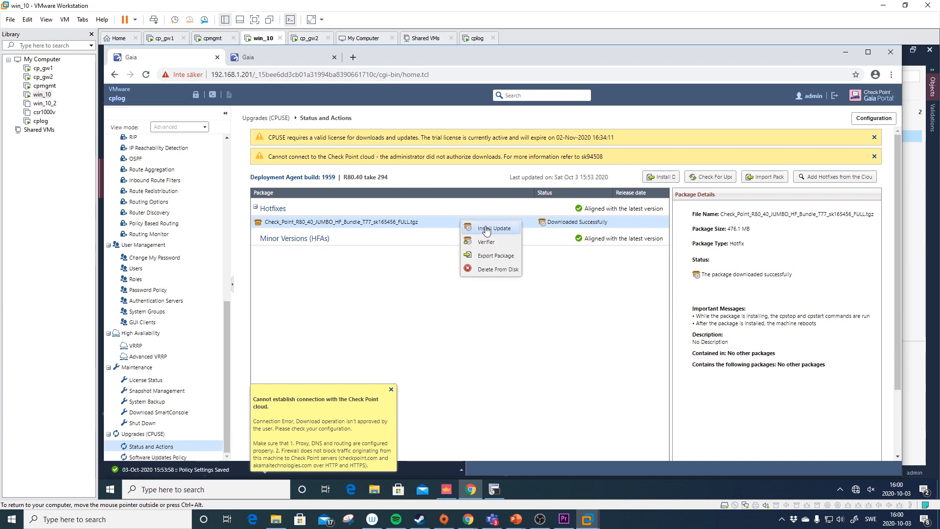
click(492, 229)
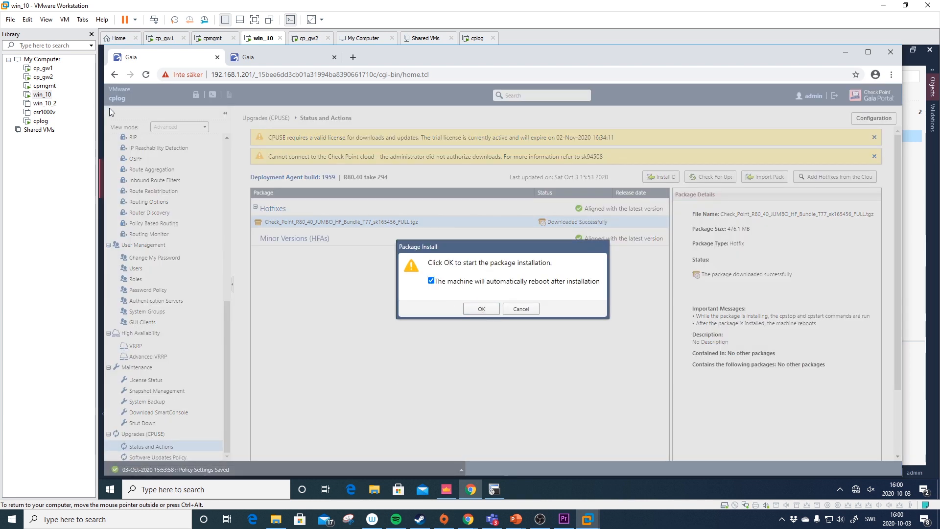
click(470, 309)
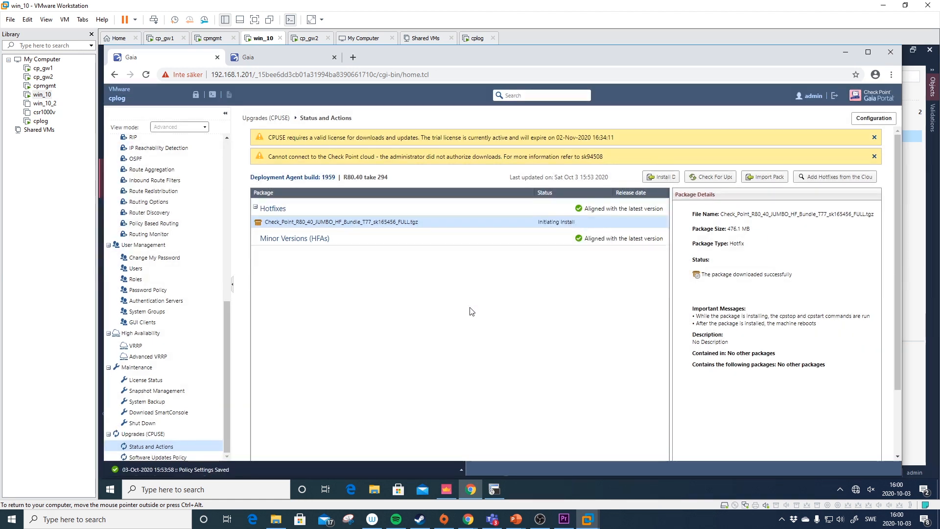
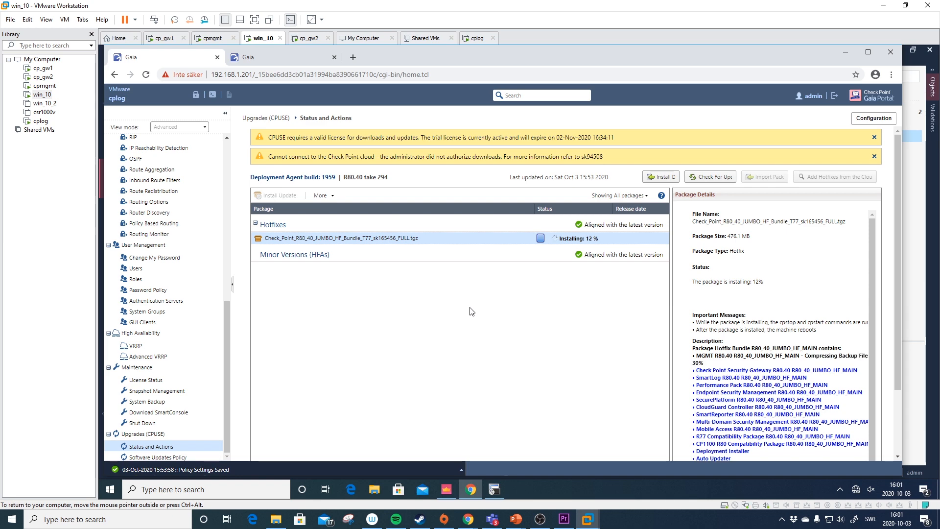
- Compare cpmgmt's Take 78 and Take 77 jumbo hotfix details, then return to the cplog portal
click(293, 59)
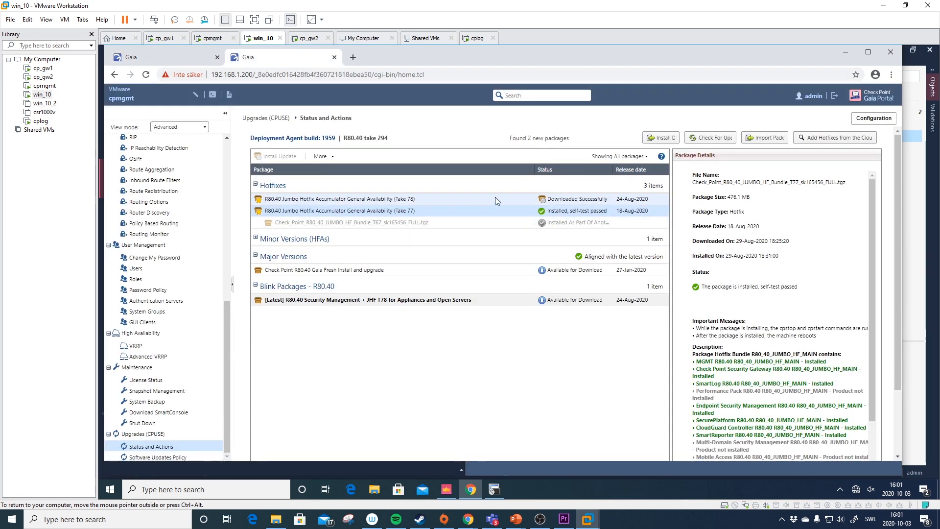
click(549, 200)
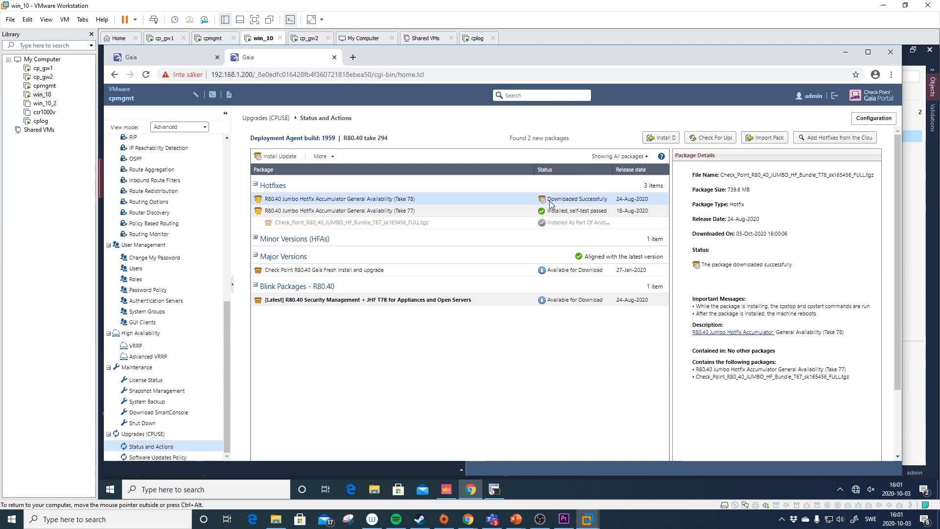
click(563, 211)
click(558, 201)
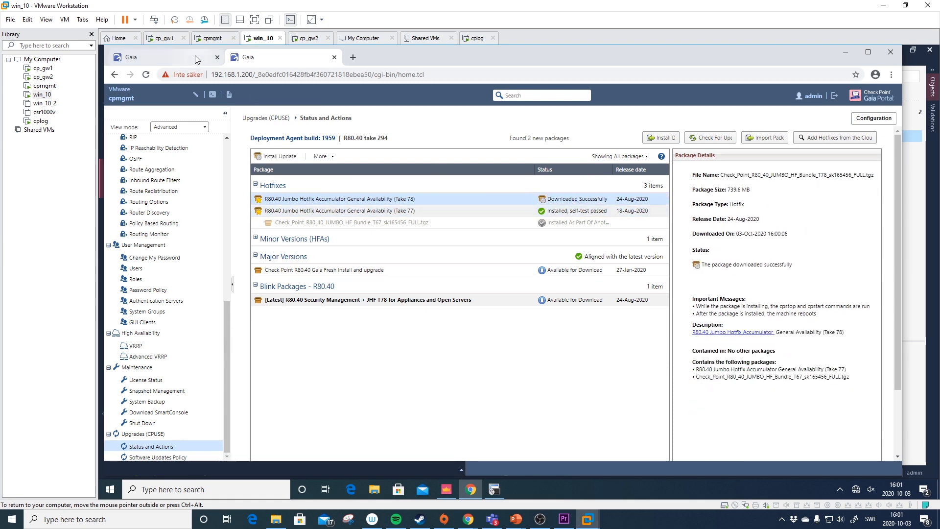
click(195, 59)
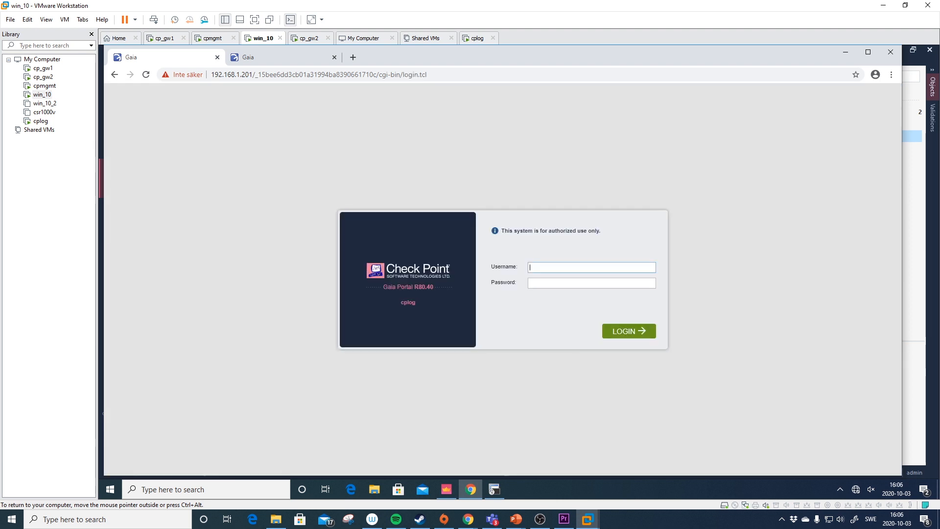
- Sign back in to cplog's Gaia Portal and go to Upgrades (CPUSE) Status and Actions
text(admin)
key(Return)
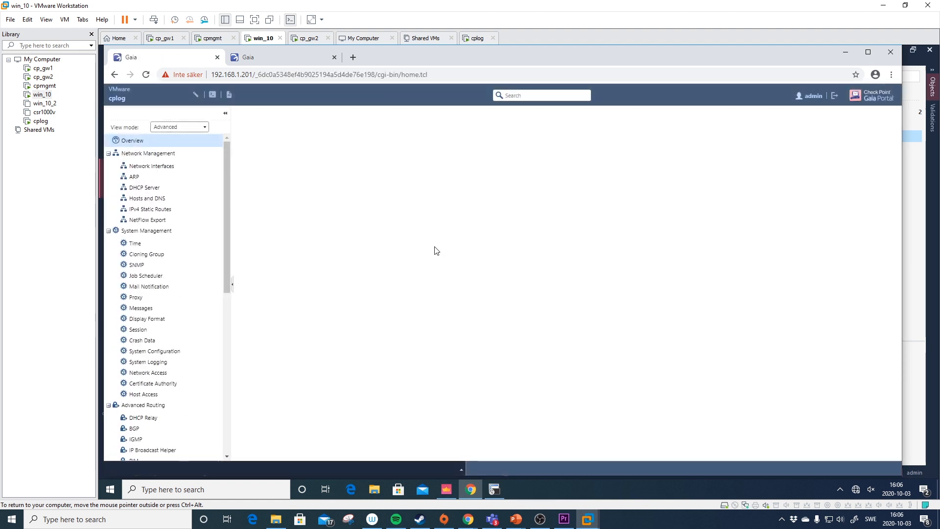
drag(228, 314, 224, 440)
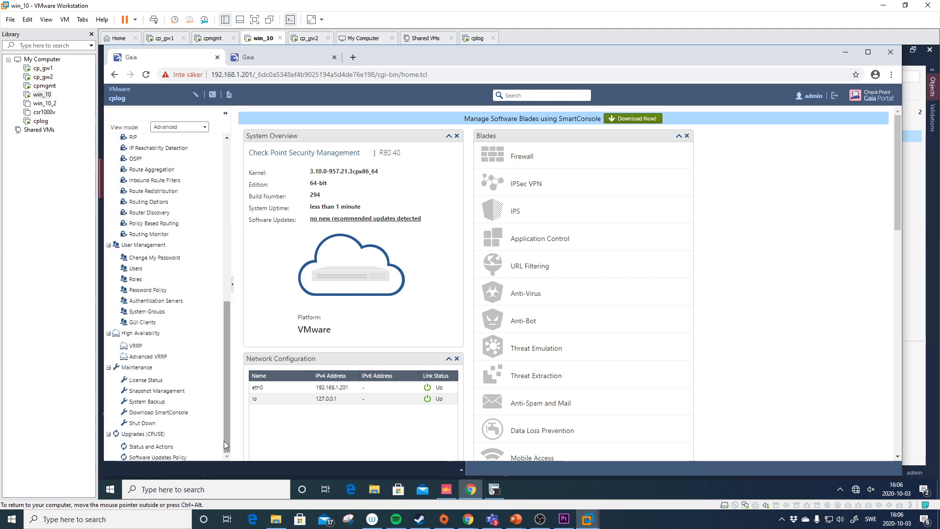
click(187, 447)
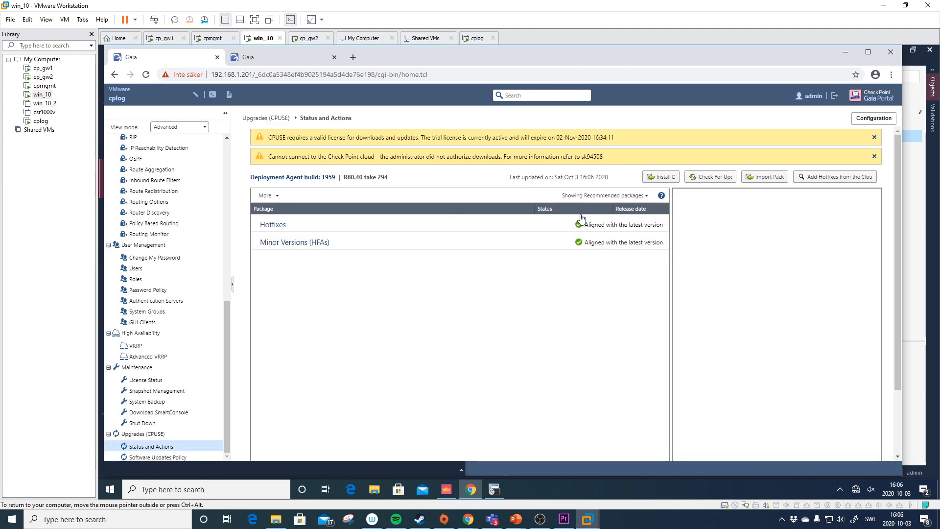
- Filter packages to All, showing Take 77 installed with self-test passed
click(604, 194)
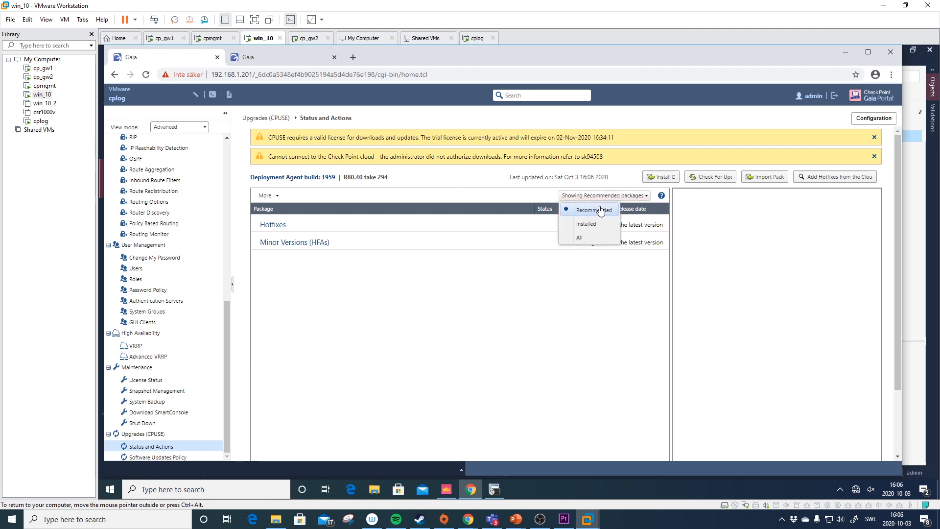
click(592, 237)
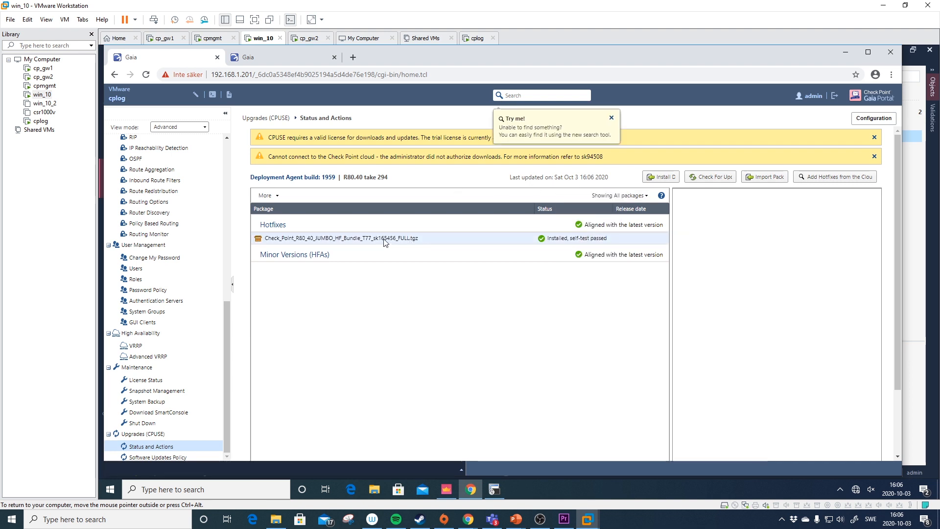
click(612, 118)
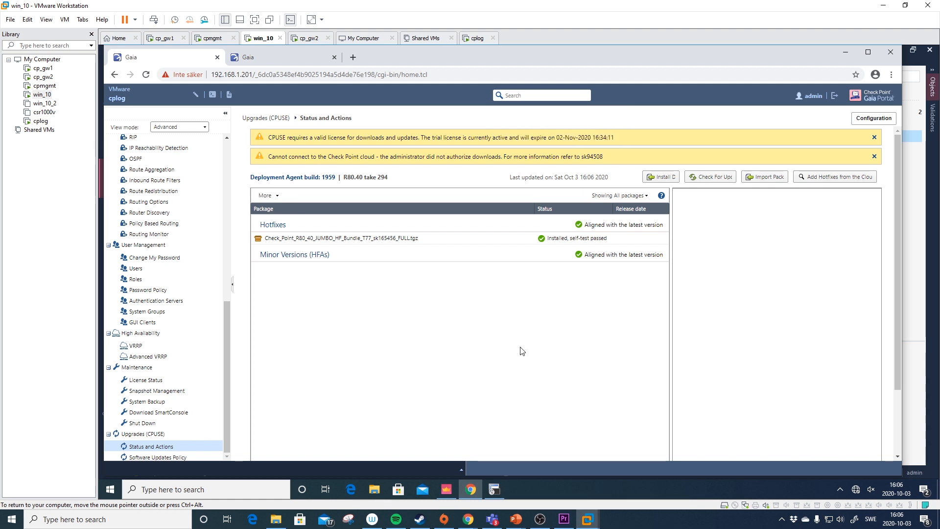
click(446, 489)
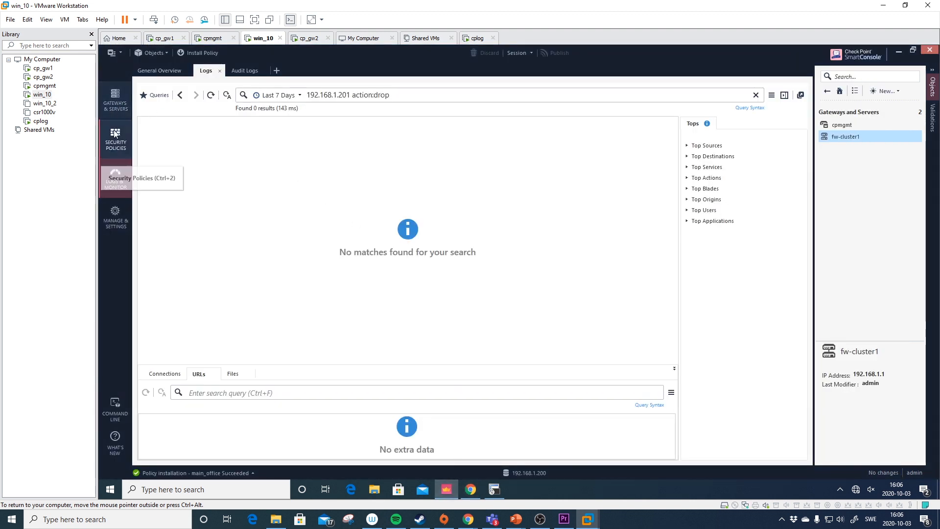
- Create a new Check Point Host named cplog at 192.168.1.201
click(116, 100)
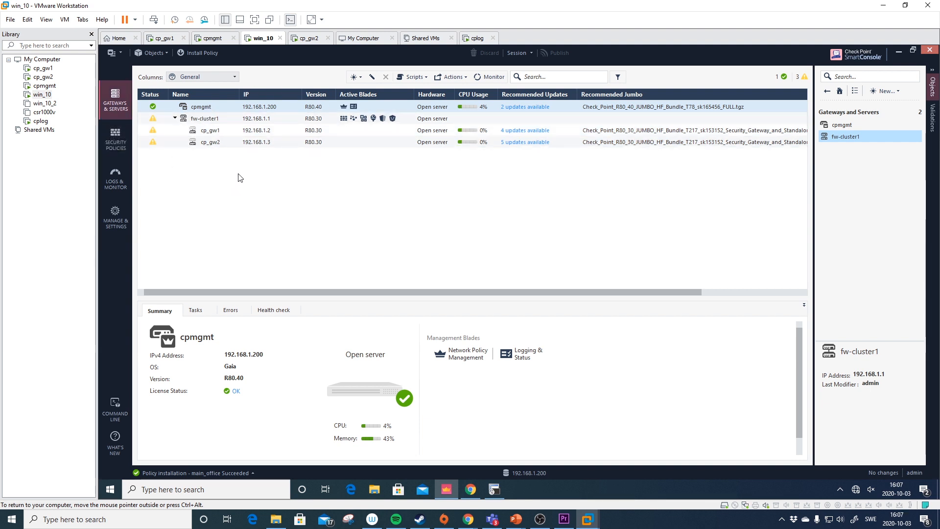
click(359, 80)
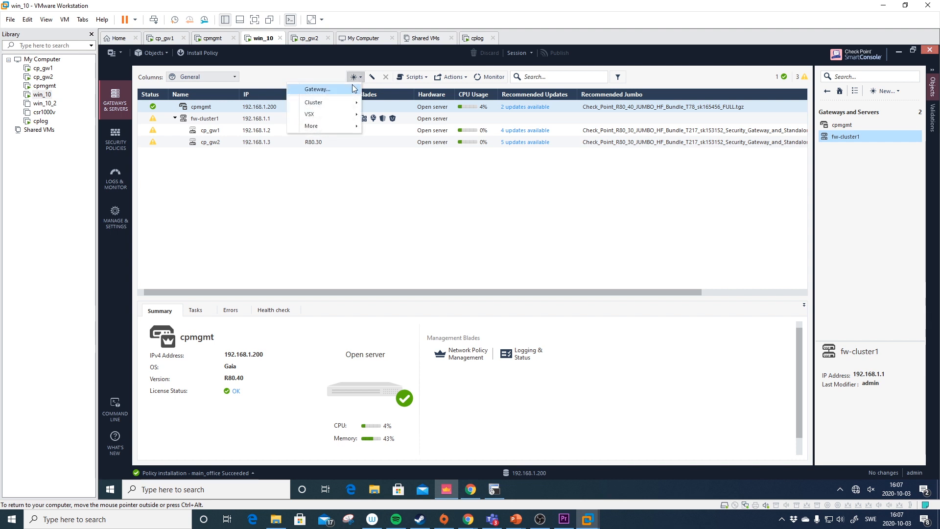
mouse_move(353, 106)
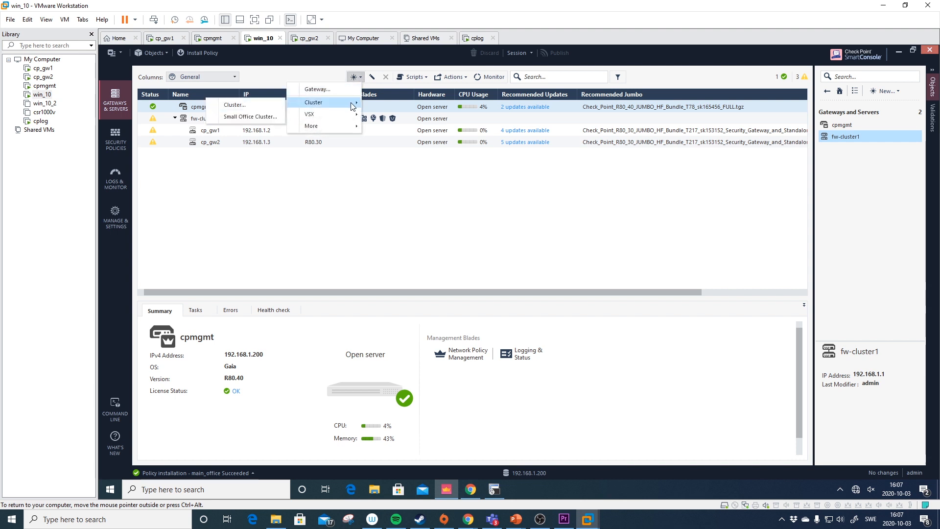
mouse_move(353, 126)
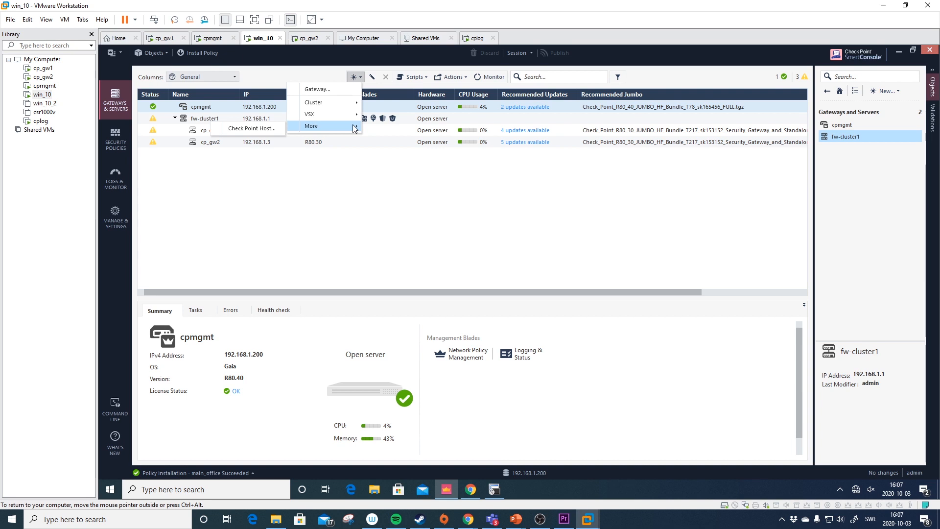
click(271, 129)
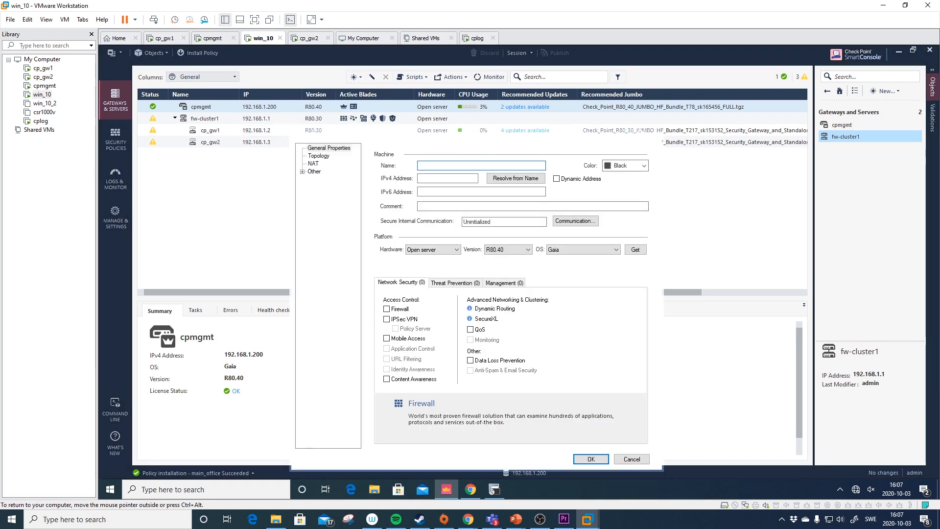
text(cplog)
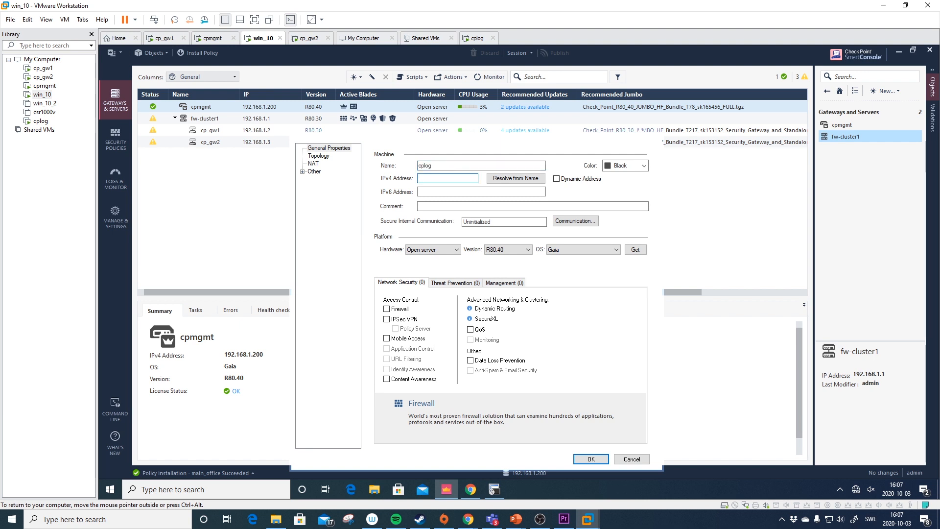
text(192.168.1.201)
- Enable Logging & Status, keeping Open server hardware and version R80.40
click(500, 283)
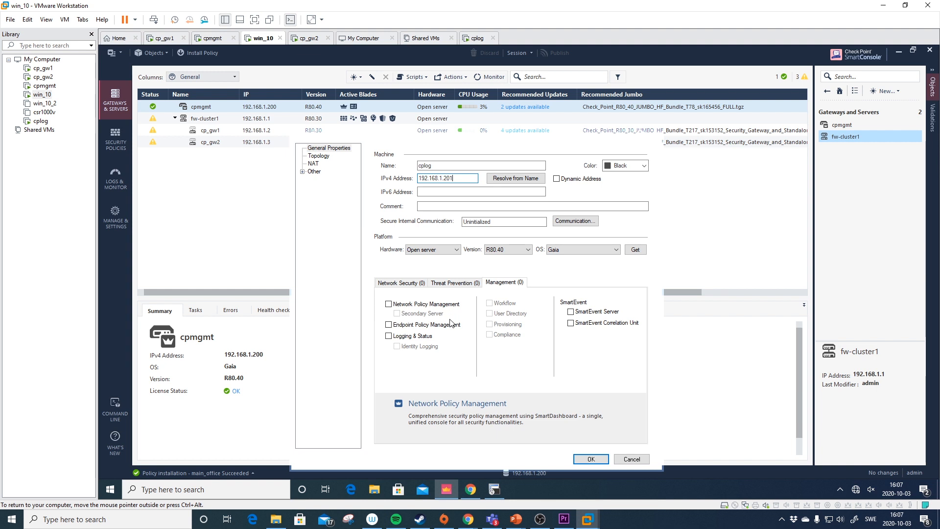
click(389, 337)
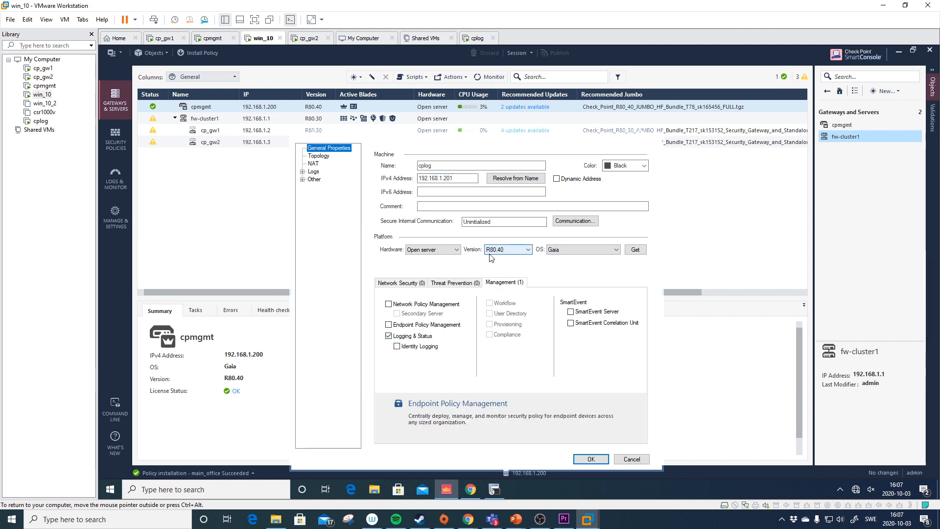
click(441, 251)
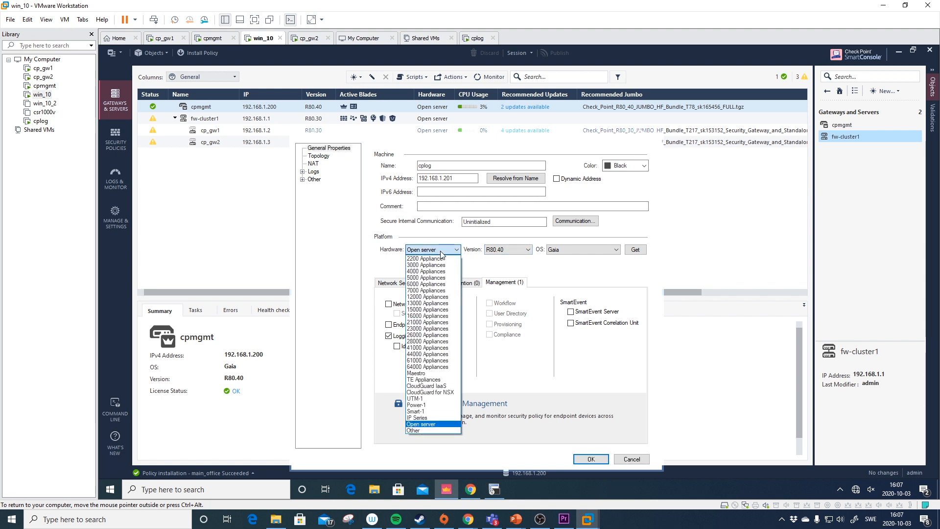
click(442, 251)
click(519, 249)
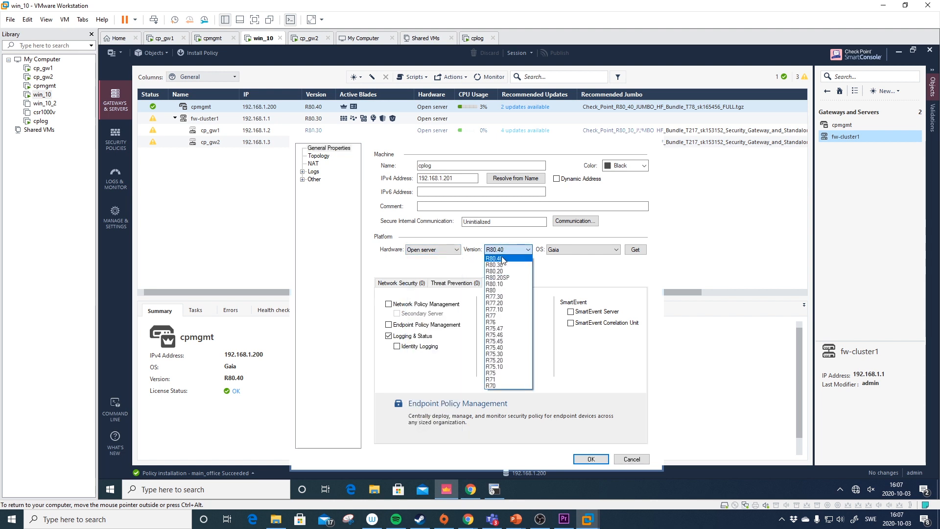
click(520, 249)
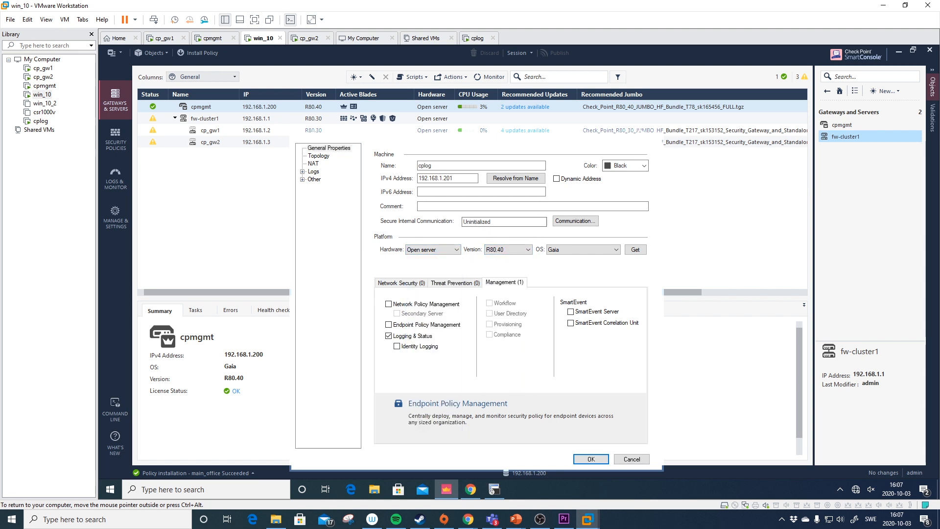
click(580, 223)
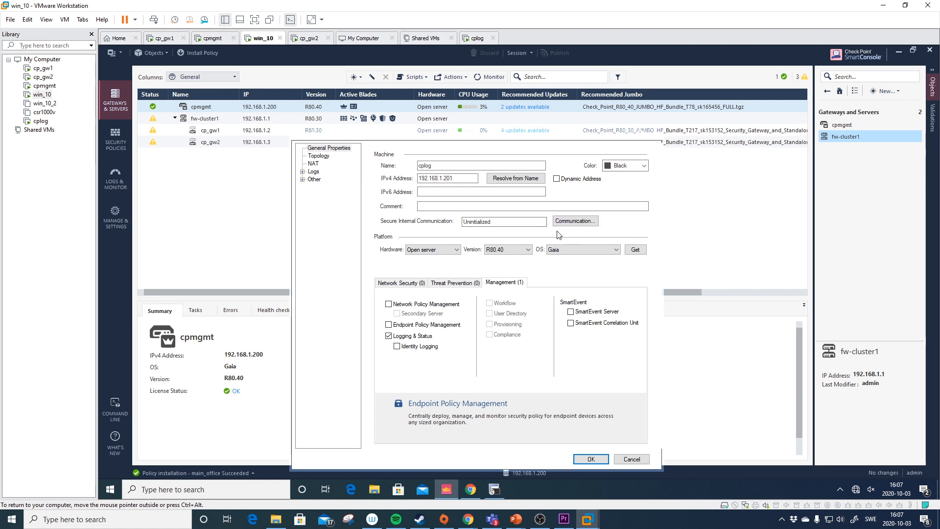
- Initialize trust with cplog using the one-time password until Trust established appears
text(••••••••••)
key(Tab)
text(••)
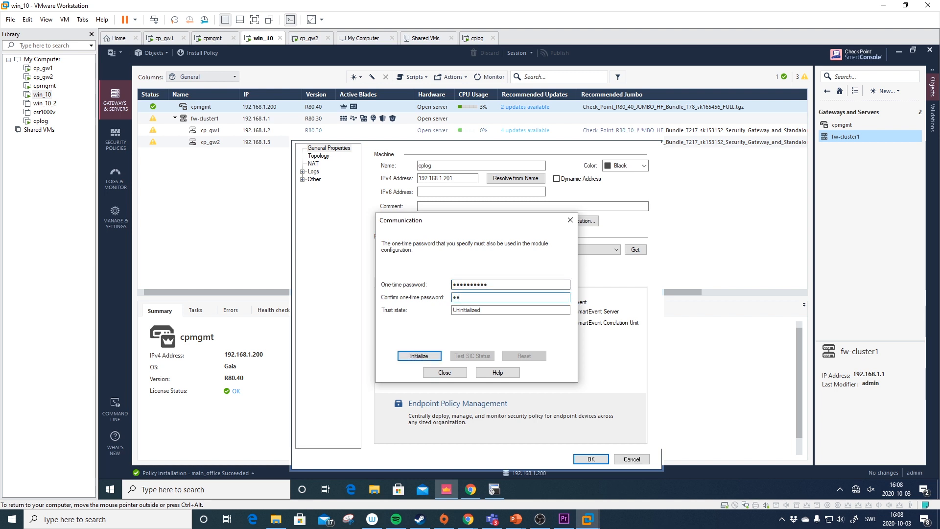
text(••••••••)
click(427, 355)
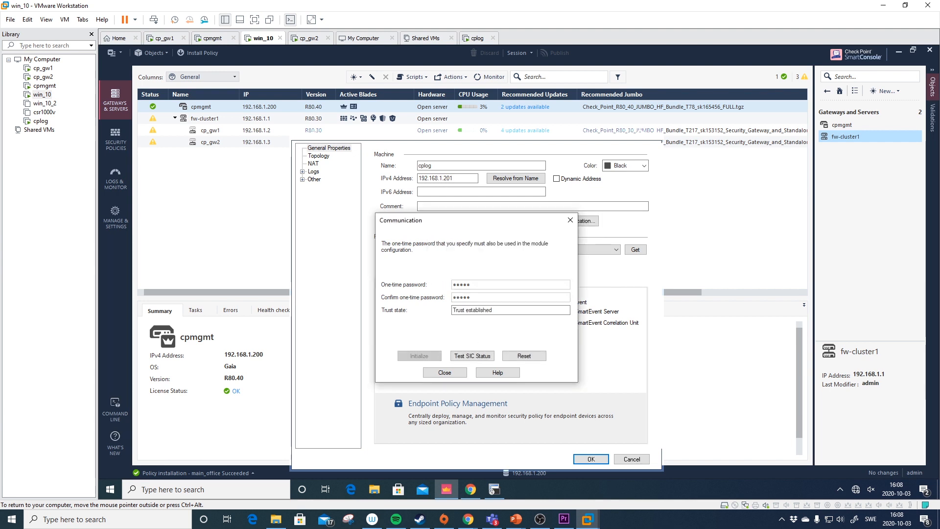
click(459, 373)
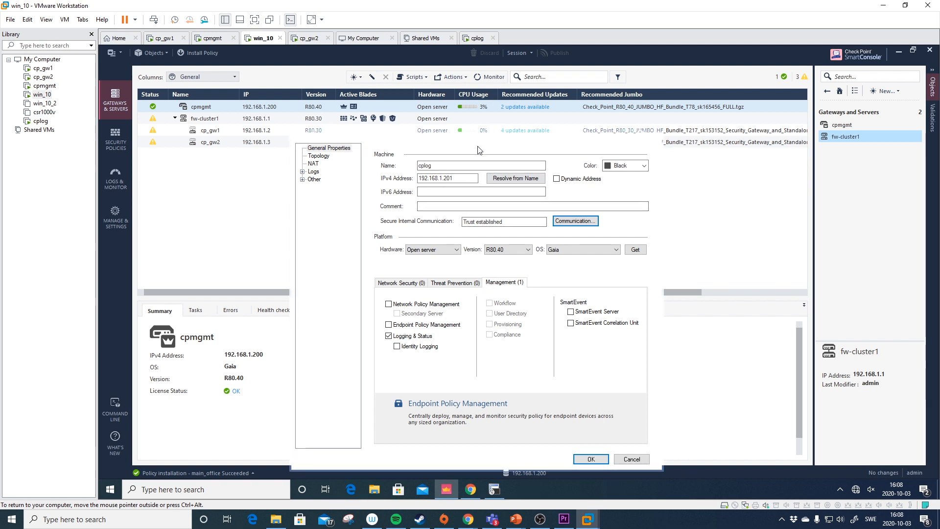
- Turn on the daily logs retention policy in cplog's log storage settings
click(313, 172)
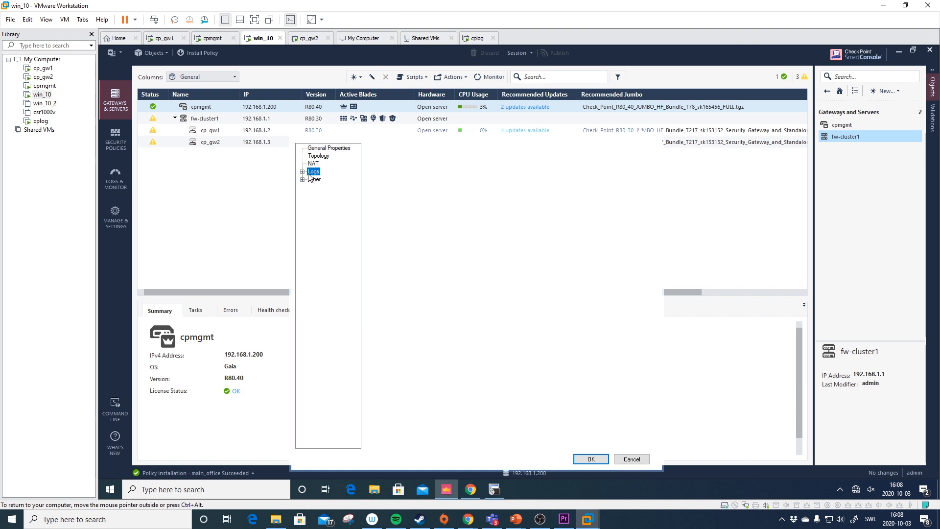
double_click(311, 172)
click(327, 179)
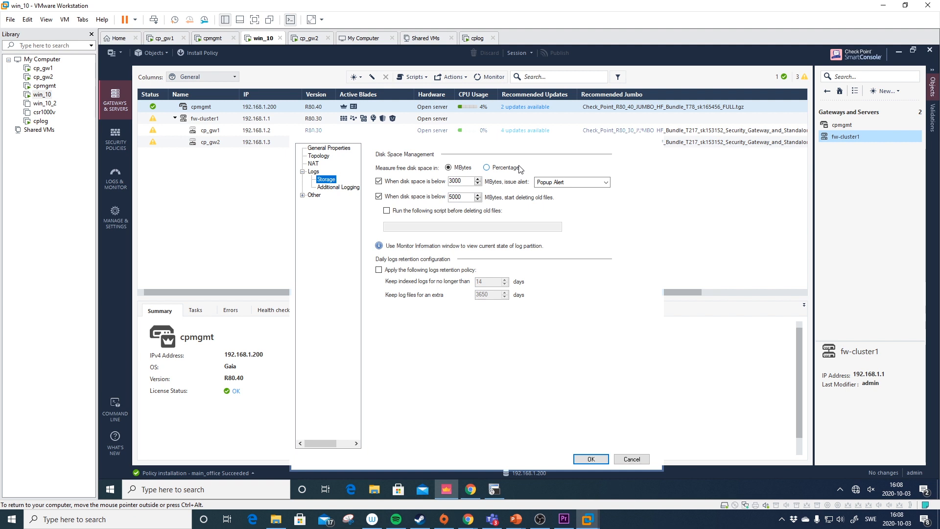
click(432, 273)
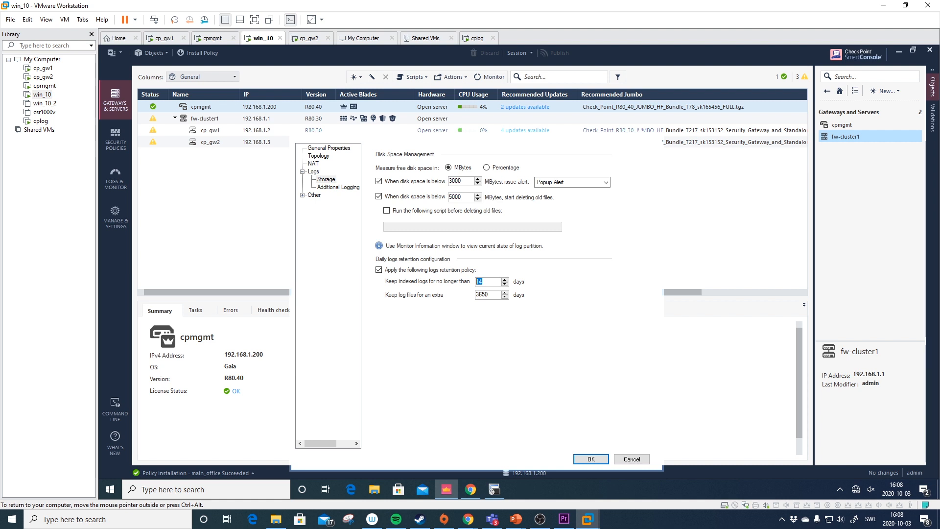
- Schedule a new log file every day at Midnight and save the host
click(345, 188)
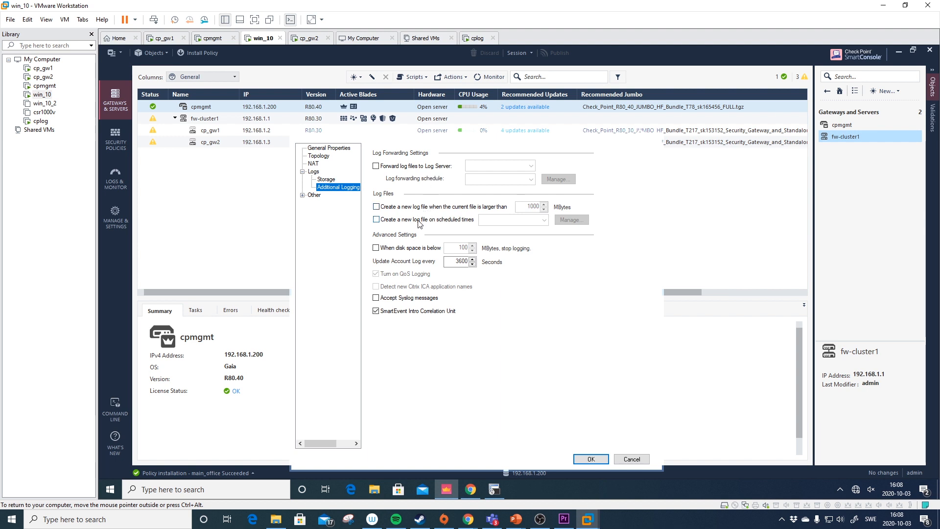
click(419, 224)
click(506, 220)
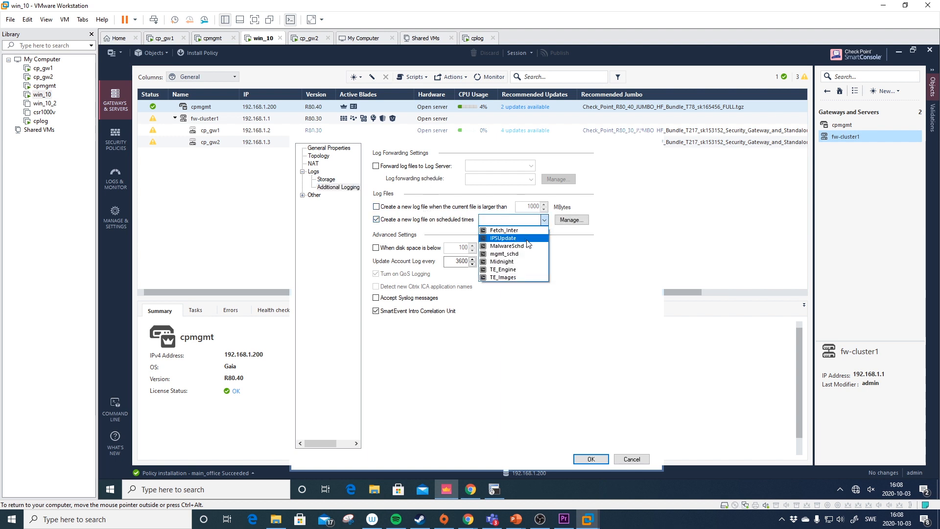
click(529, 262)
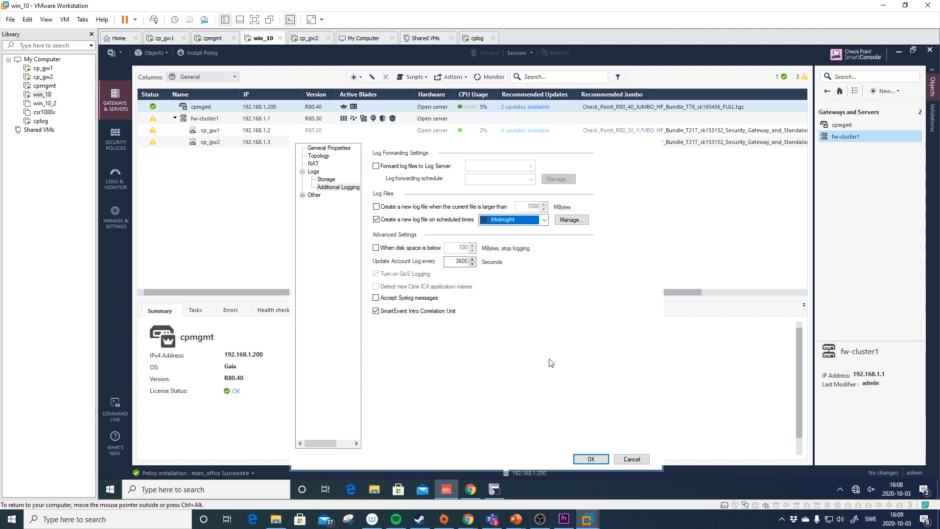
click(591, 459)
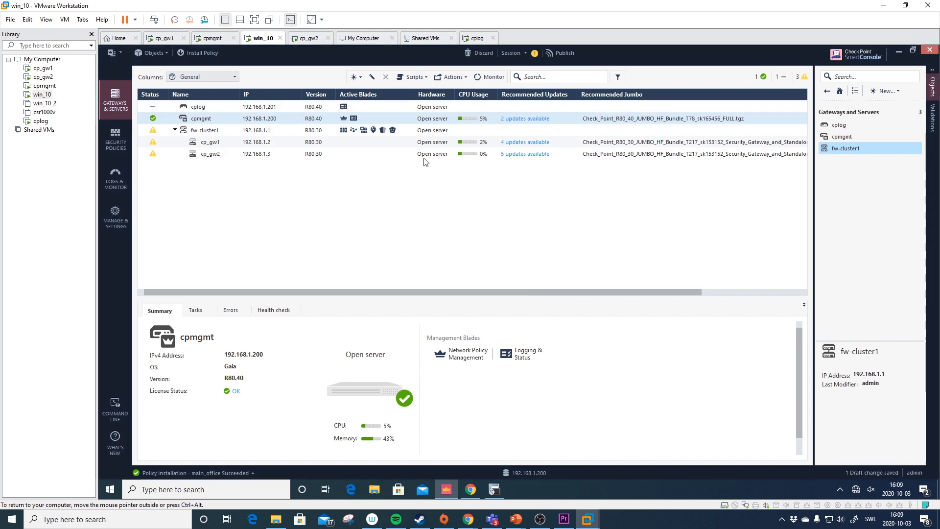
- Publish the session adding the cplog host to the management database
click(216, 107)
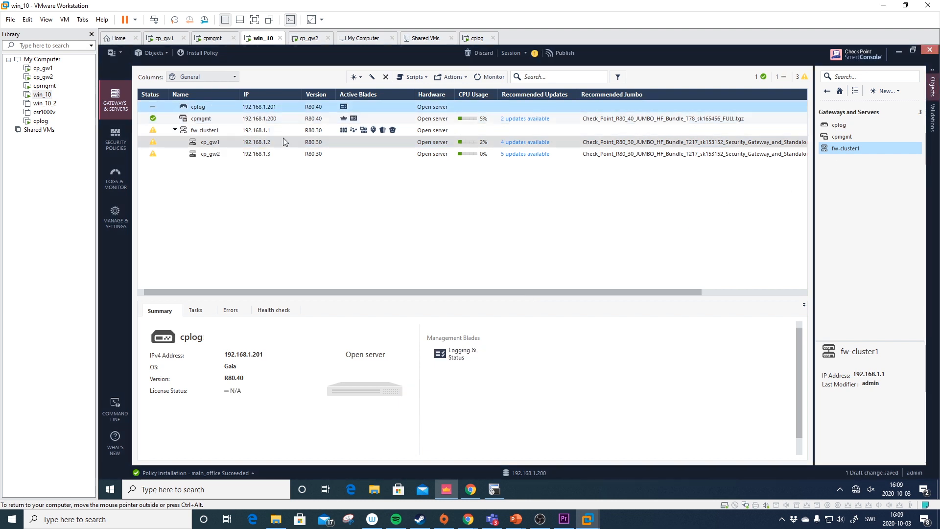
click(561, 53)
click(562, 332)
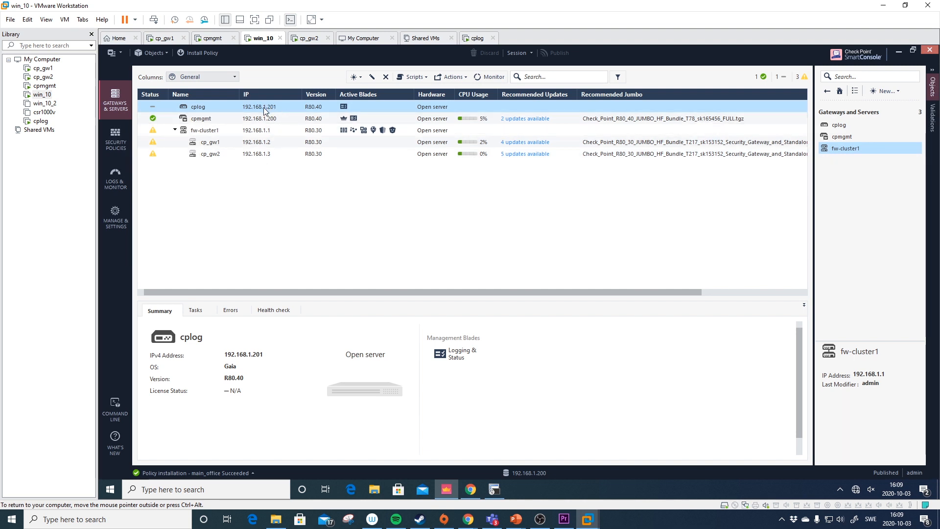
click(120, 53)
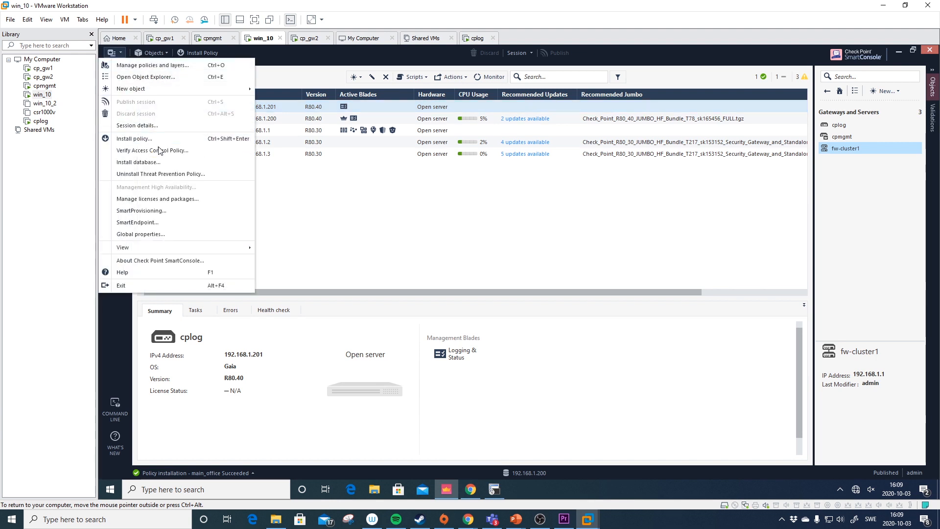
- Install the database on both cplog and cpmgmt
click(138, 163)
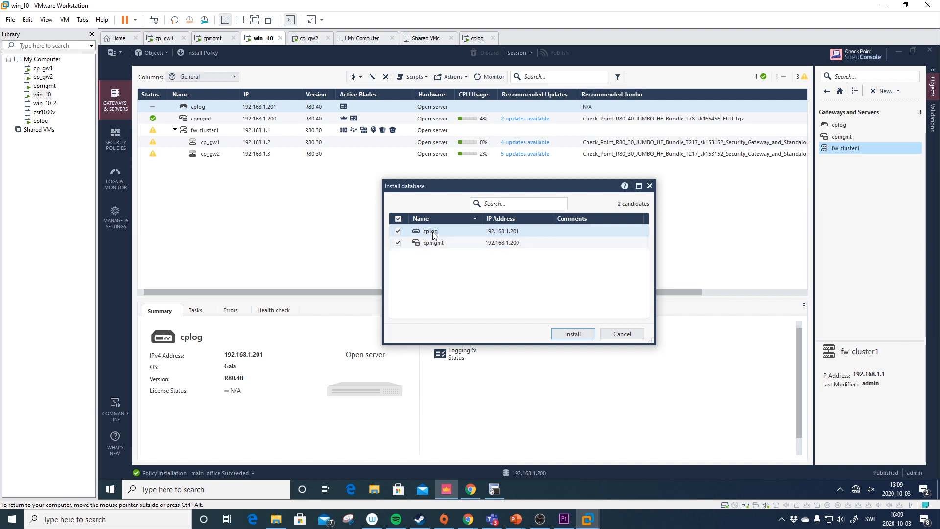
click(571, 333)
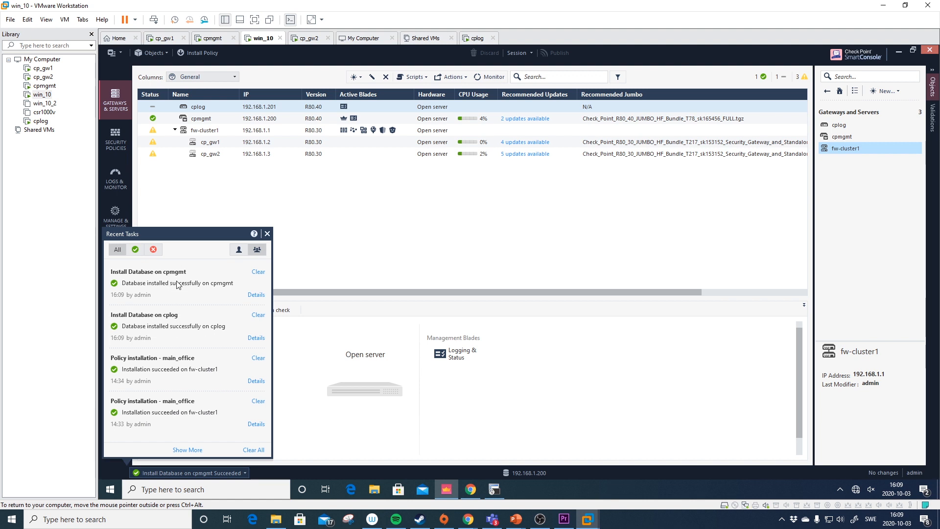
- Close the Recent Tasks list after confirming both database installs succeeded
click(267, 234)
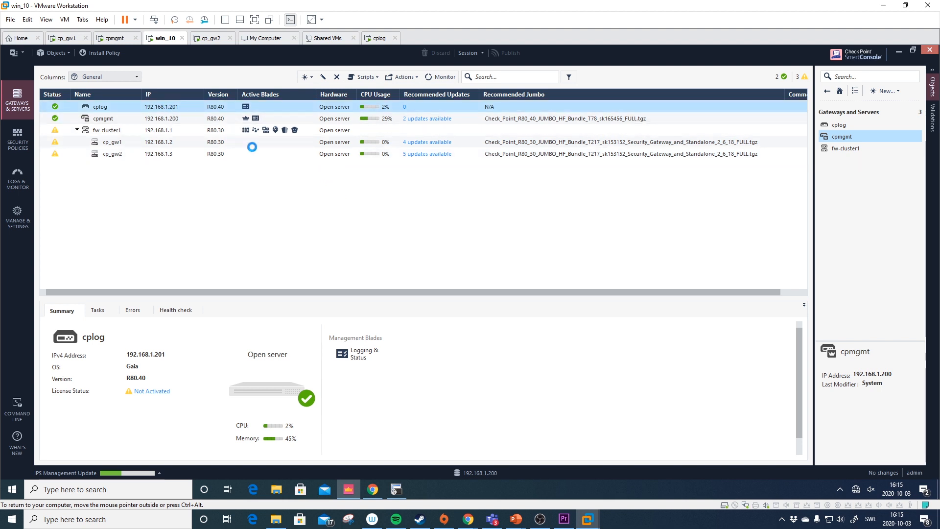
- Inspect cplog's Logs, Storage and Additional Logging pages, then cancel without changes
click(296, 135)
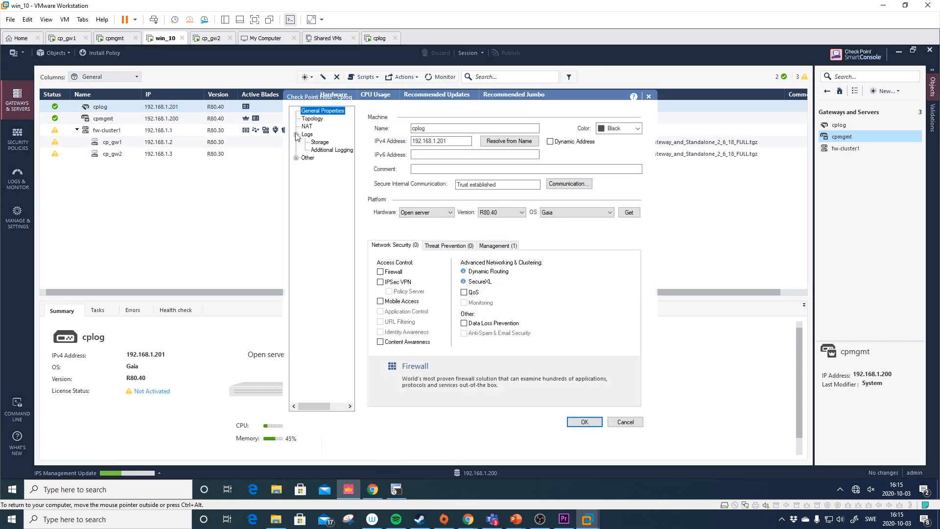
click(310, 136)
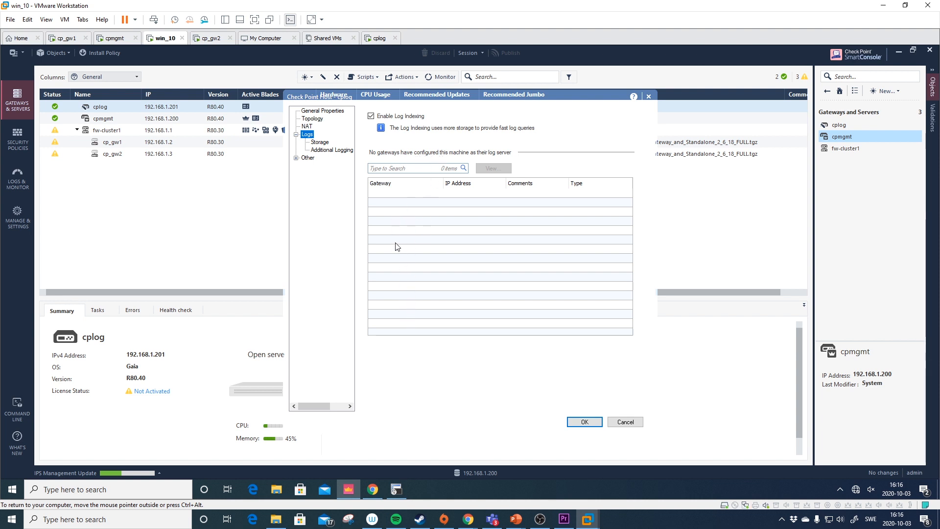
click(319, 142)
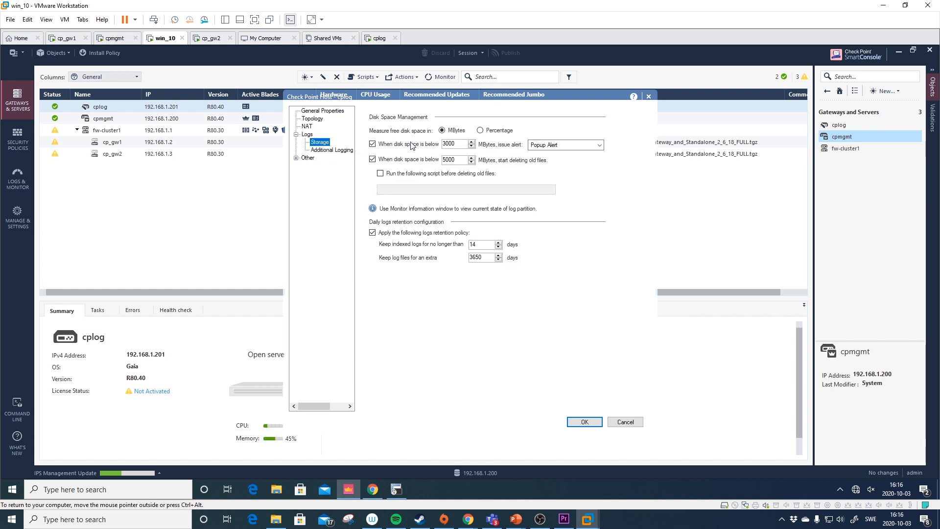
click(331, 150)
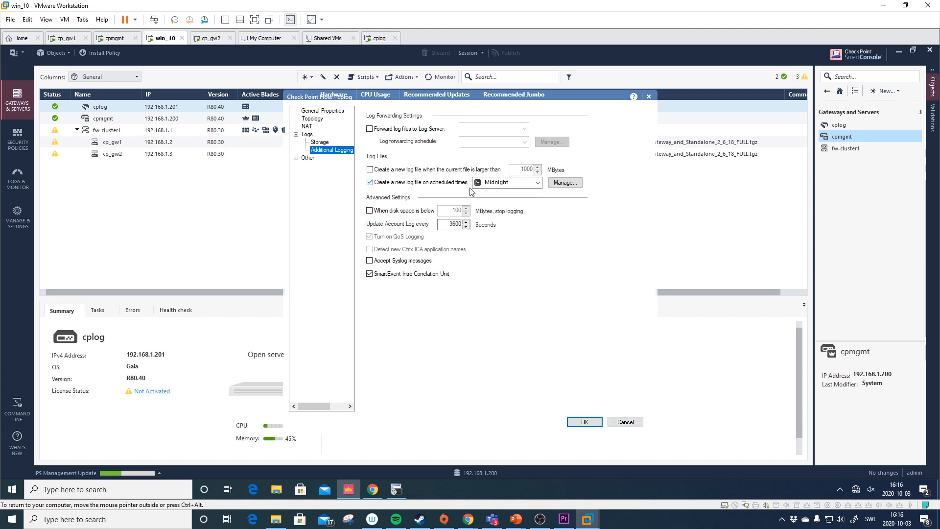
click(632, 422)
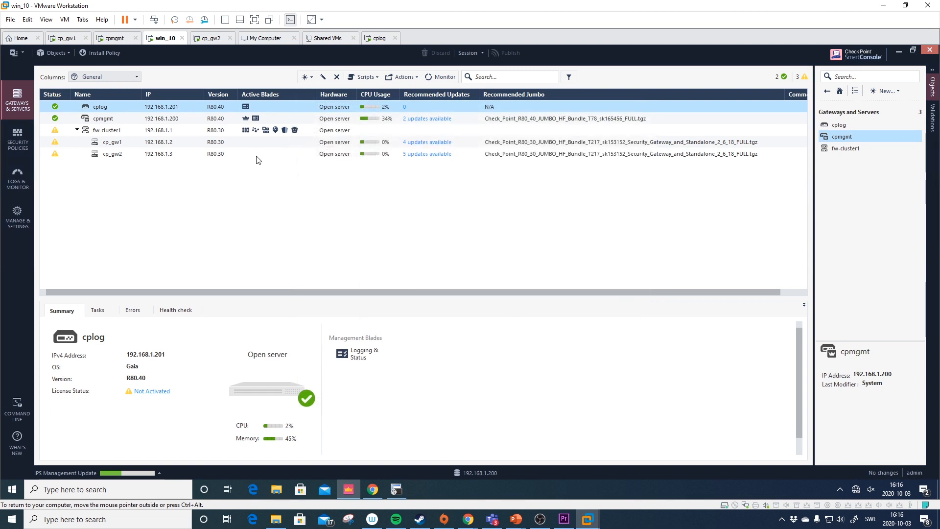
- Make cpmgmt forward its log files to cplog on the Midnight schedule
click(131, 119)
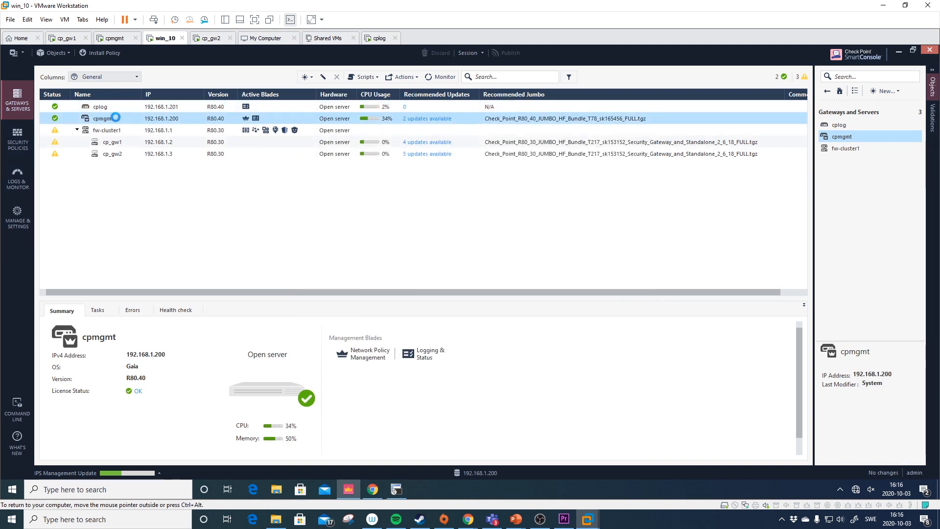
click(296, 134)
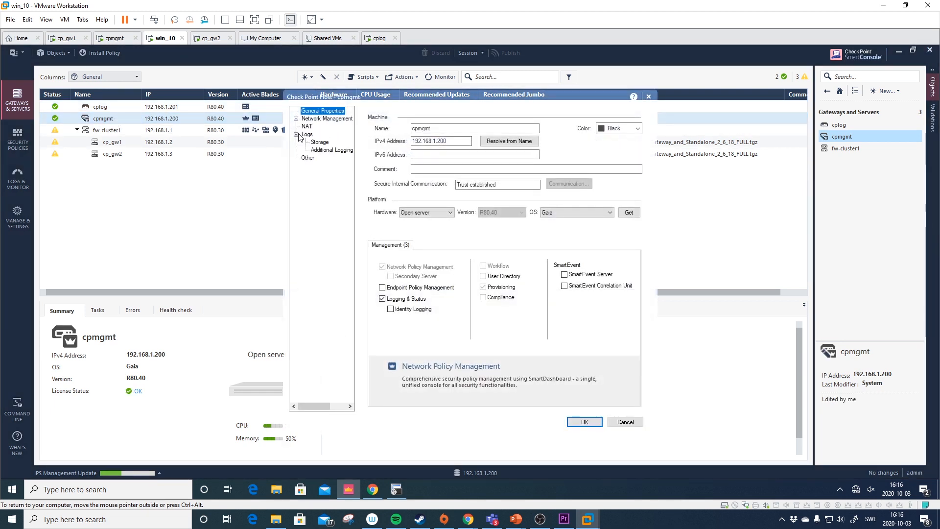
click(319, 143)
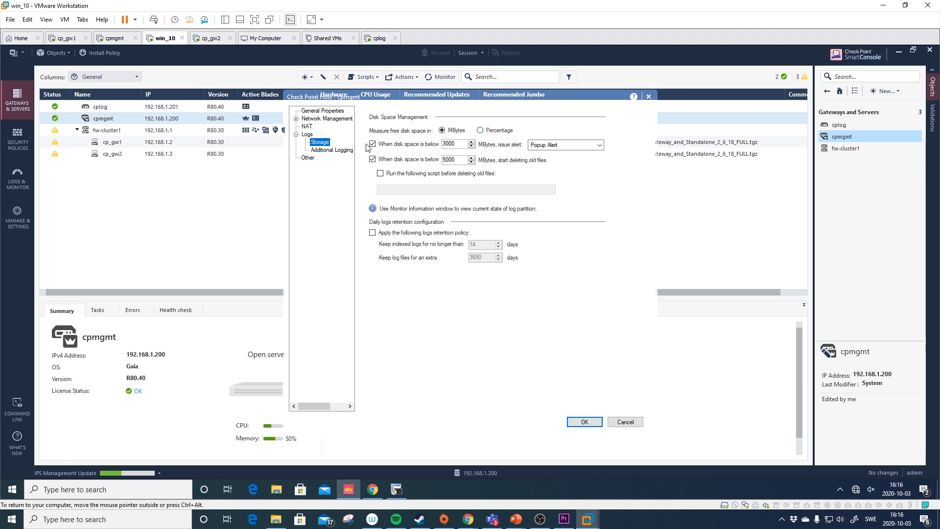
click(332, 150)
click(429, 129)
click(480, 129)
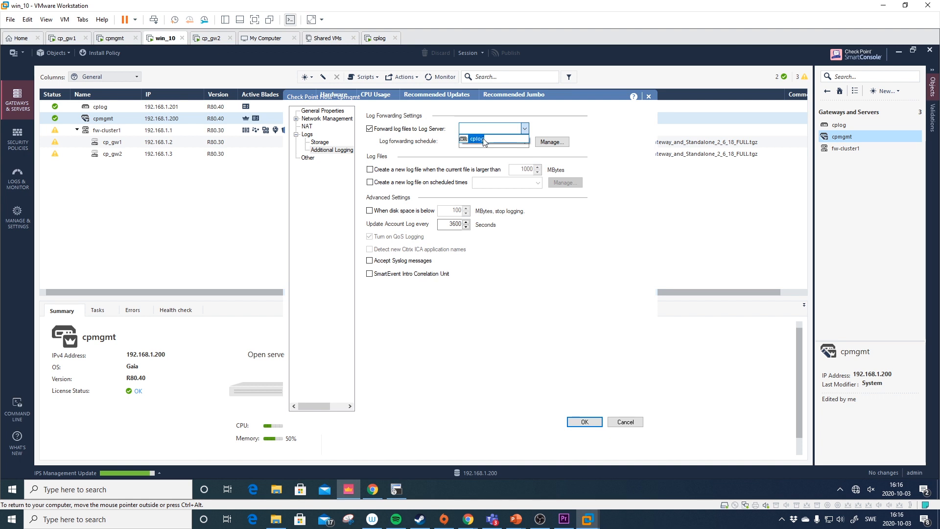
click(483, 139)
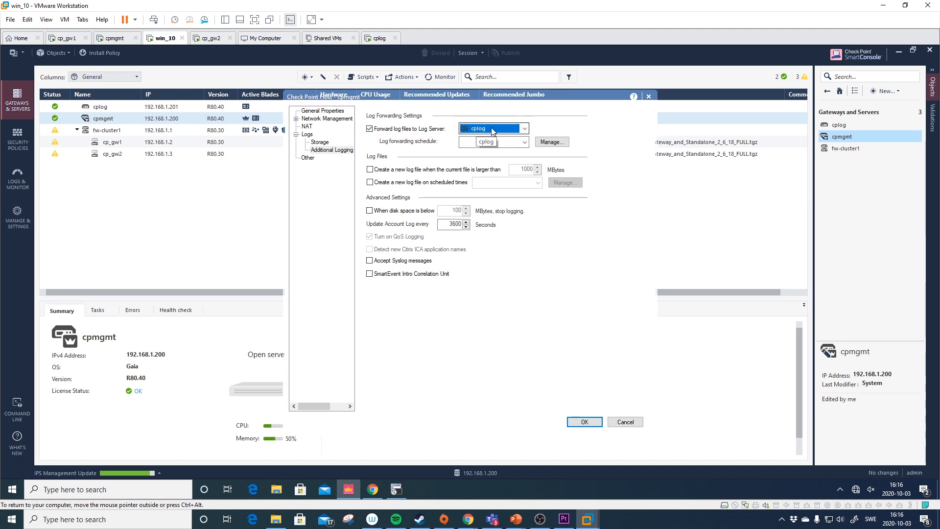
click(495, 142)
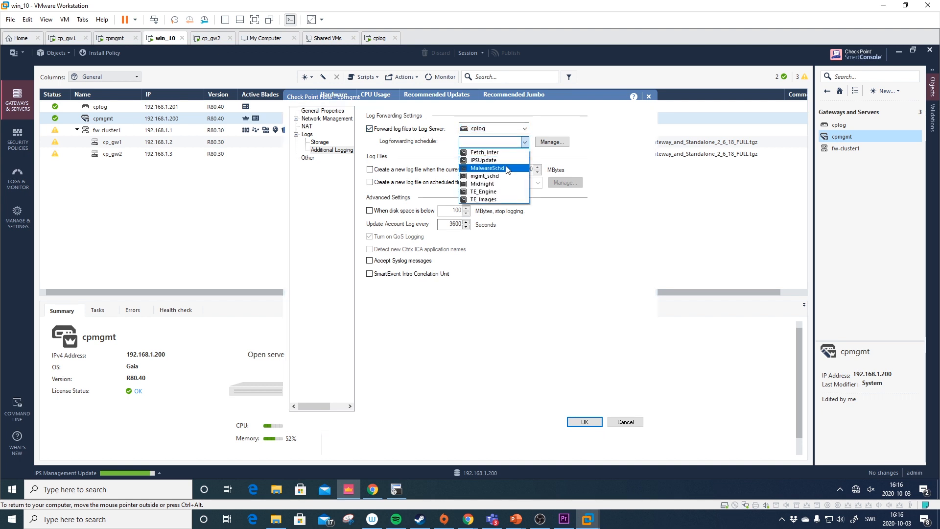
click(507, 184)
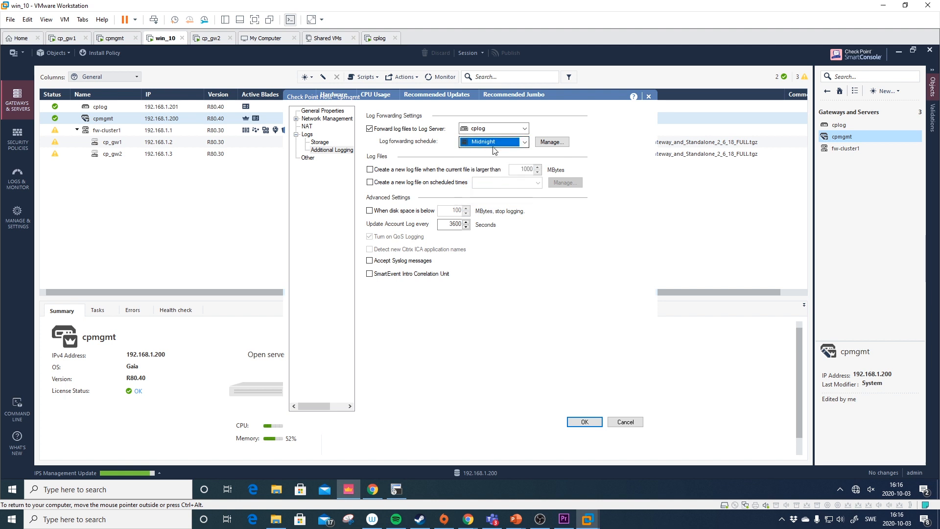
- Start new cpmgmt log files at Midnight, save, and publish the change
click(370, 182)
click(485, 184)
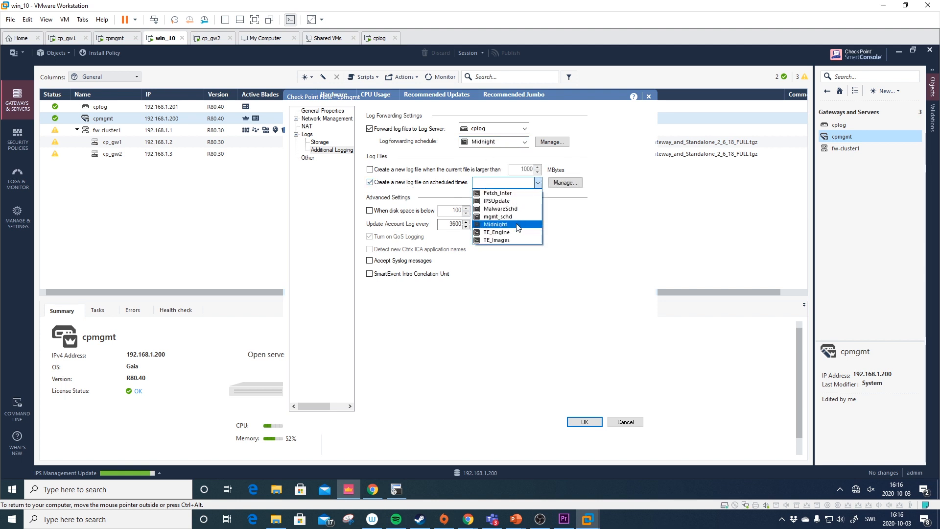
click(519, 226)
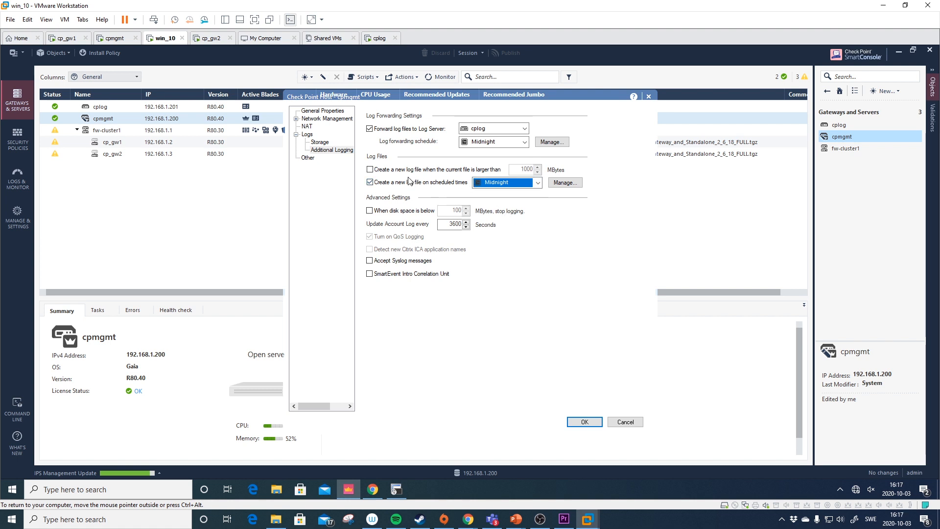
click(586, 421)
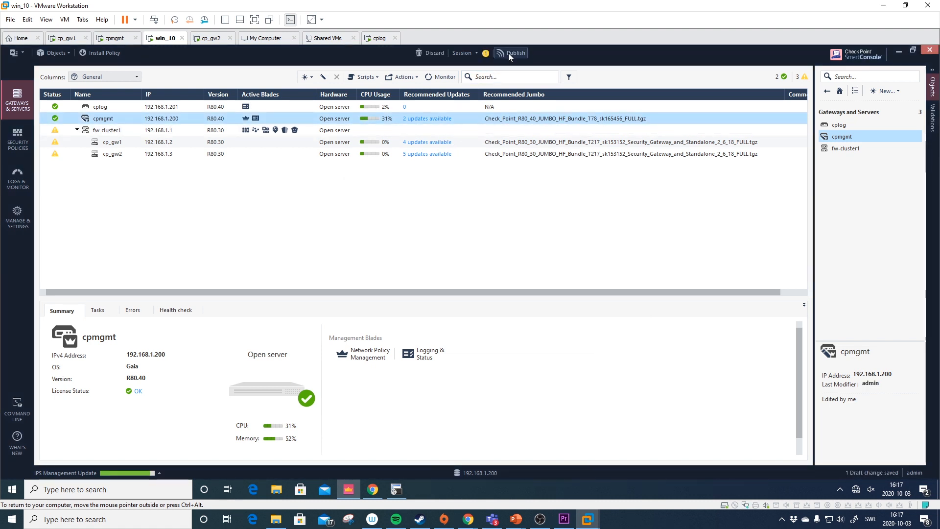
click(508, 53)
click(519, 329)
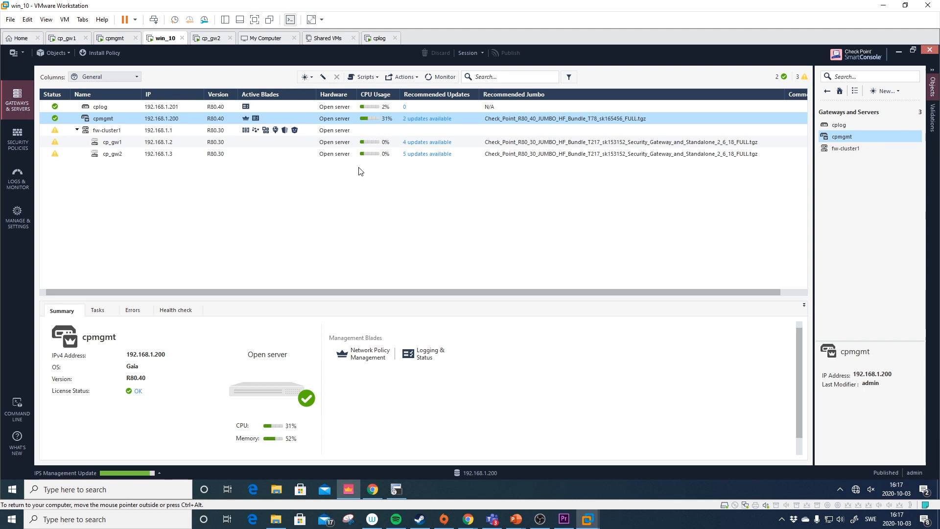
- Make fw-cluster1 send its logs to cplog, with cpmgmt as the backup log server
double_click(104, 133)
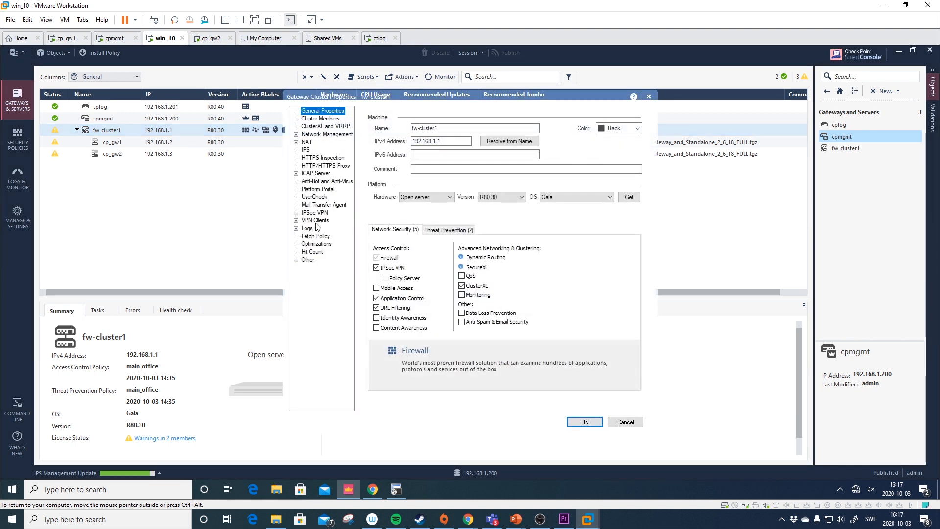
click(308, 229)
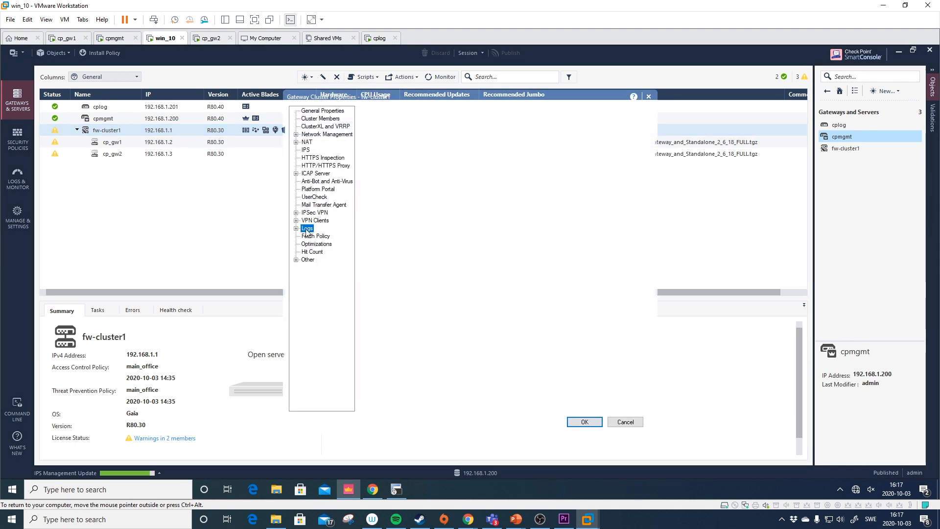
click(412, 153)
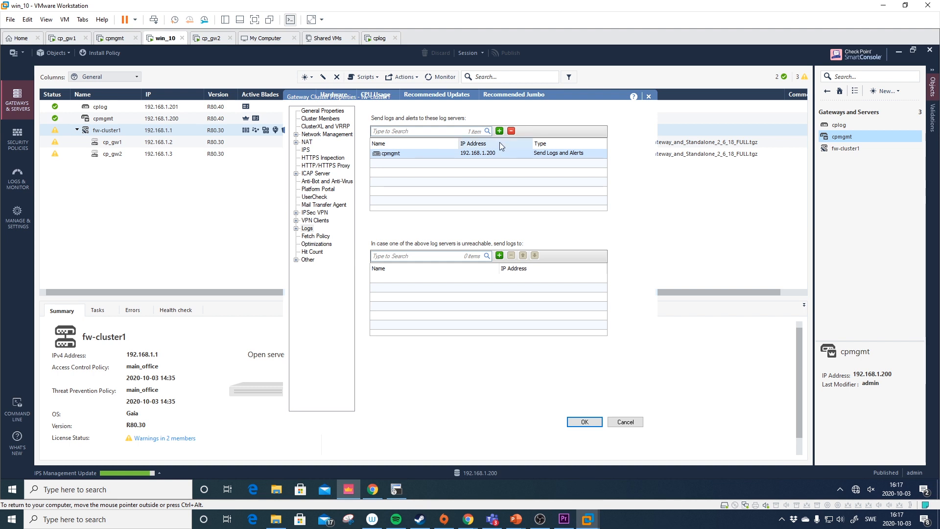
click(511, 130)
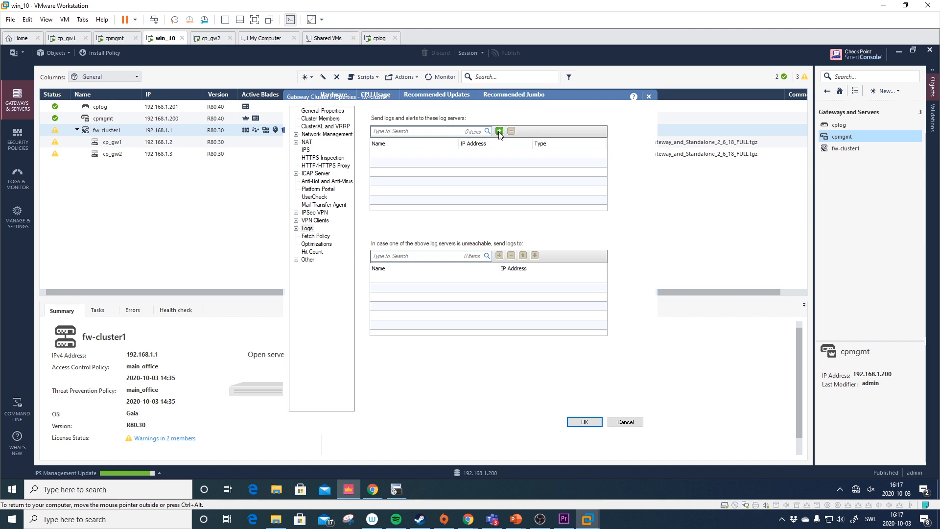
click(500, 131)
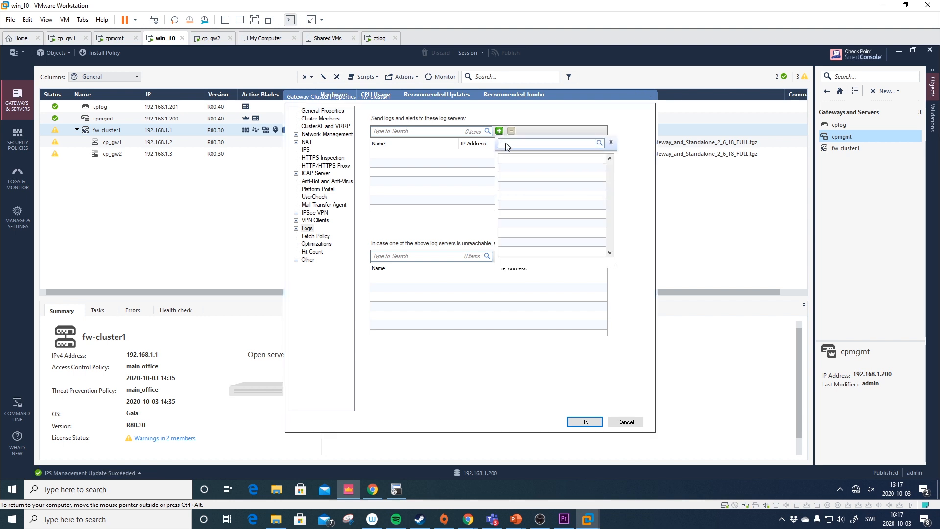
click(523, 170)
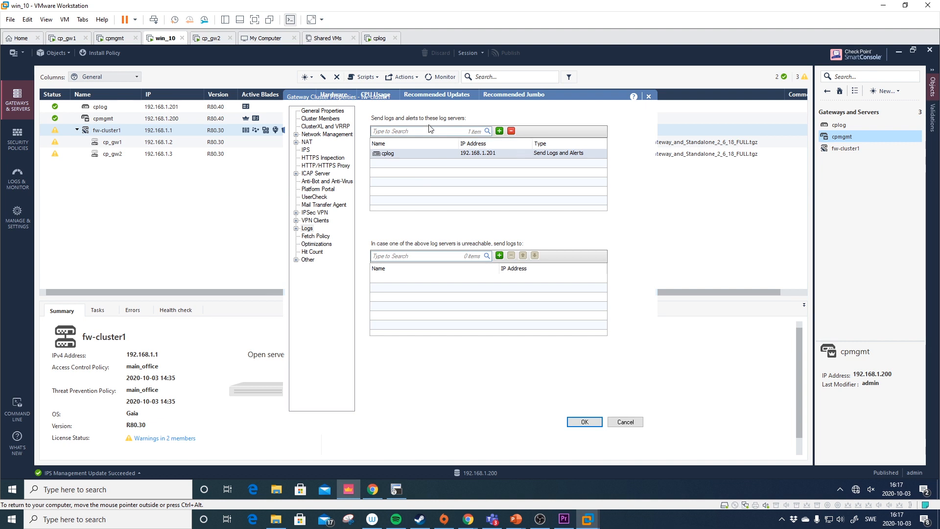
click(500, 256)
click(521, 276)
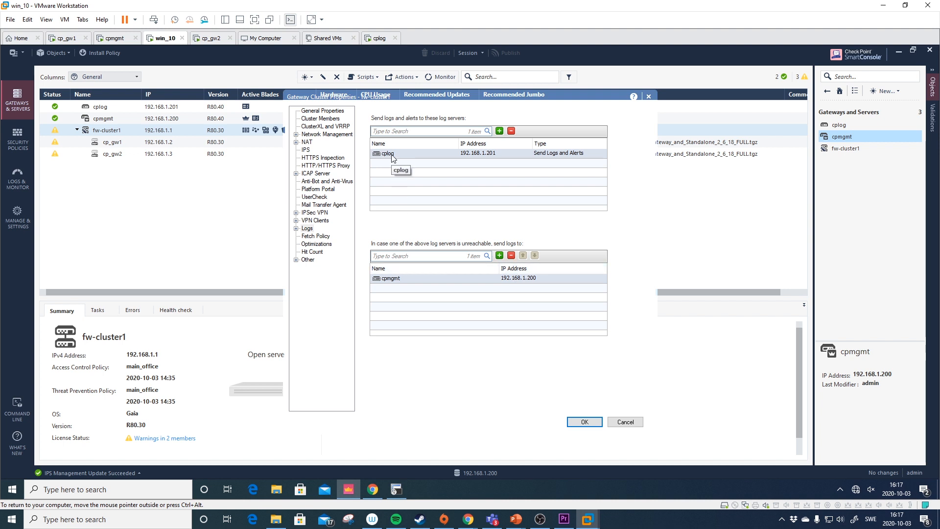
- Forward fw-cluster1's log files to cplog instead of cpmgmt, and save the cluster settings
double_click(306, 229)
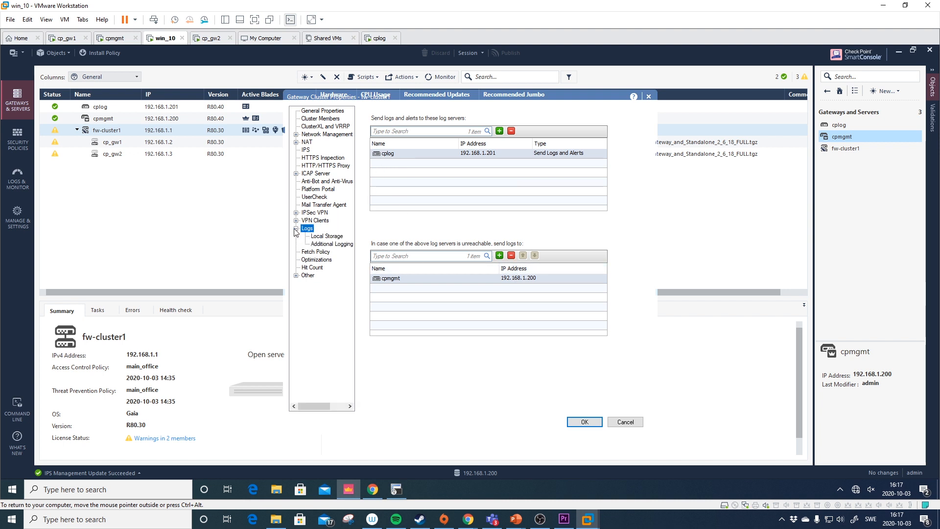
click(324, 237)
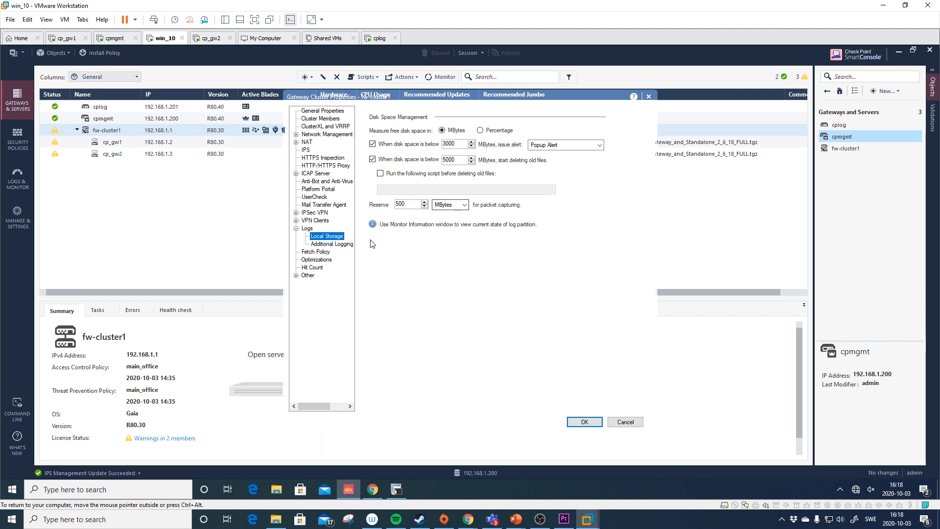
click(332, 243)
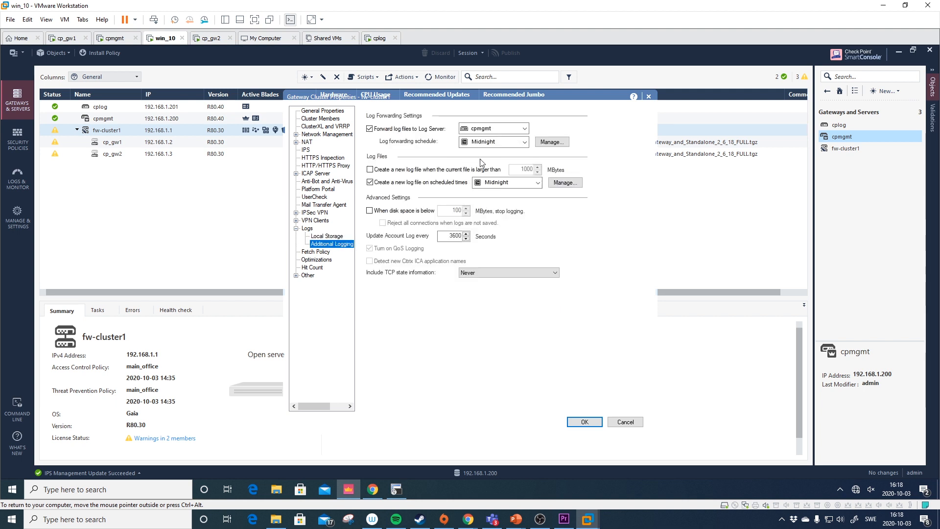
click(490, 128)
click(484, 141)
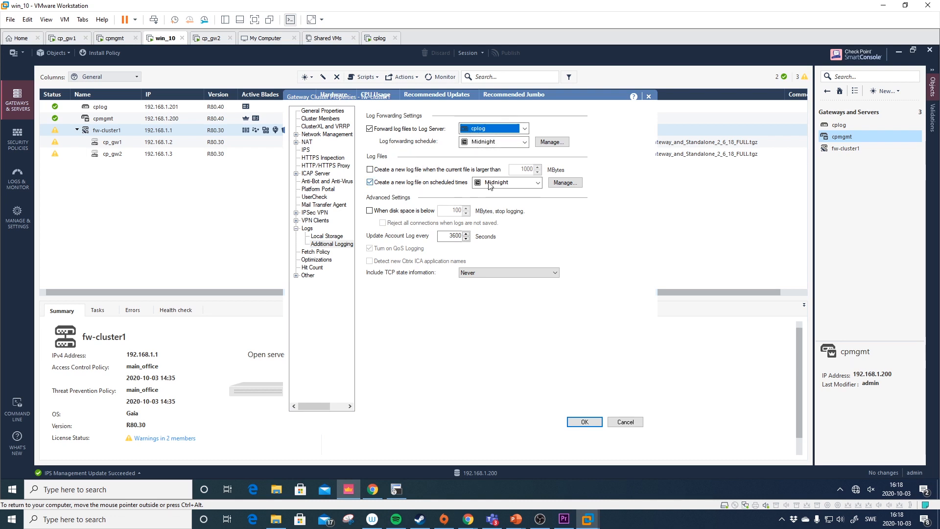
click(586, 422)
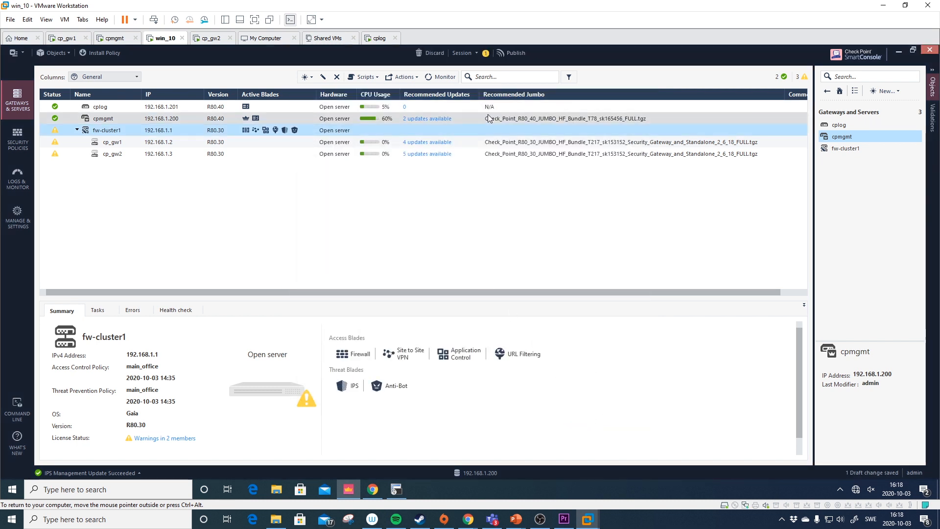
- Publish the session changes, install the main_office policy, and close the installation details
click(511, 53)
click(518, 332)
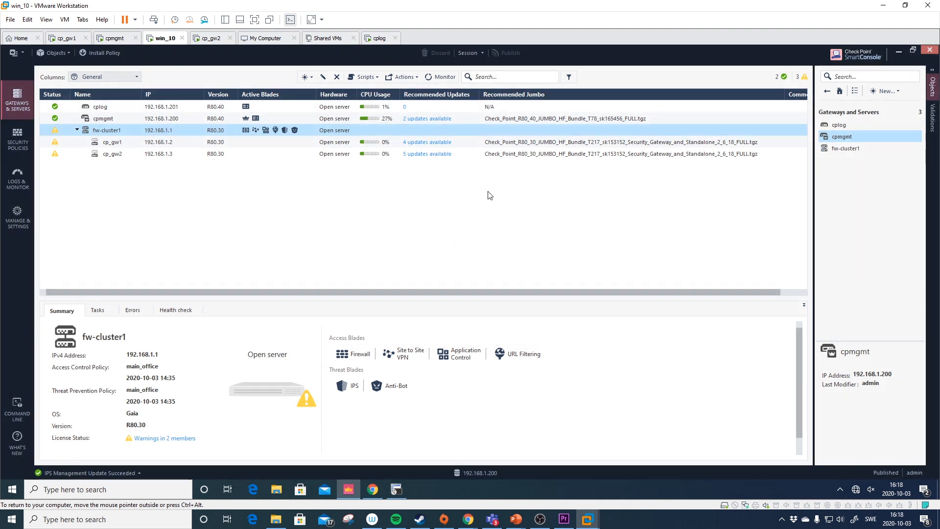
click(117, 55)
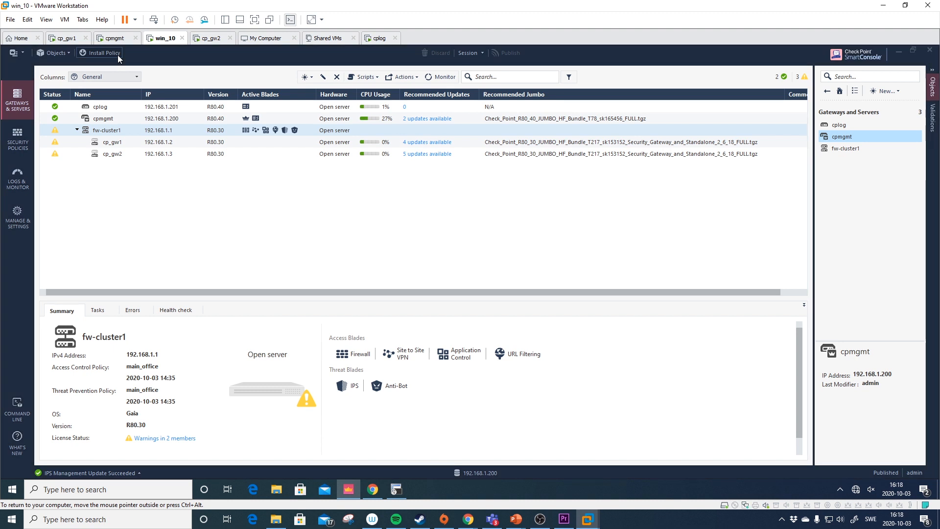
click(631, 401)
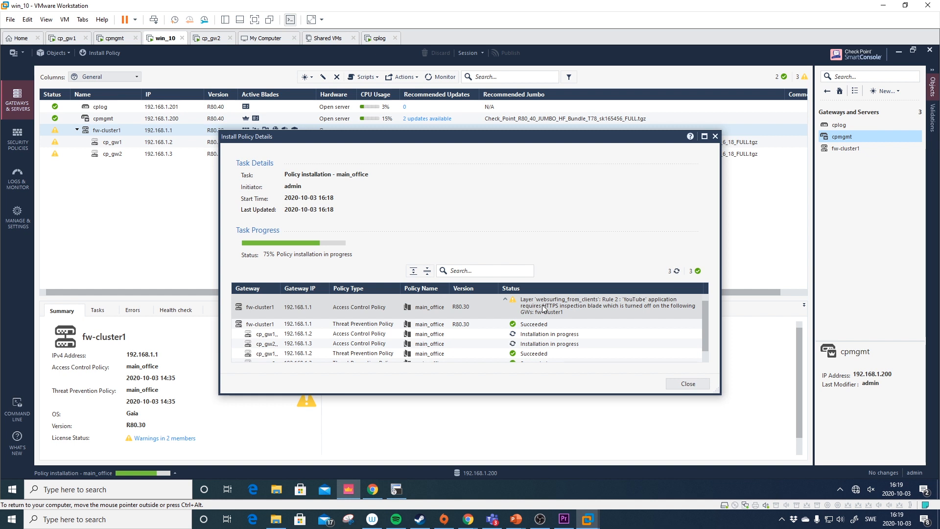
click(505, 301)
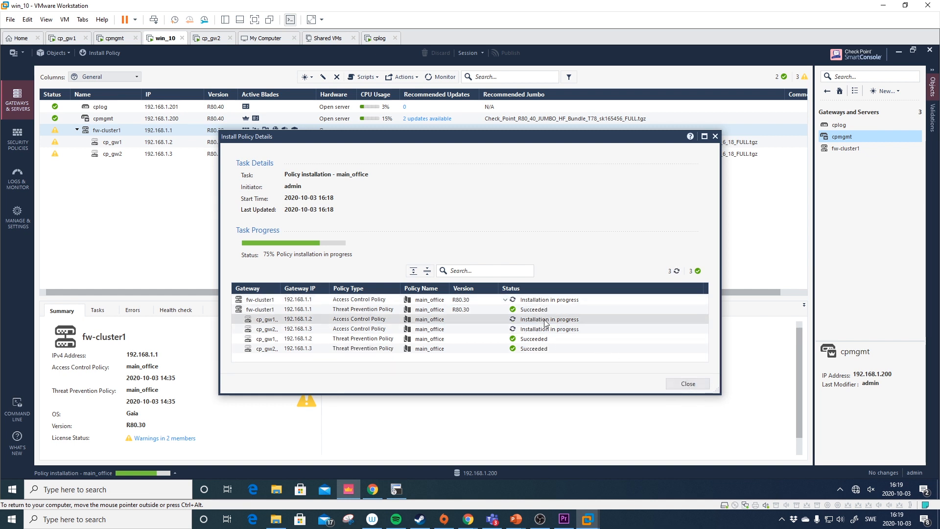
click(695, 387)
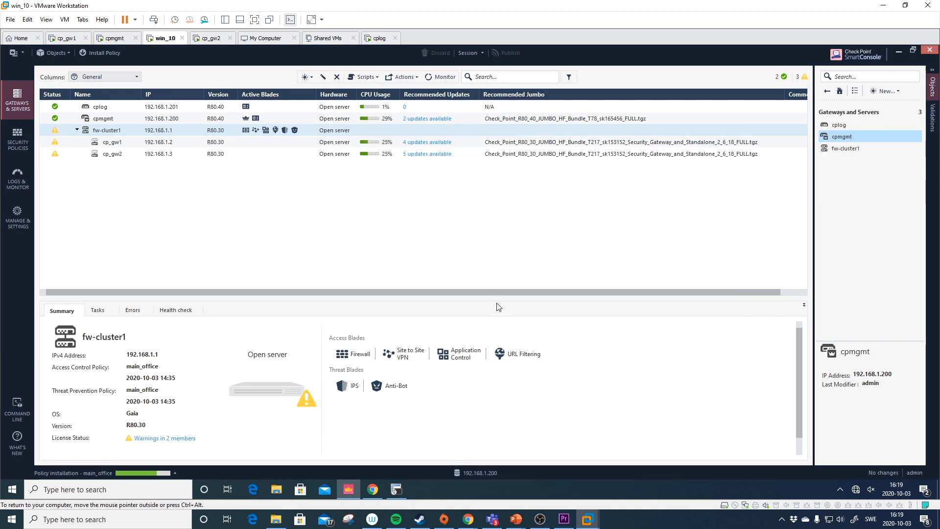
- Check that cplog has the Logging & Status blade enabled, closing its properties unchanged
click(105, 107)
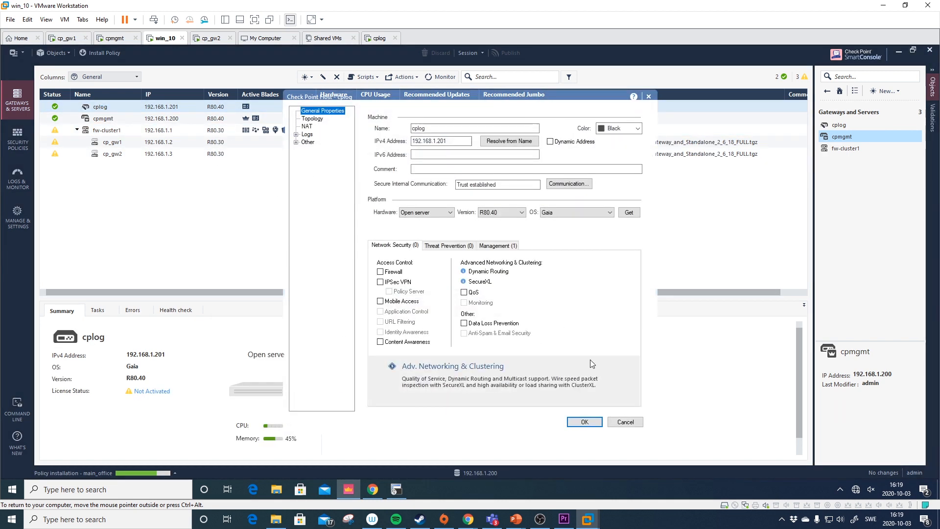
click(495, 244)
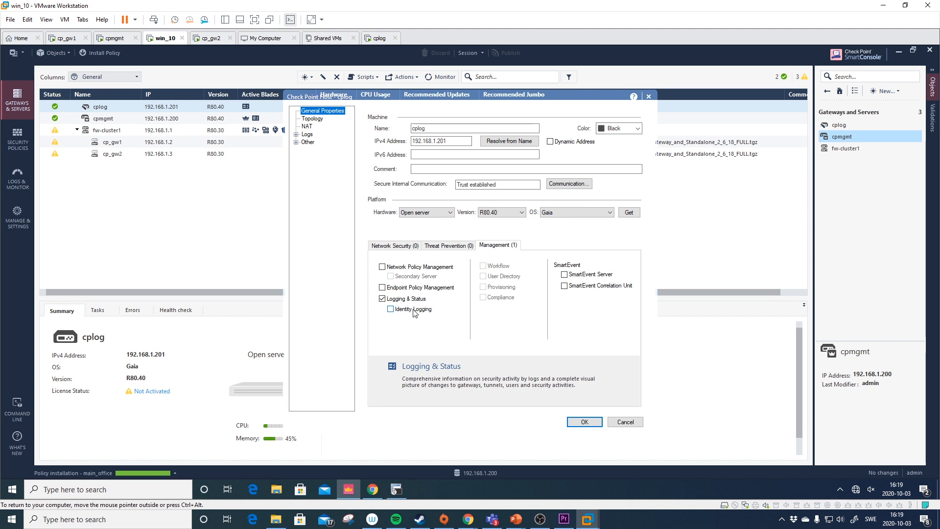
click(625, 423)
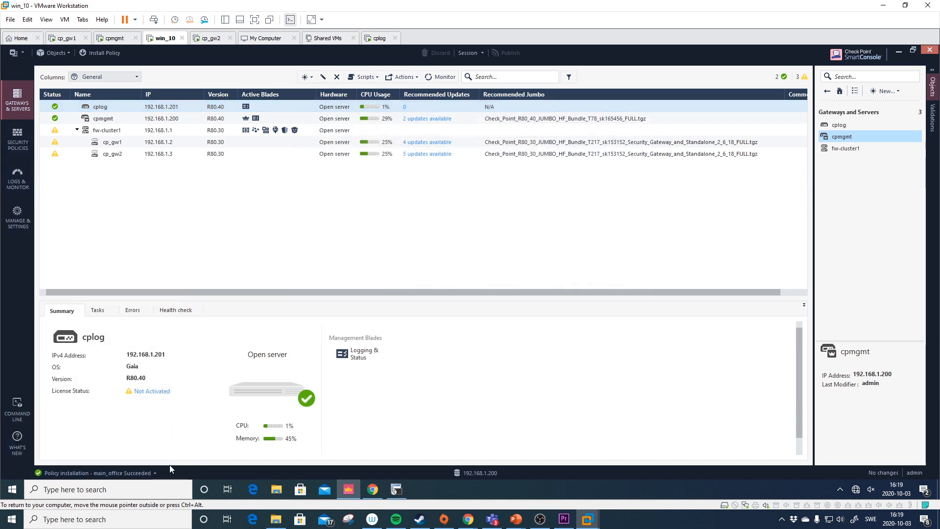
click(14, 52)
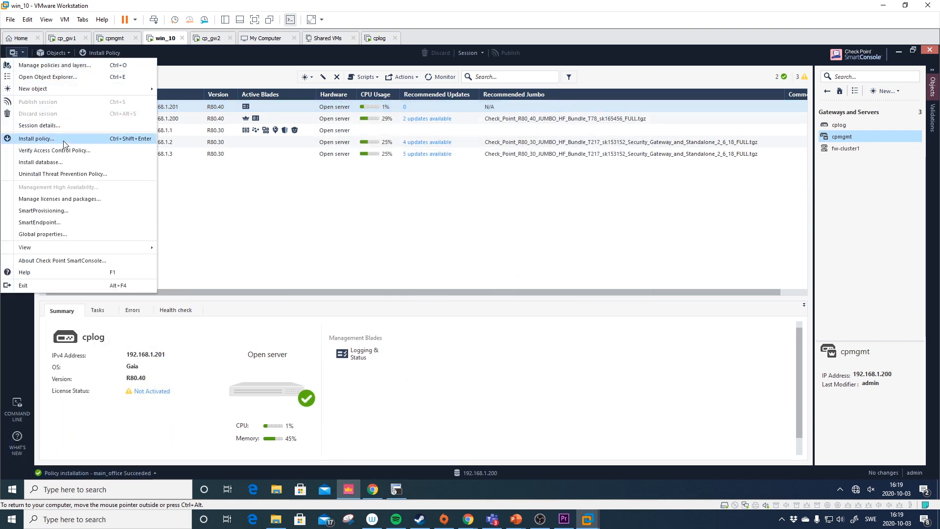
- Install the database on both cplog and cpmgmt
click(66, 161)
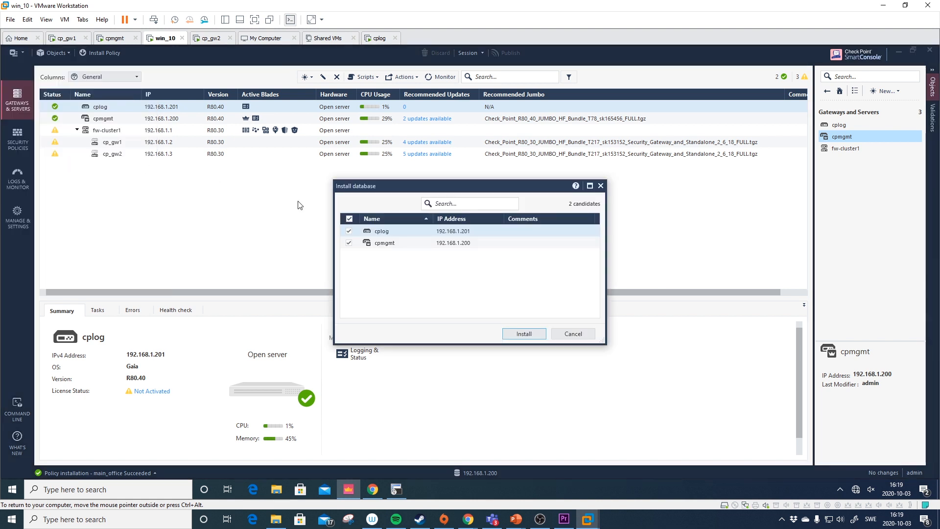
click(523, 334)
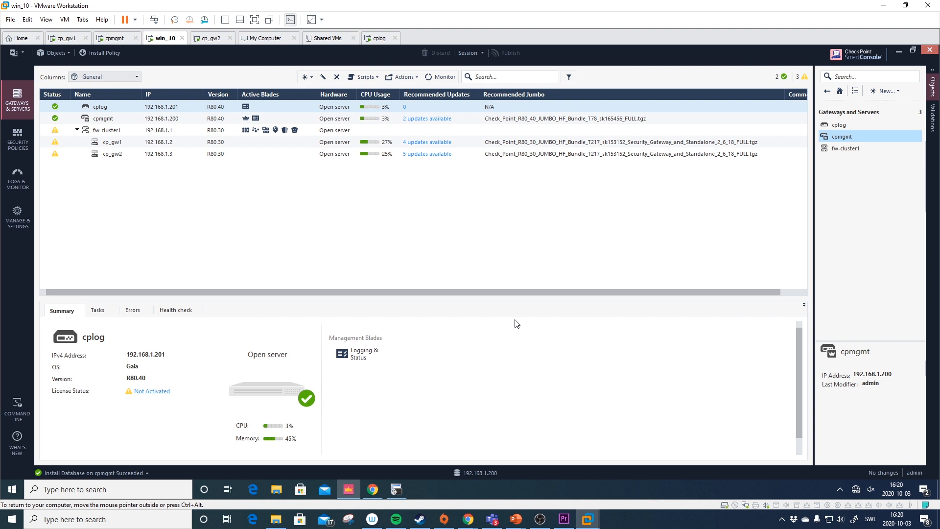
click(396, 489)
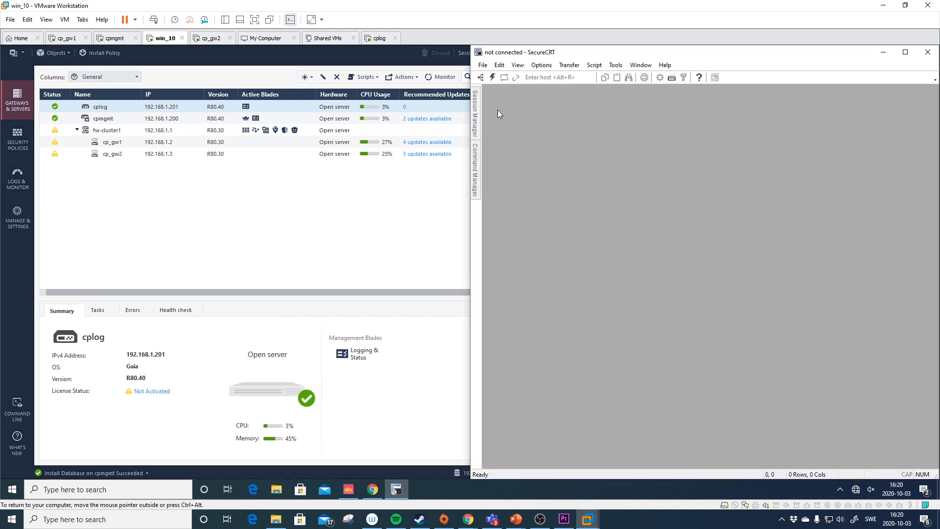
- Rerun the search in SmartConsole's Logs view, which shows cpmgmt log-switch records for 2020-10-03
click(424, 134)
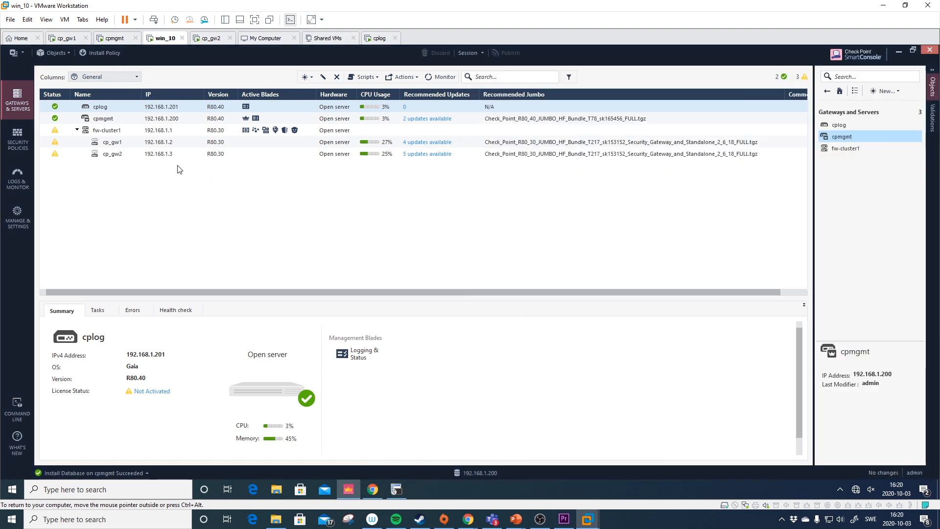
click(20, 177)
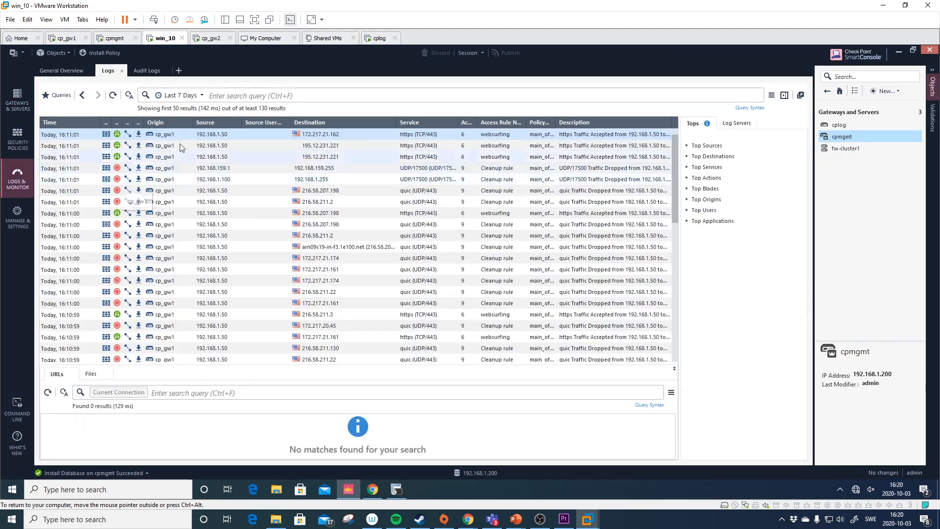
click(243, 97)
key(Return)
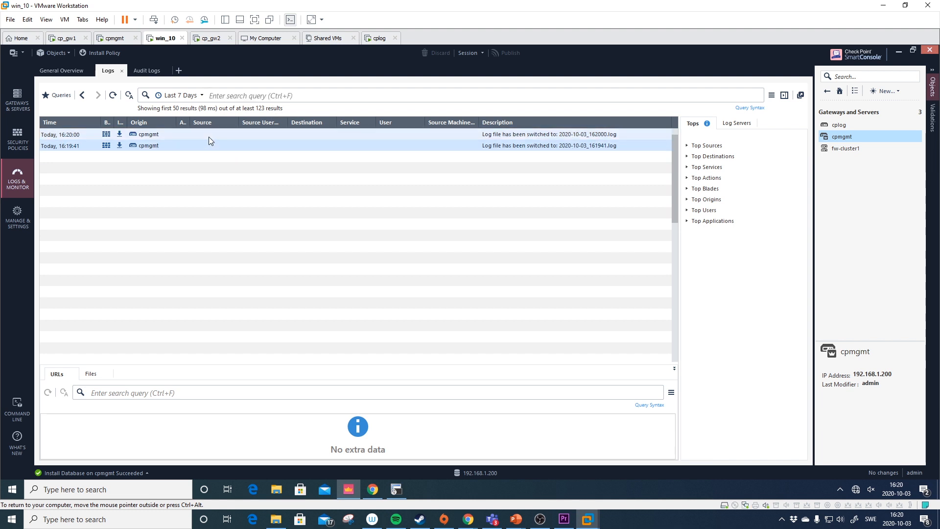
click(230, 95)
key(Return)
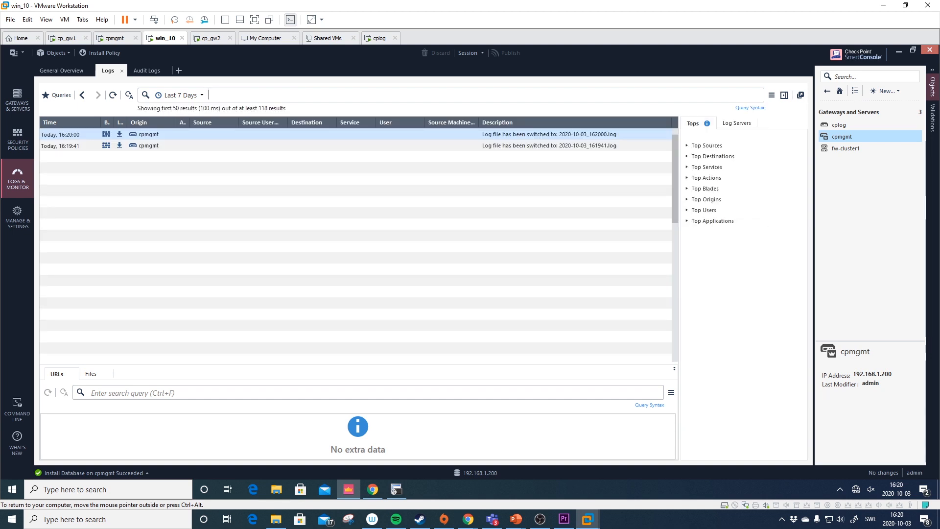
- Add cplog to the queried log servers and refresh the log search
click(736, 123)
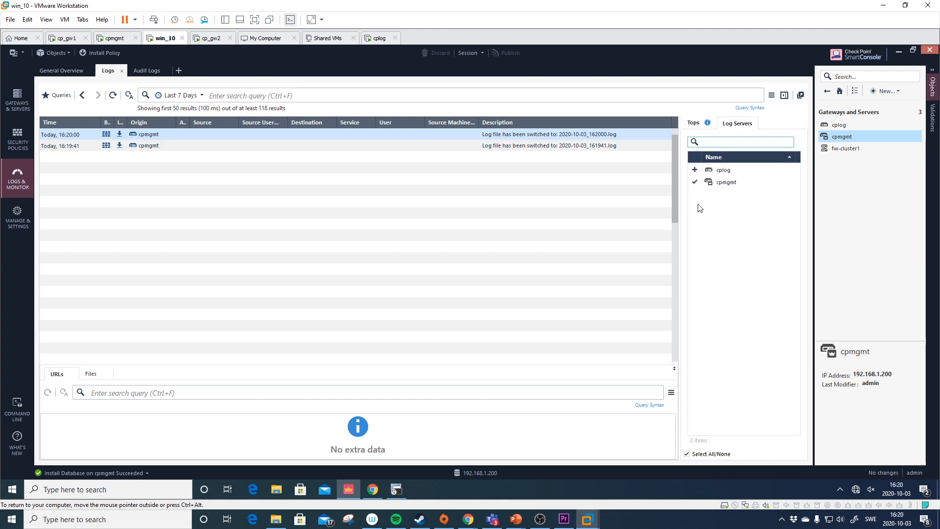
click(695, 170)
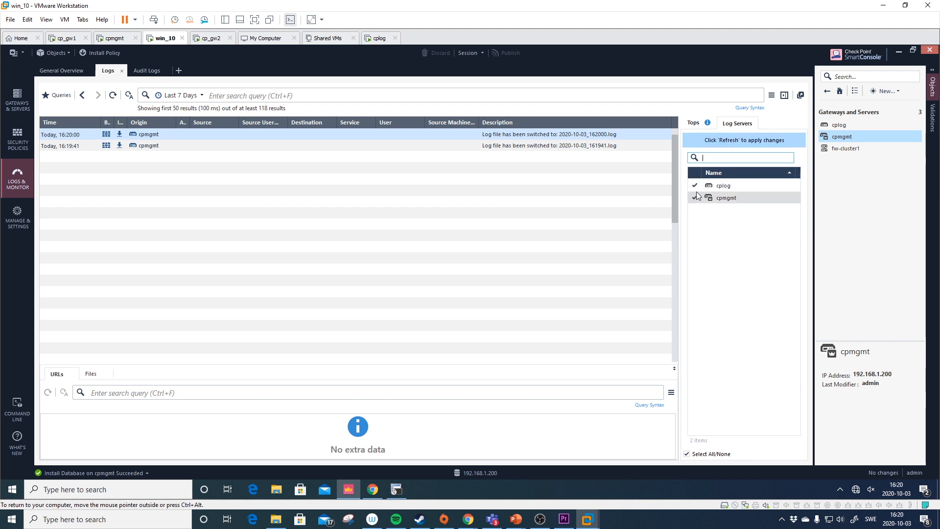
click(694, 185)
click(292, 96)
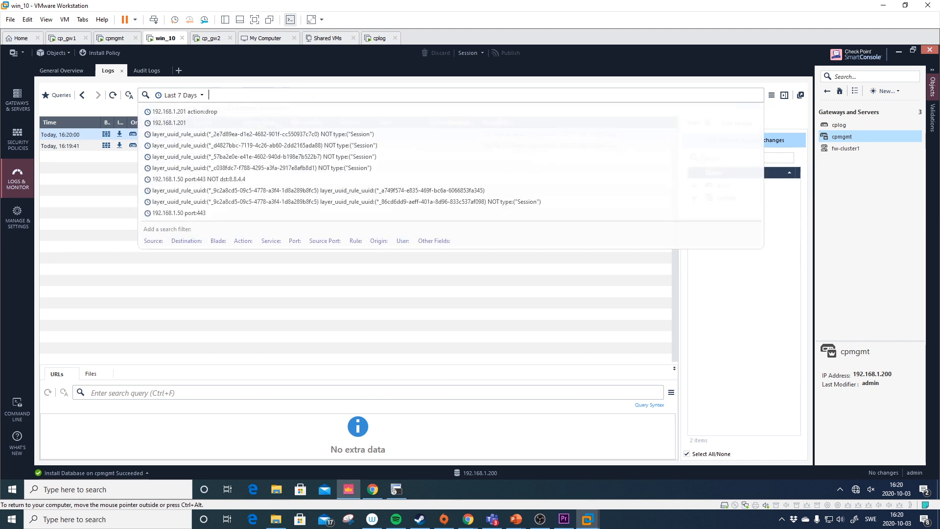
key(Return)
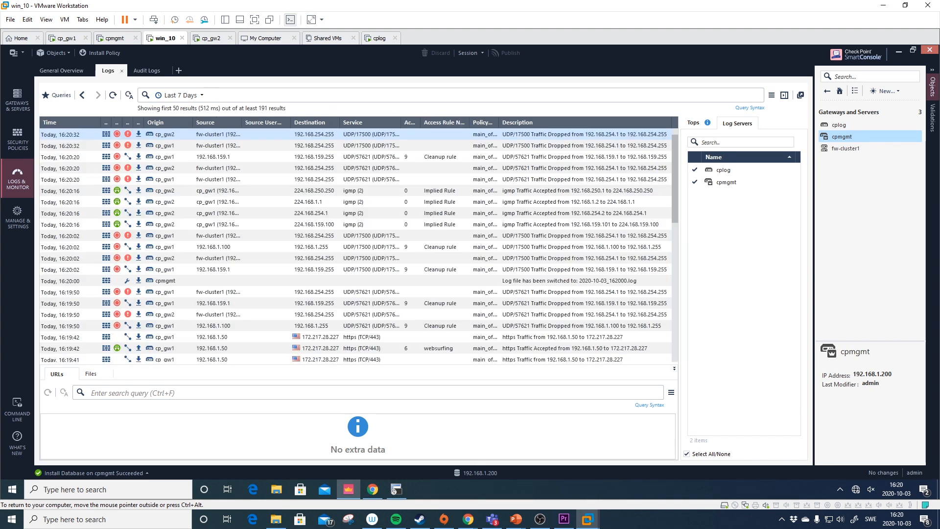
- Toggle cplog out and back in, refreshing each time, so cp_gw1 and cp_gw2 logs appear
click(694, 170)
click(320, 95)
key(Return)
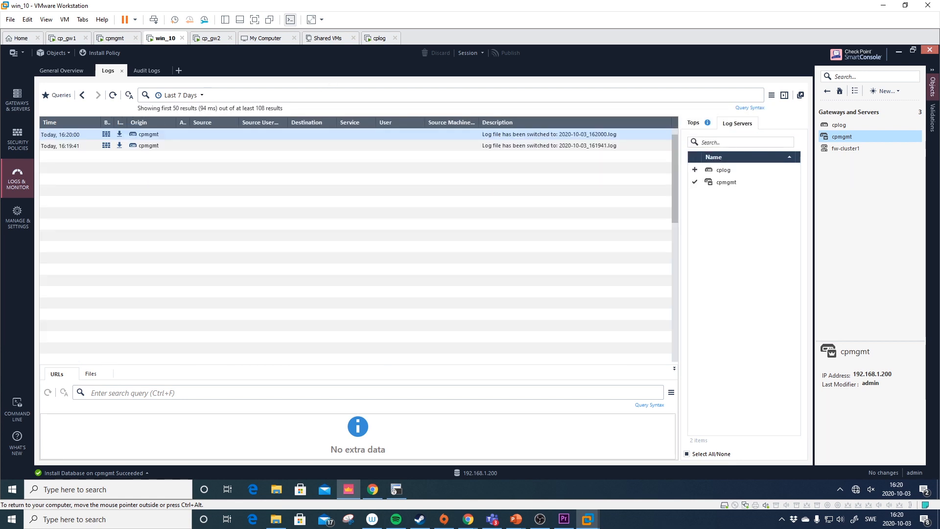
click(695, 170)
click(451, 95)
key(Return)
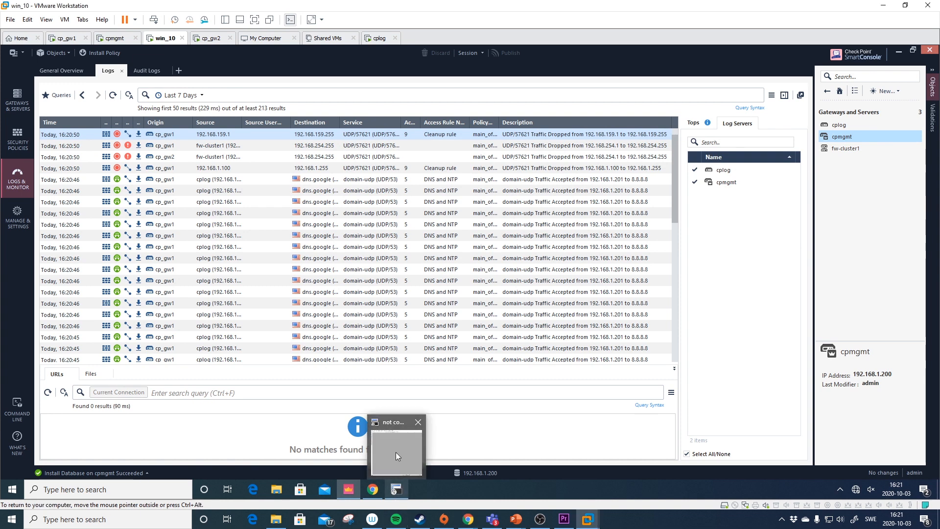
- Open an SSH session to cplog, log in, and enter expert mode
click(396, 448)
click(480, 77)
double_click(530, 150)
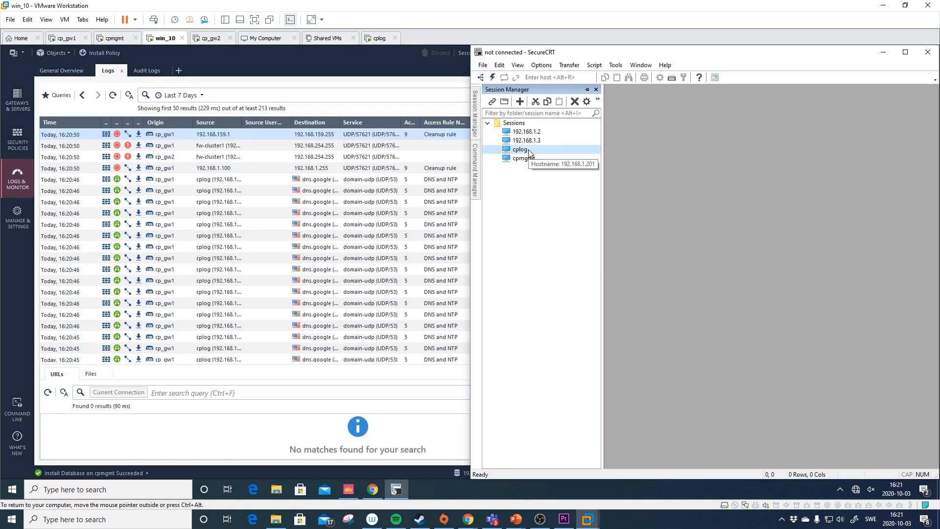
text(admin)
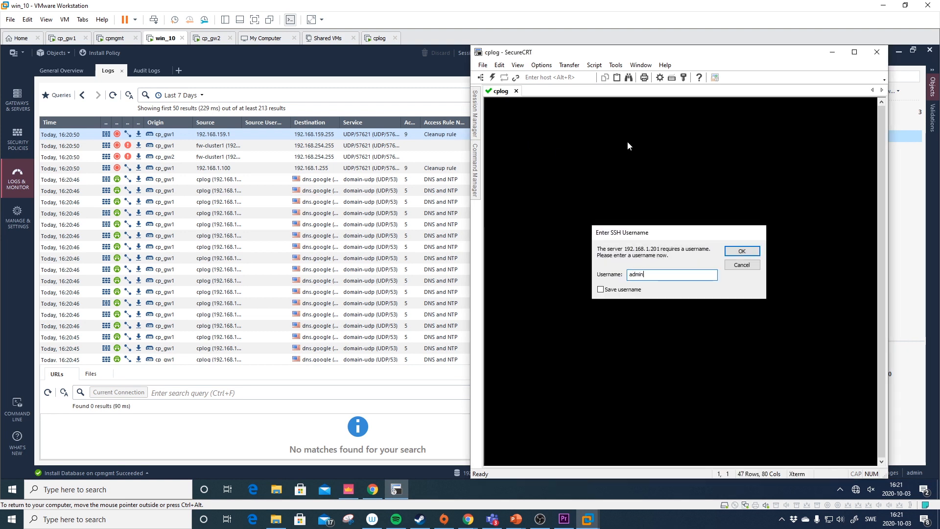
key(Return)
text(******)
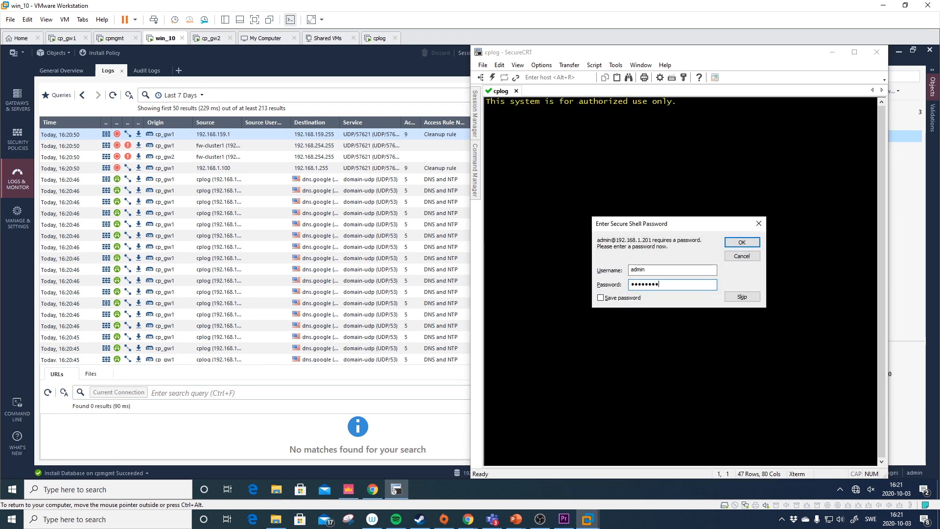
key(Return)
key(Return)
key(Return)
key(Return)
text(expert)
key(Return)
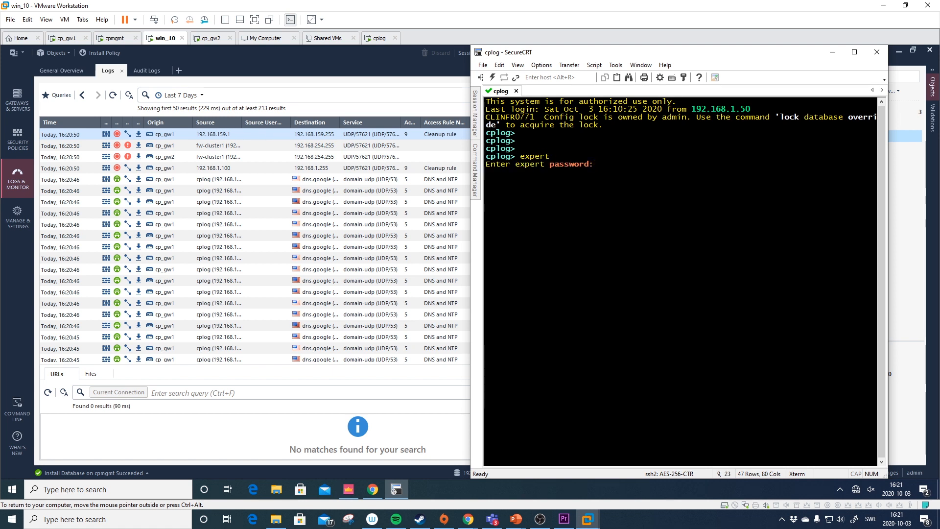
key(Return)
key(Return)
key(Return)
key(Return)
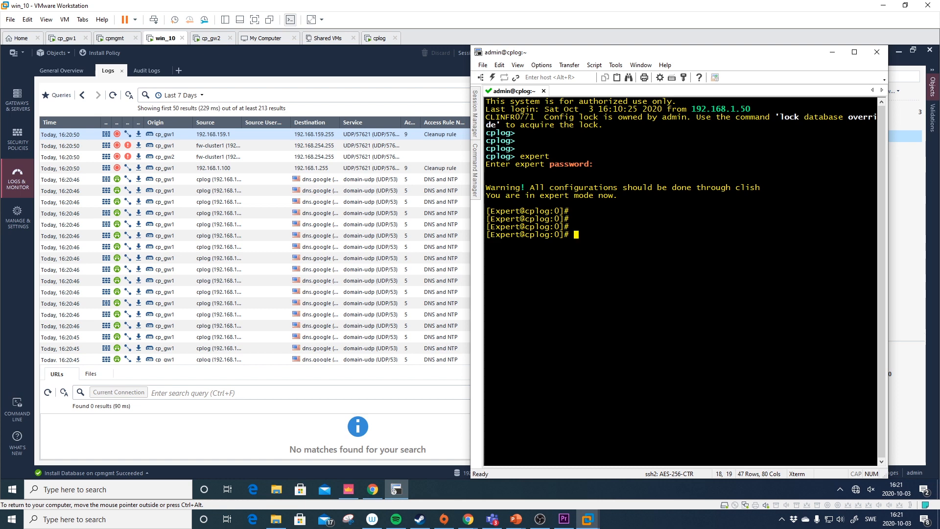
- Run df -h to check /var/log usage (876M of 50G), then list /var/log
text(df -h)
key(Return)
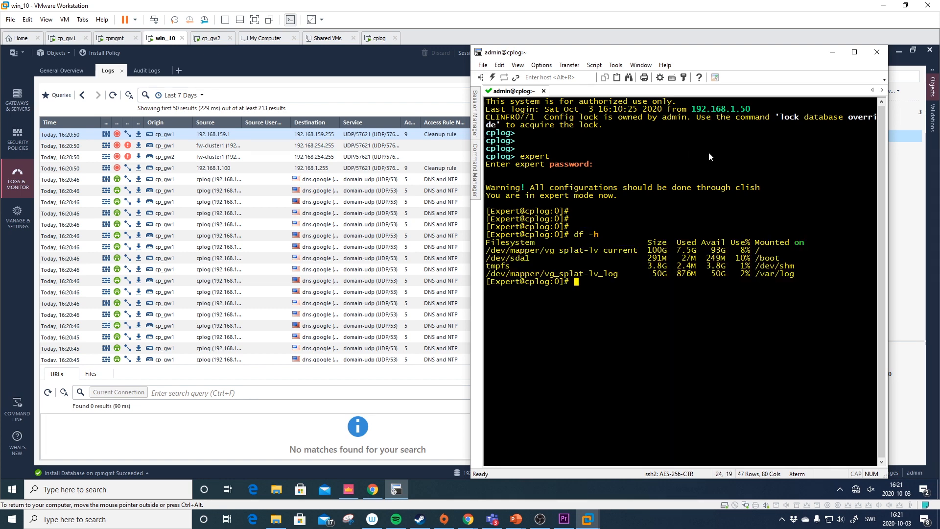
drag(793, 274, 485, 277)
click(601, 284)
text(cd /var/log)
key(Return)
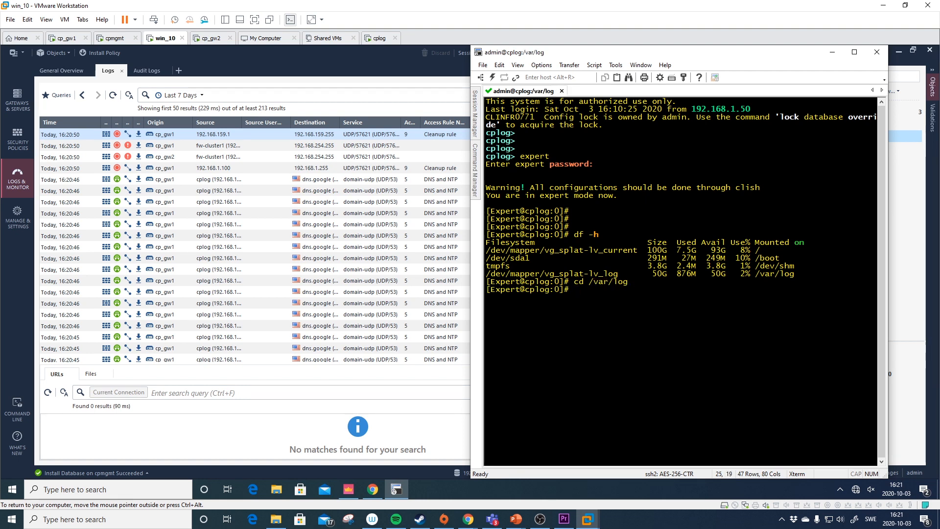
text(ls)
key(Return)
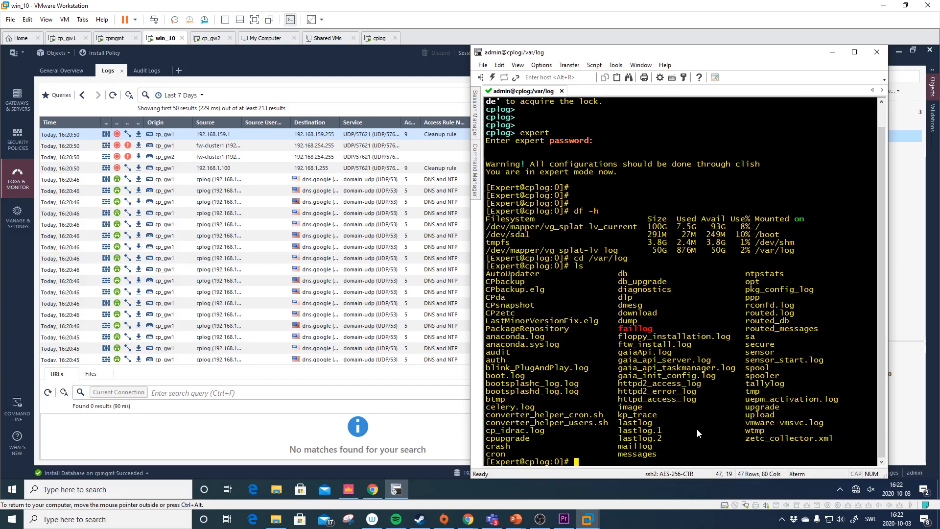
- List the files in $FWDIR/log on cplog
text(cd $FWDIR/log/)
key(Return)
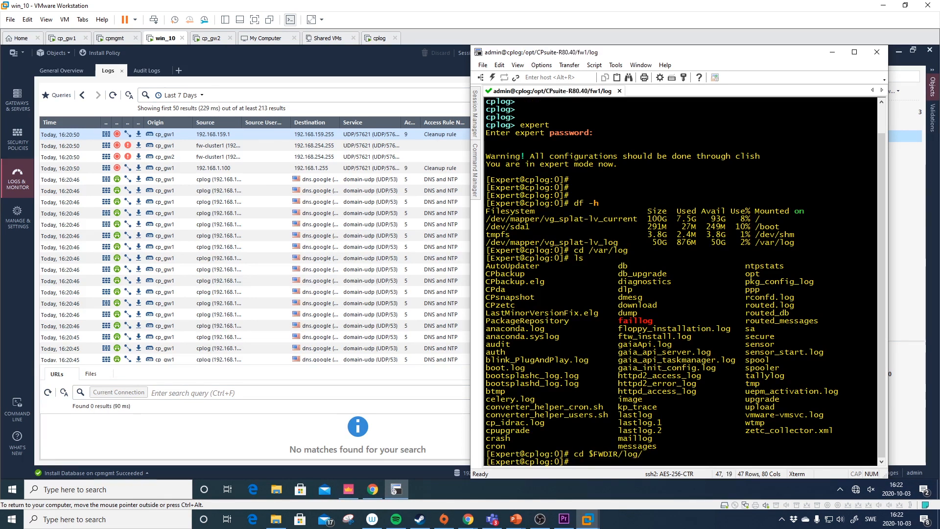
text(ls)
key(Return)
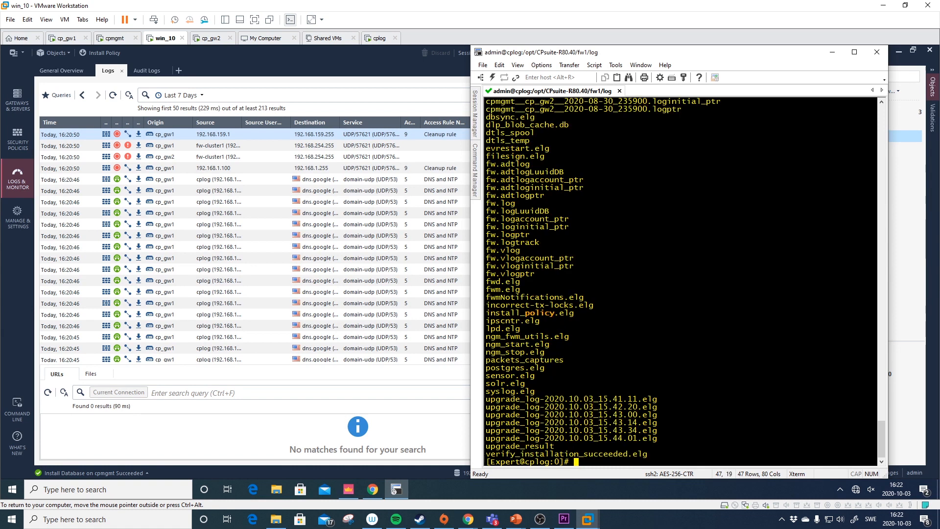
scroll(730, 311, up, 10)
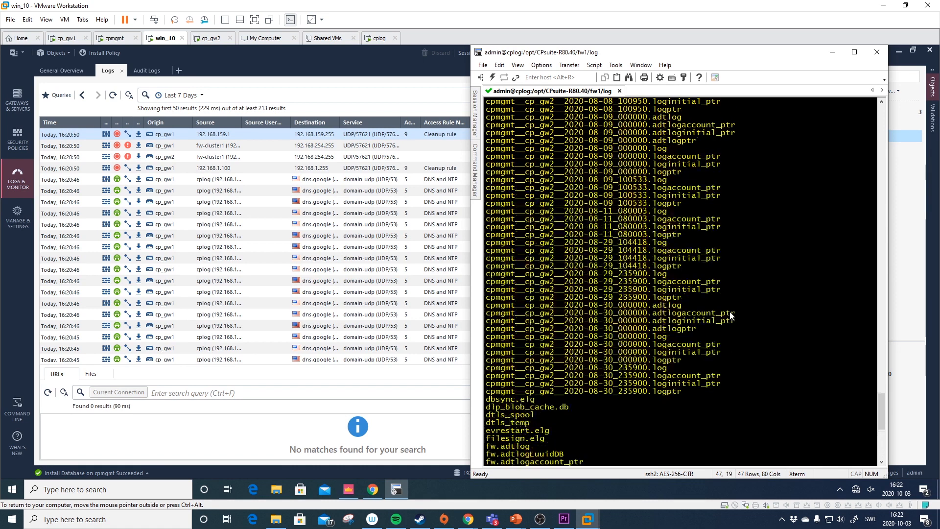
scroll(730, 327, up, 15)
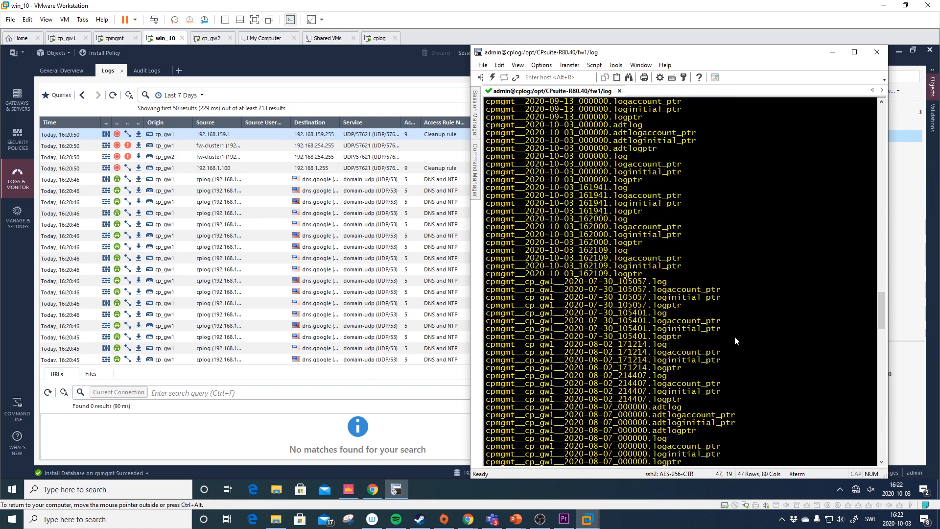
scroll(735, 337, up, 20)
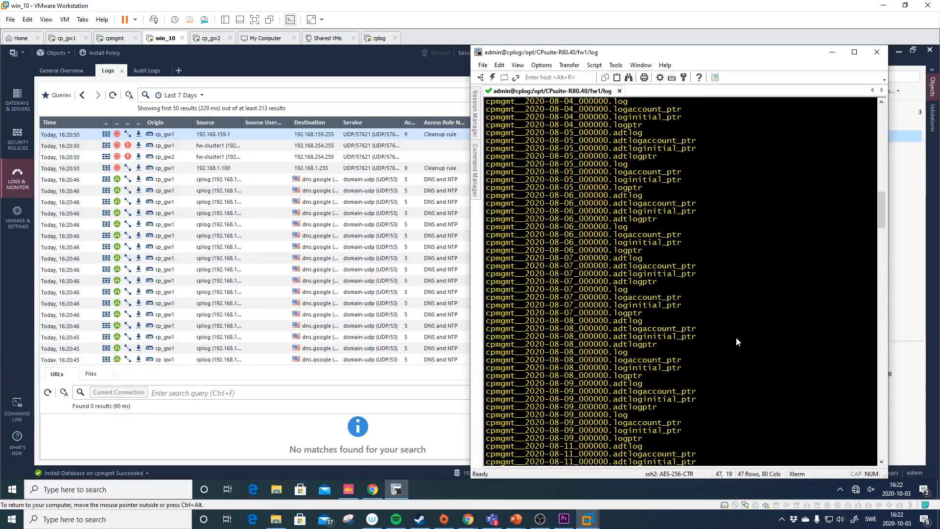
scroll(734, 336, up, 10)
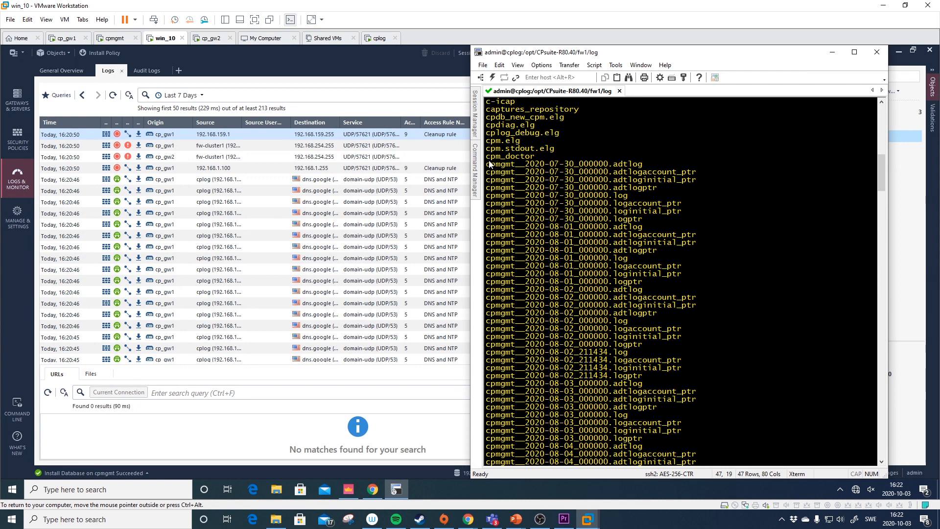
- Highlight the cpmgmt log files from July 30 onward and the cd $FWDIR/log/ command
drag(486, 164, 684, 359)
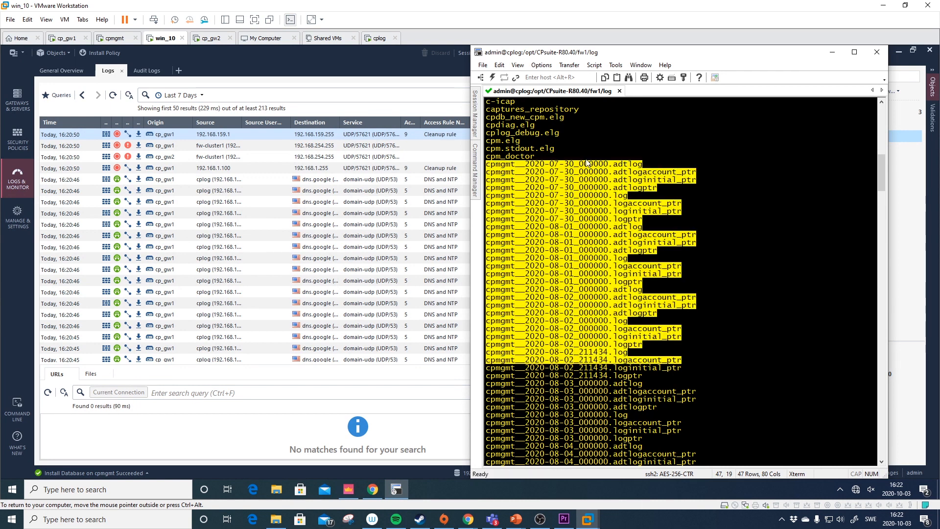
scroll(732, 236, up, 10)
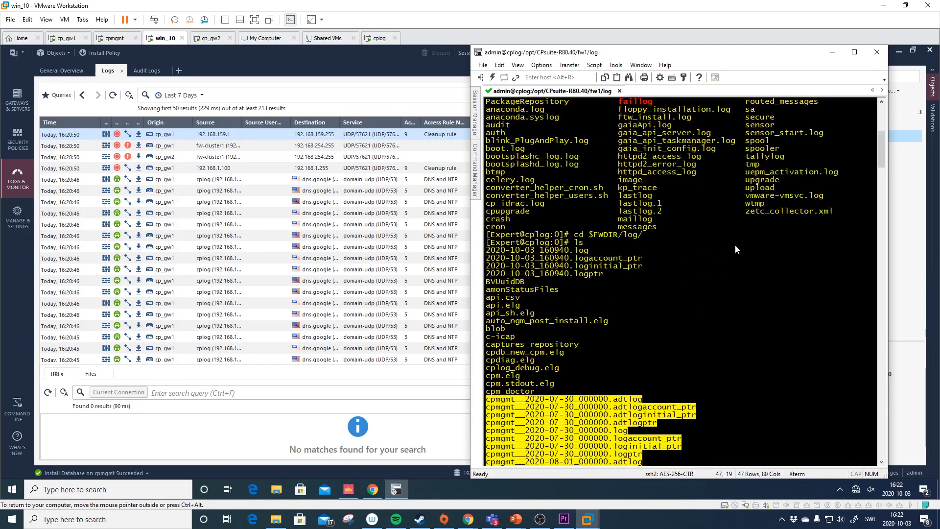
drag(525, 242, 646, 235)
click(556, 243)
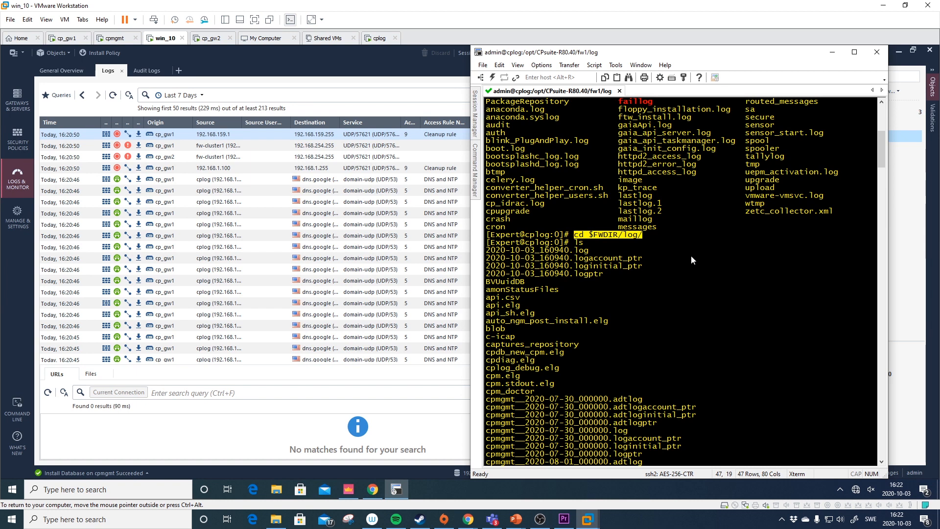
click(576, 245)
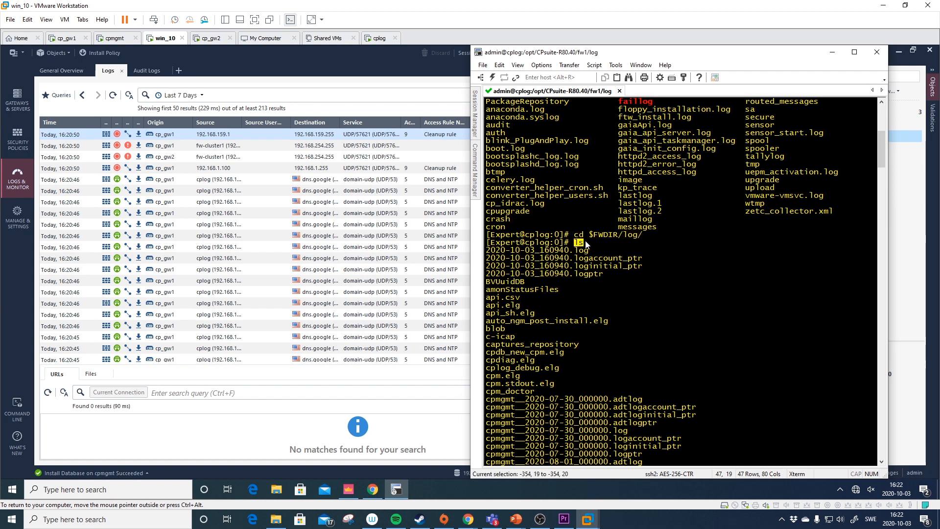
scroll(638, 248, down, 10)
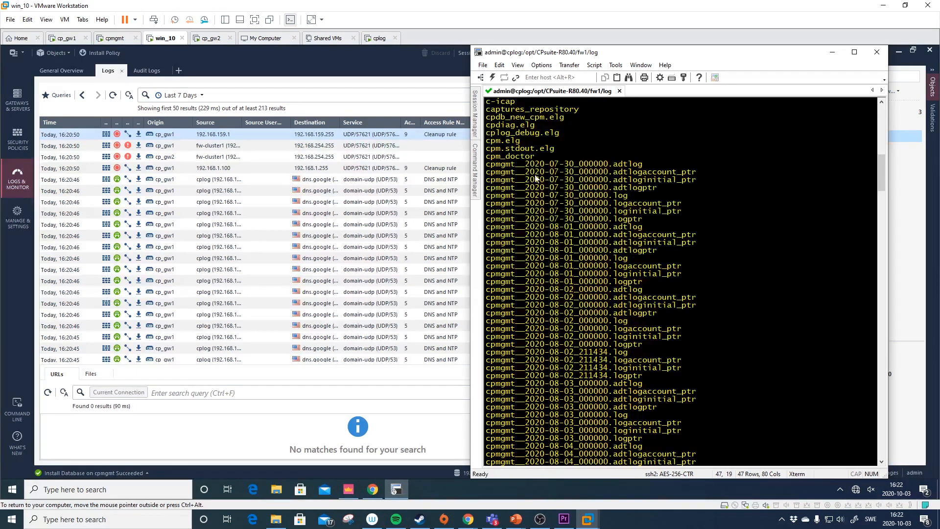
scroll(543, 191, down, 8)
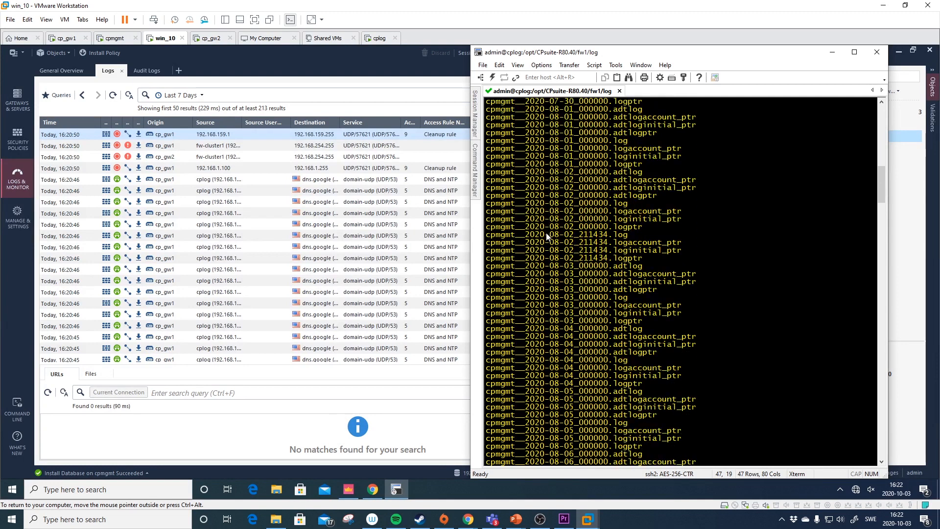
scroll(549, 235, down, 2)
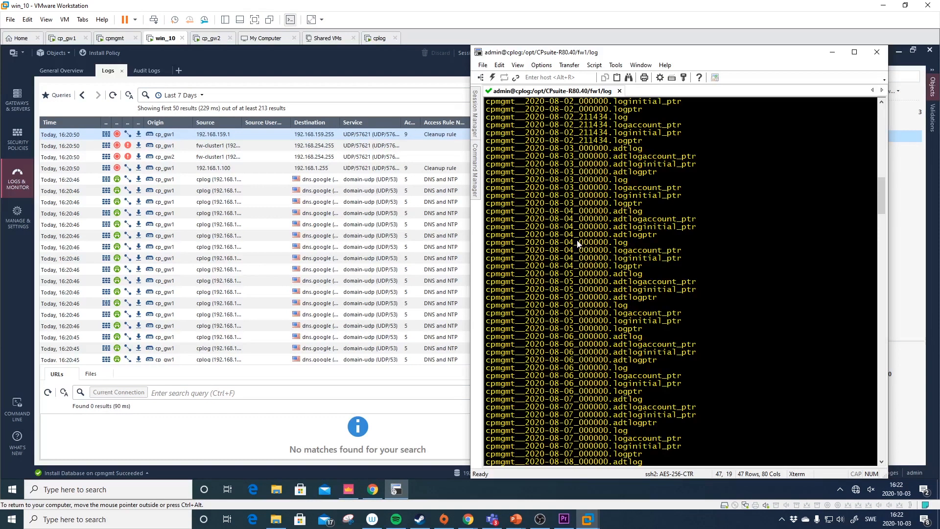
scroll(577, 243, down, 16)
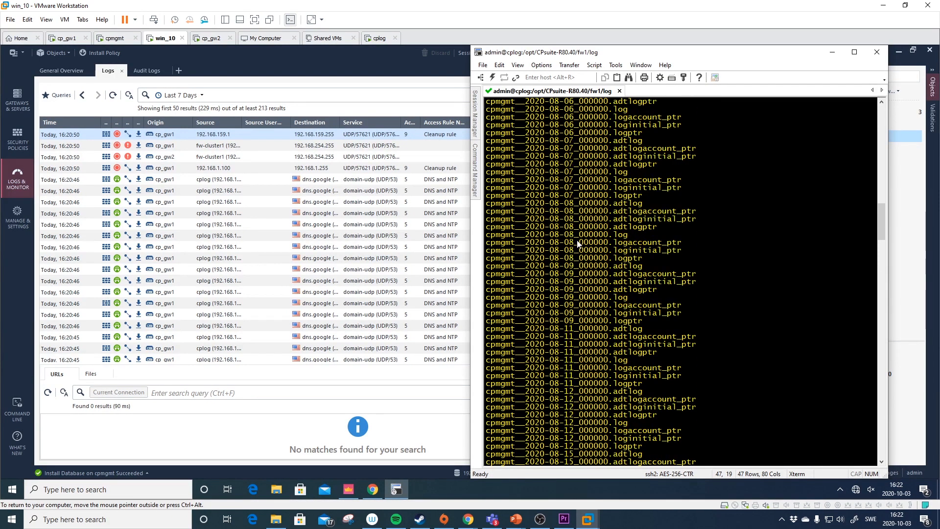
scroll(577, 243, down, 20)
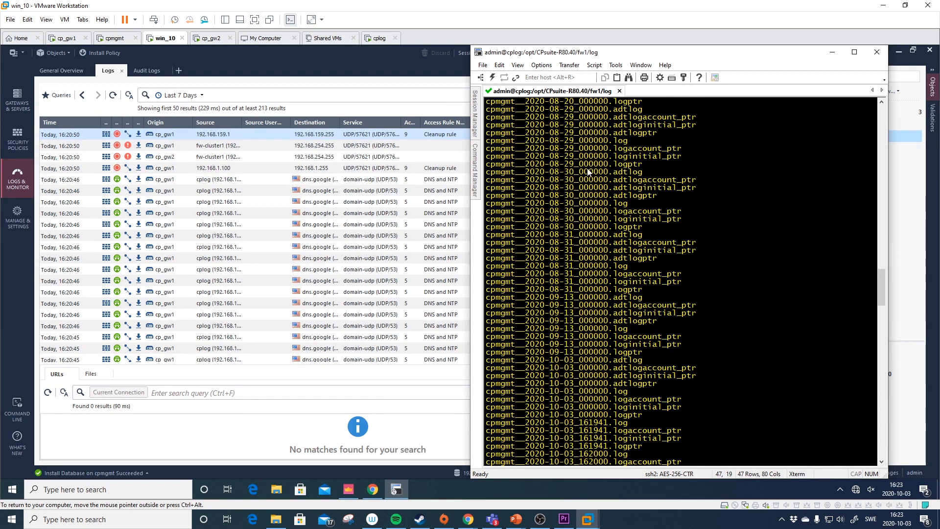
- Review the listing further, highlighting the cpmgmt 2020-08-29 logptr entry and the first cp_gw1 files
drag(488, 165, 648, 166)
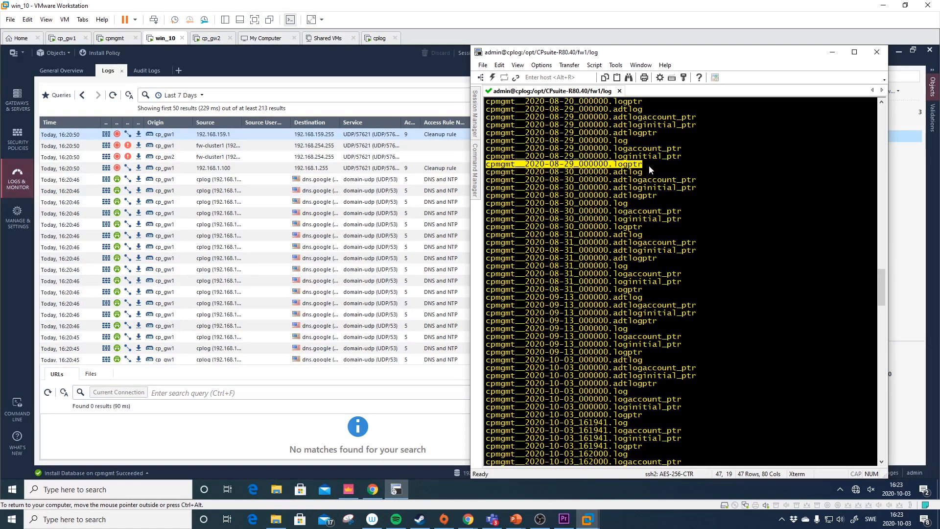
scroll(675, 249, down, 15)
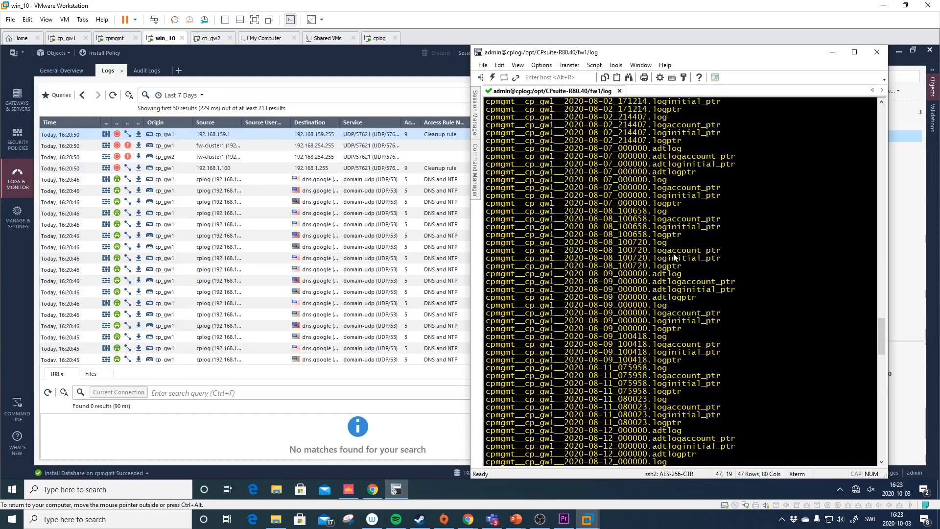
drag(487, 164, 701, 173)
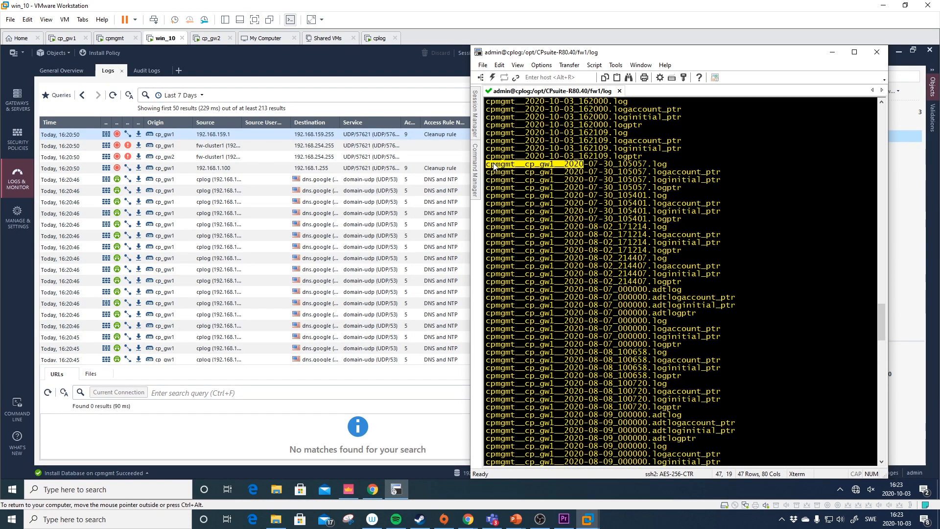
drag(525, 164, 555, 166)
scroll(600, 247, down, 13)
scroll(602, 253, down, 20)
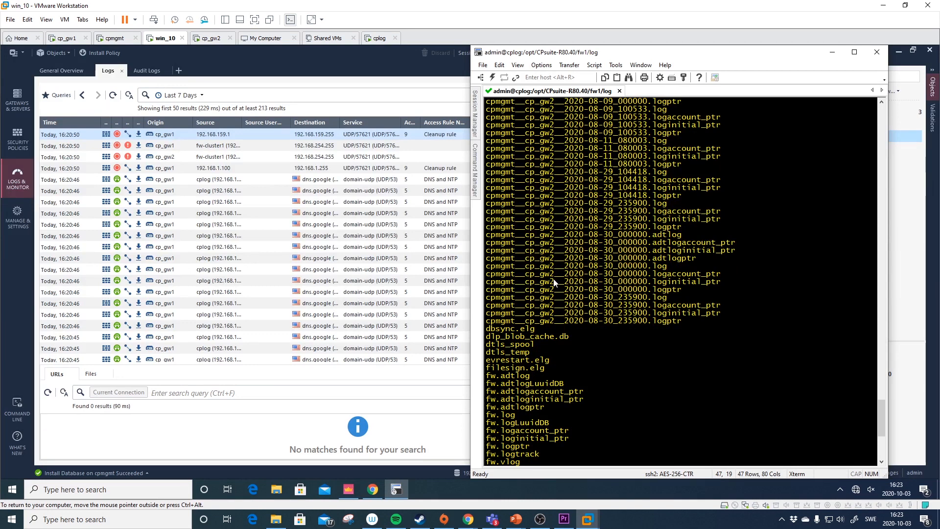
scroll(556, 279, down, 9)
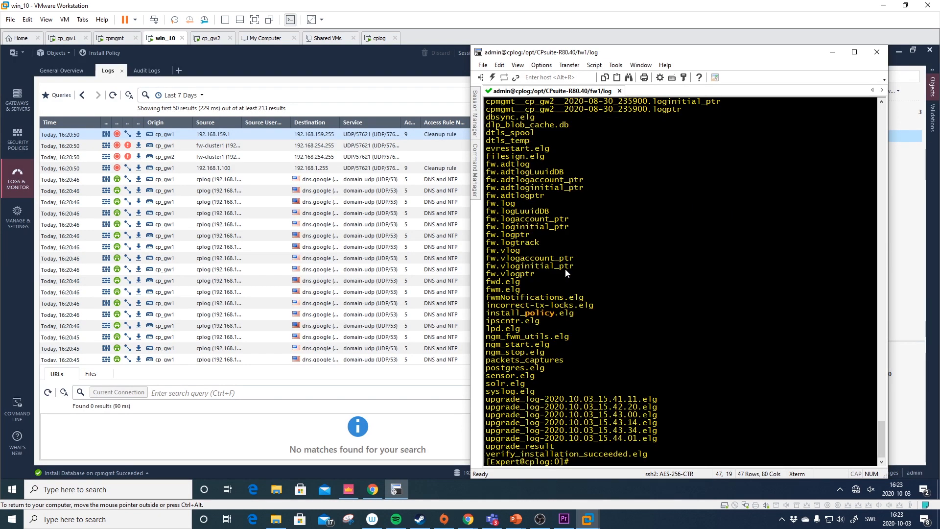
scroll(612, 347, up, 8)
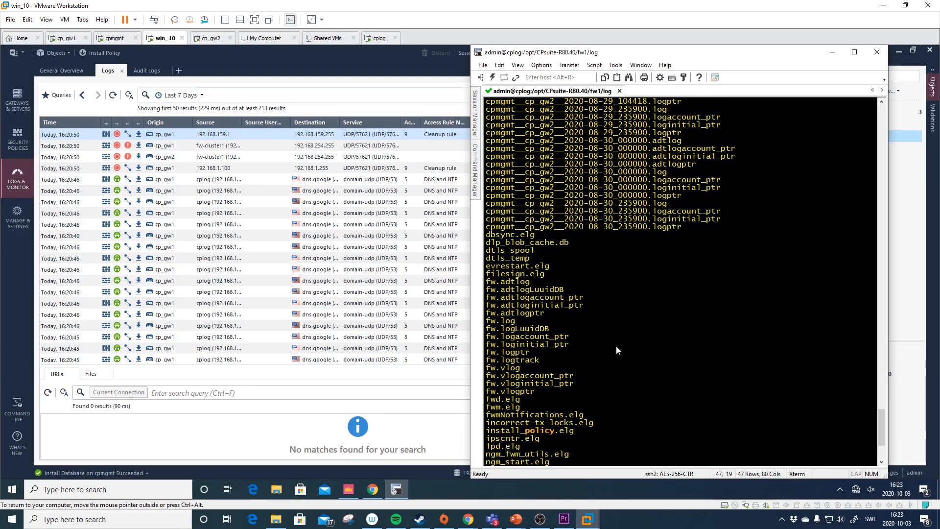
scroll(646, 281, down, 8)
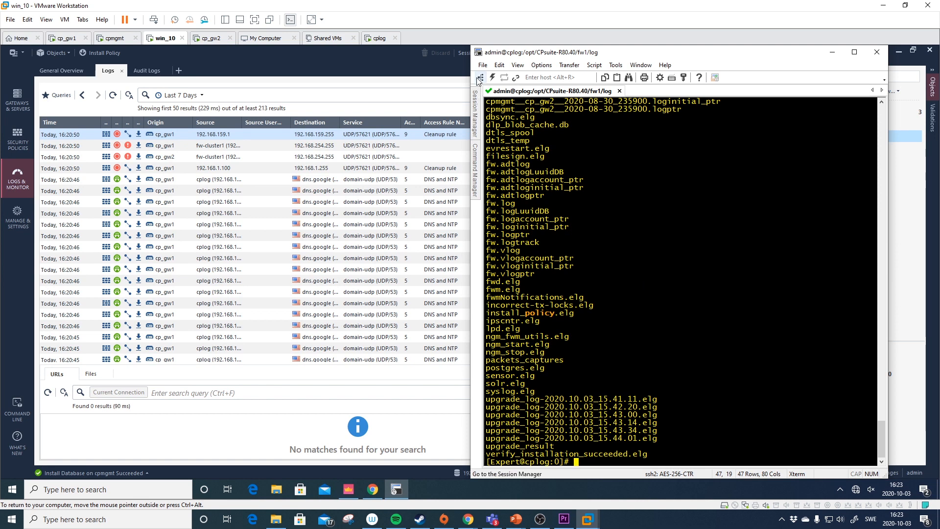
- Open an SSH session to cpmgmt, log in, and enter expert mode
mouse_move(476, 113)
double_click(539, 160)
text(admin)
key(Return)
text(••)
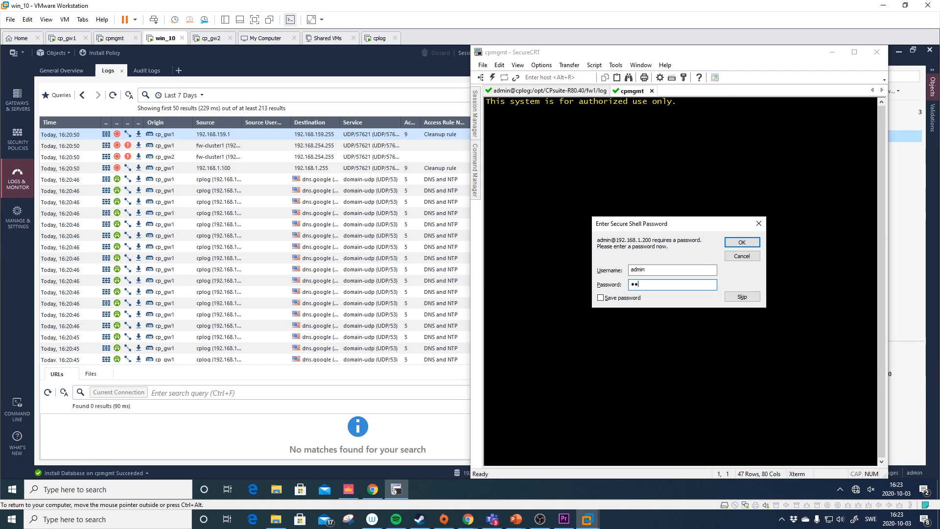
key(BackSpace)
key(BackSpace)
text(••••)
key(Return)
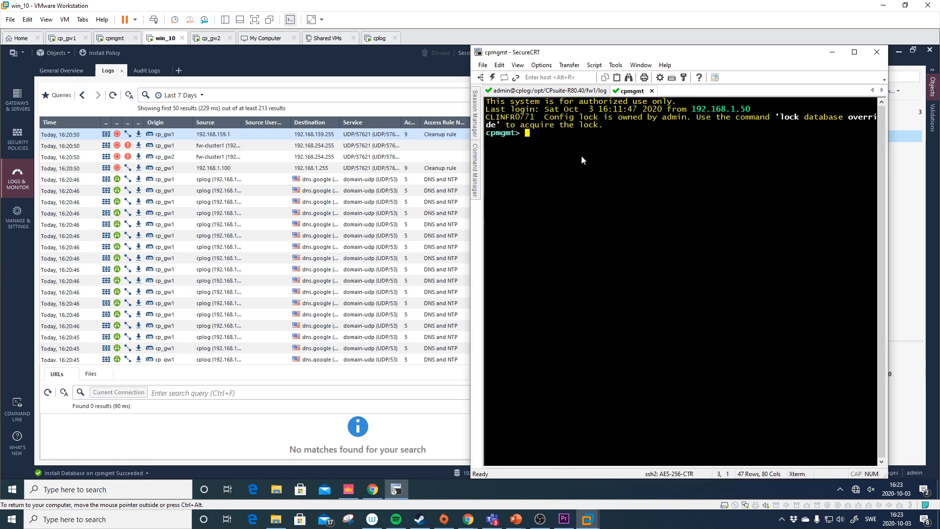
text(expert)
key(Return)
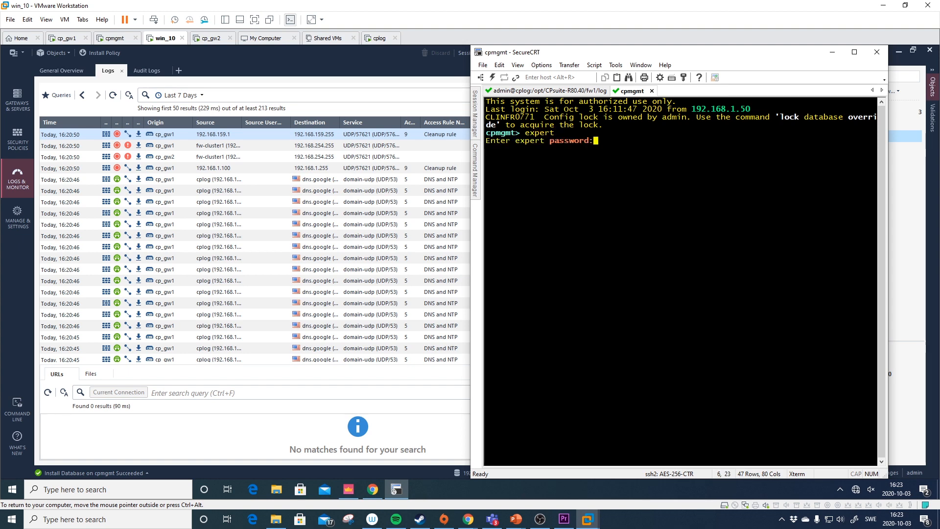
key(Return)
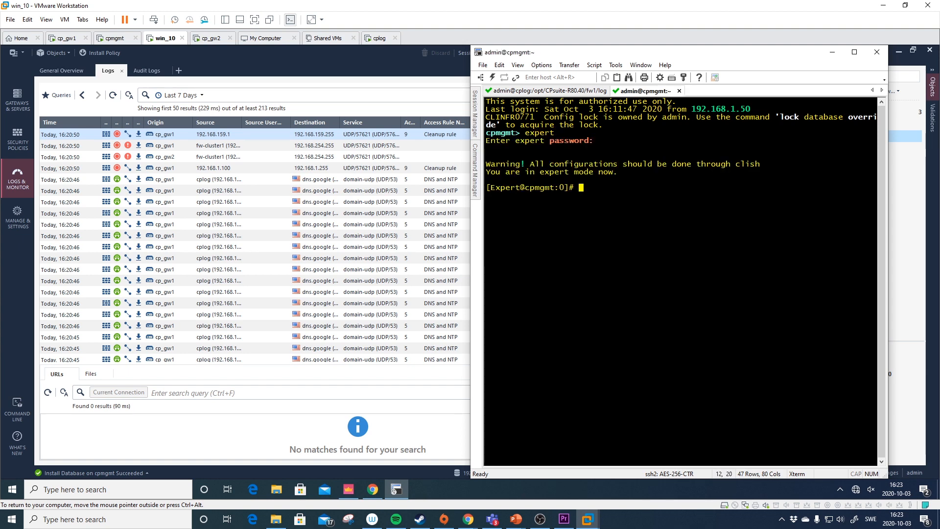
- Check disk usage with df -h, then move into $FWDIR/log and confirm /opt/CPsuite-R80.40/fw1/log with pwd
text(df -h)
key(Return)
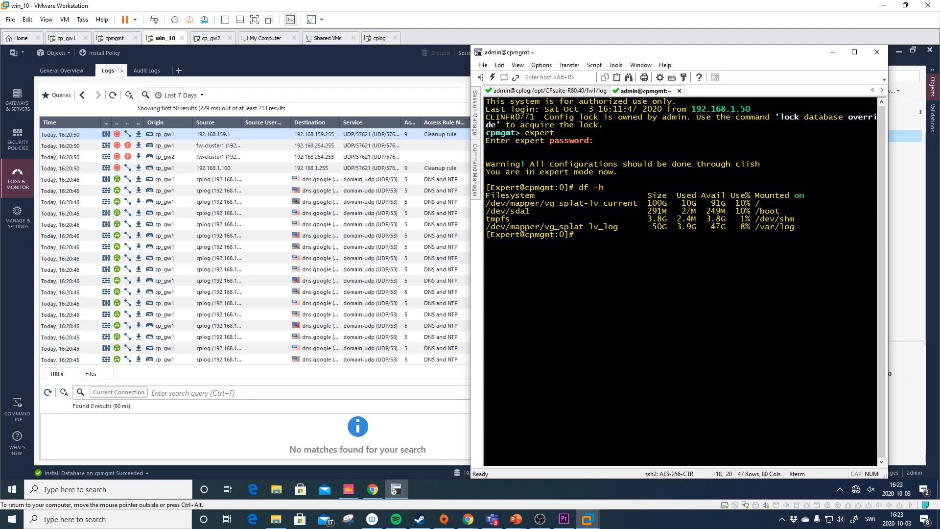
text(cd $FWDIR/log)
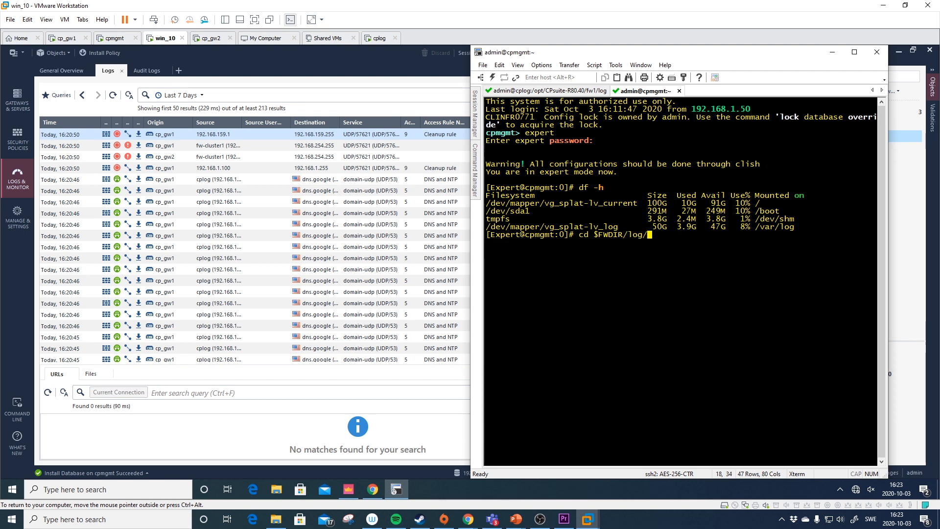
text(/)
key(Return)
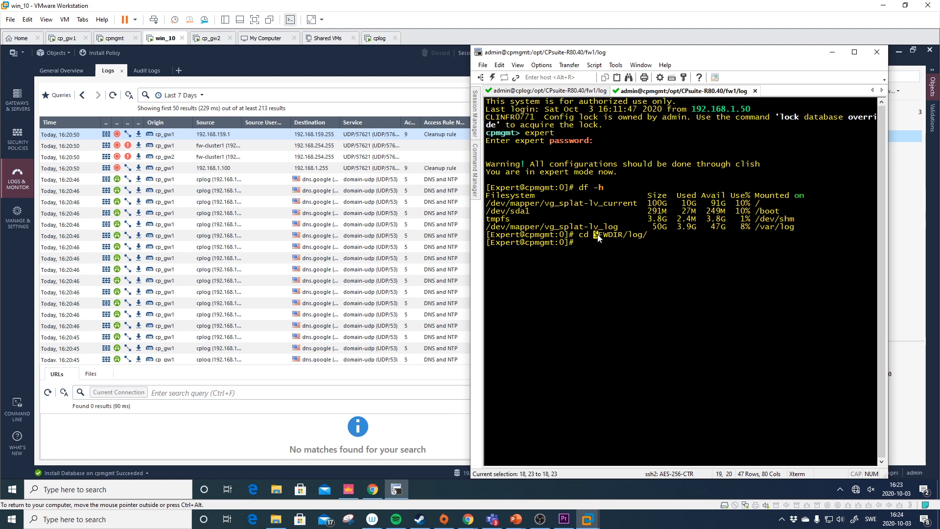
text(pwd)
key(Return)
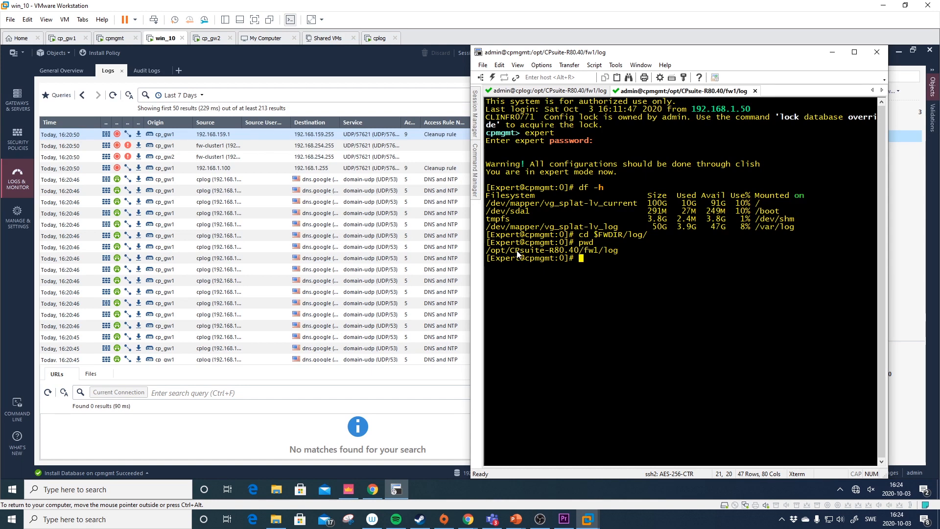
double_click(591, 250)
click(614, 252)
double_click(597, 235)
click(598, 258)
- List cpmgmt's log files, then return to the cplog session and review its cp_gw2 log files
text(ls)
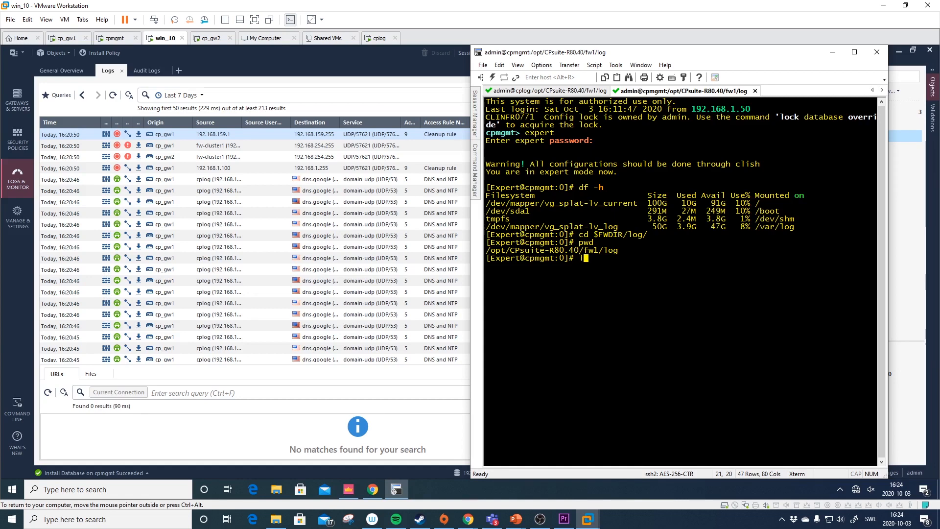
key(Return)
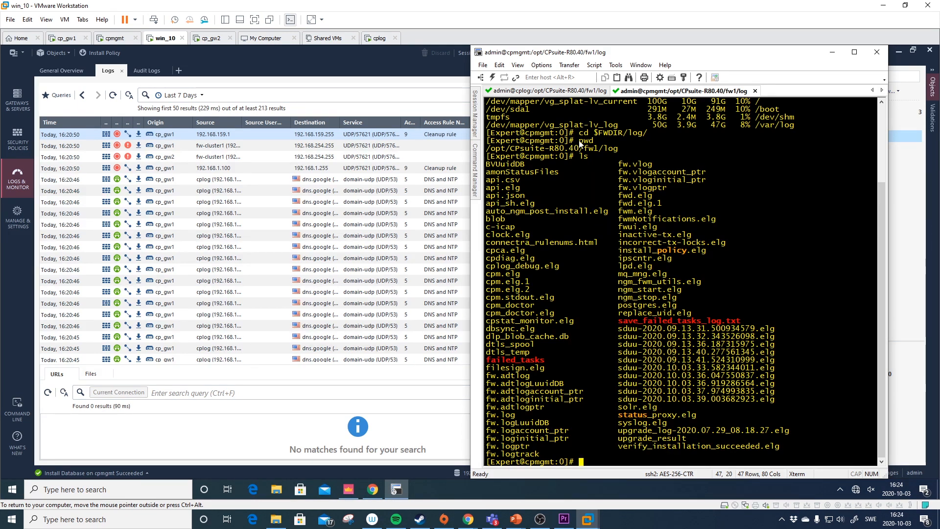
click(584, 91)
scroll(603, 313, up, 13)
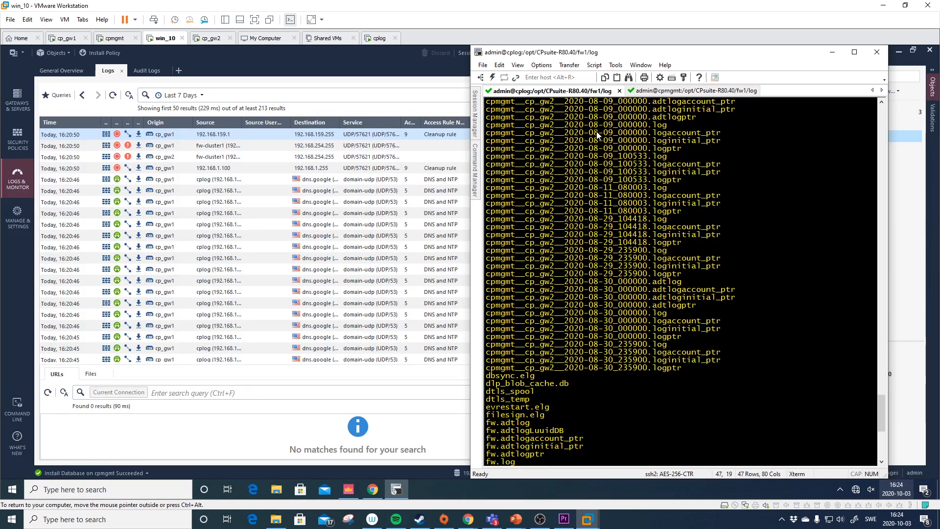
drag(565, 125, 613, 125)
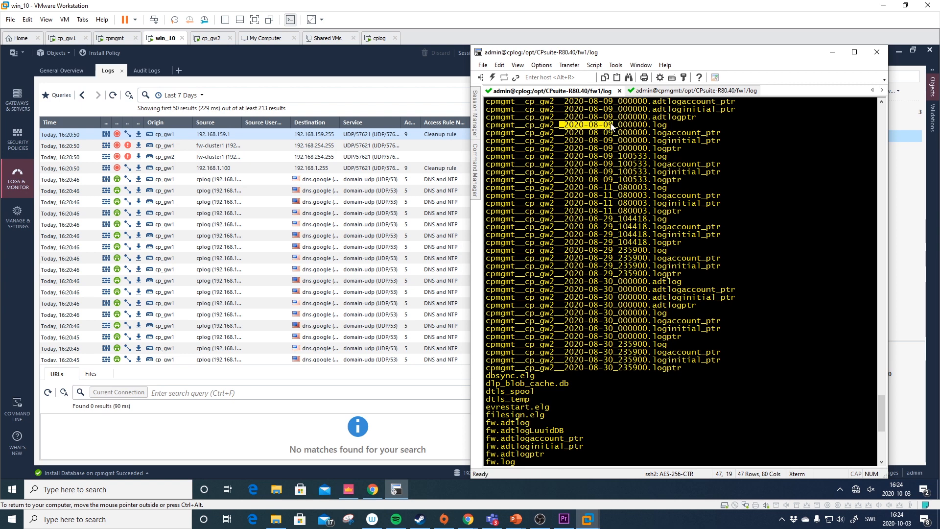
click(625, 154)
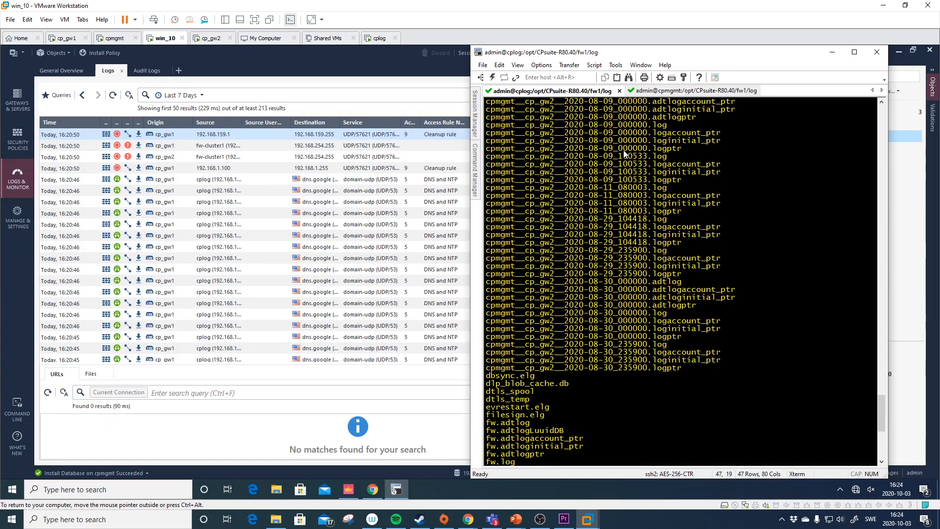
drag(881, 406, 884, 449)
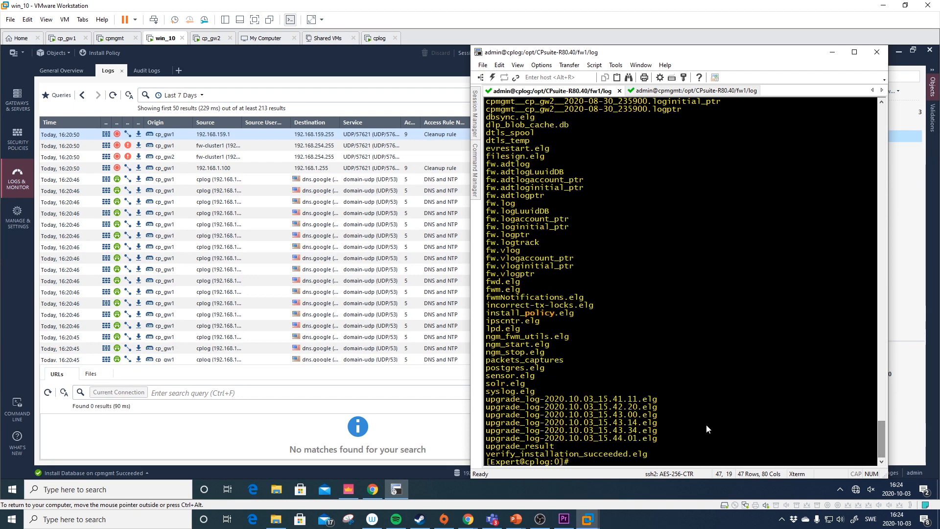
- Run top on cplog in a widened terminal to confirm log_indexer is running
text(top)
key(Return)
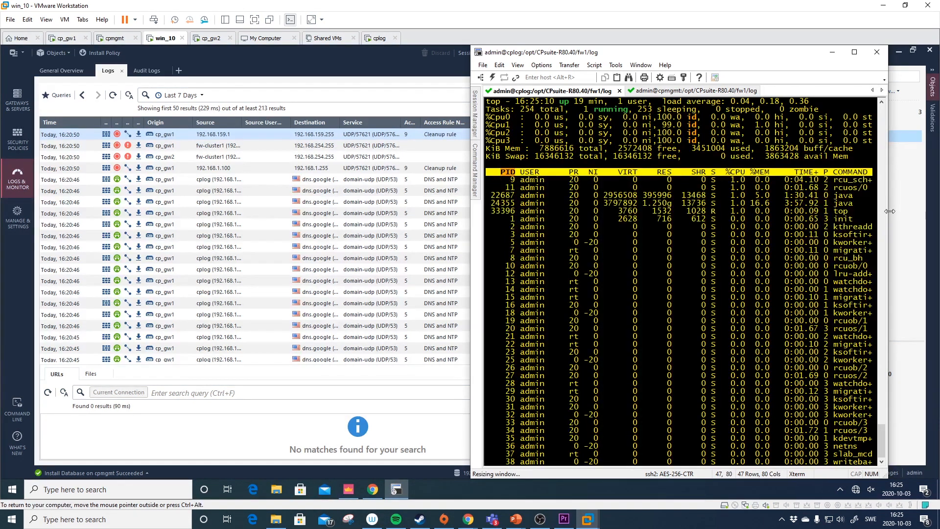
drag(888, 211, 928, 215)
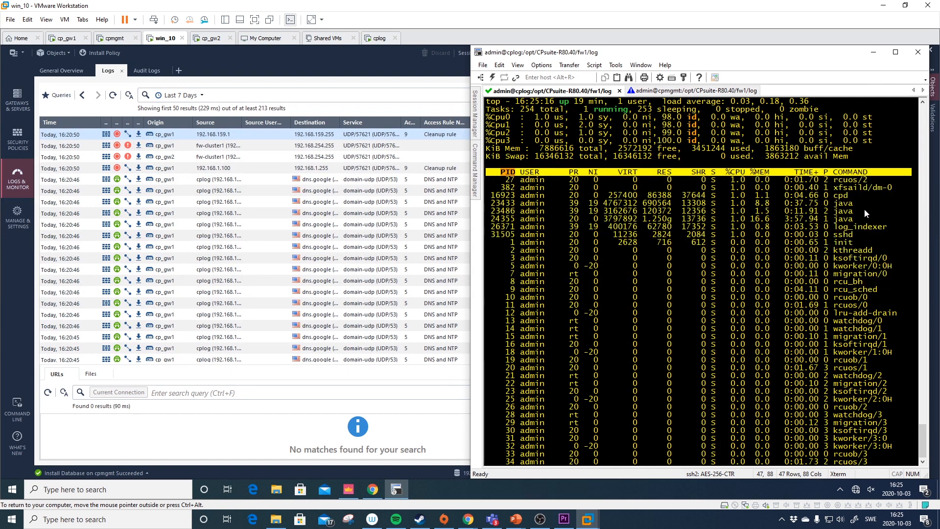
drag(835, 227, 887, 230)
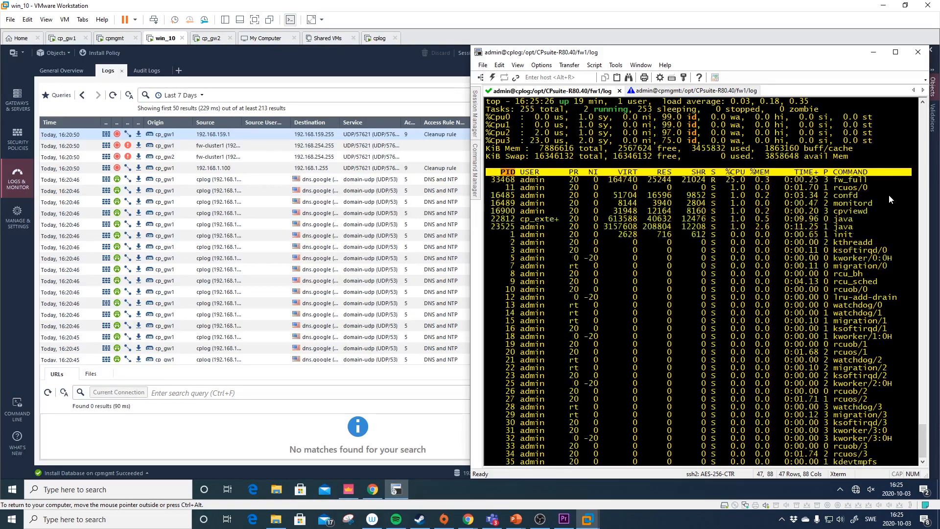
- Quit top and list the contents of cplog's $FWDIR/log directory
text(qcd $FWDIR/log/)
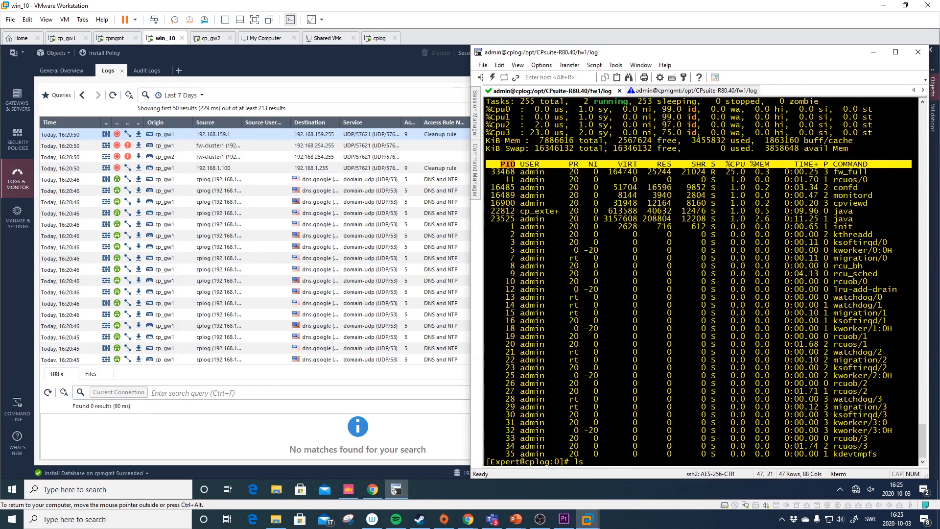
key(Return)
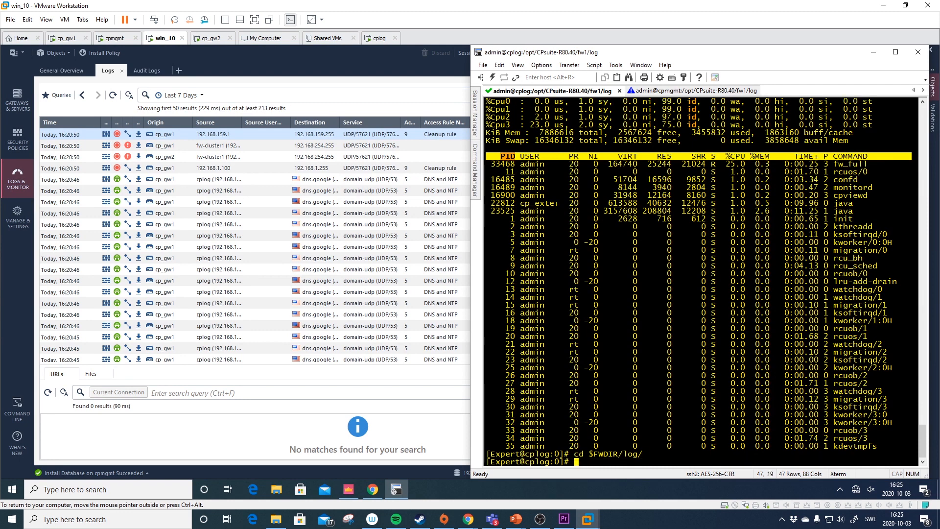
text(ls)
key(Return)
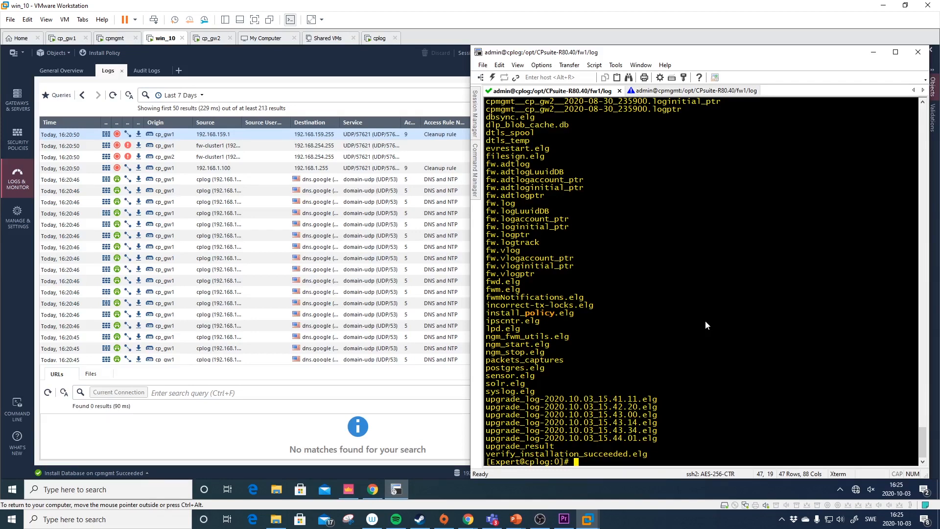
- Run ls -l $FWDIR/log/*.log on cplog, up to fw.log, and maximize the window to see full lines
scroll(706, 323, up, 6)
scroll(705, 325, down, 6)
text(ls -l @)
key(BackSpace)
text($FWDIR/log/)
key(BackSpace)
text(*.log)
key(Return)
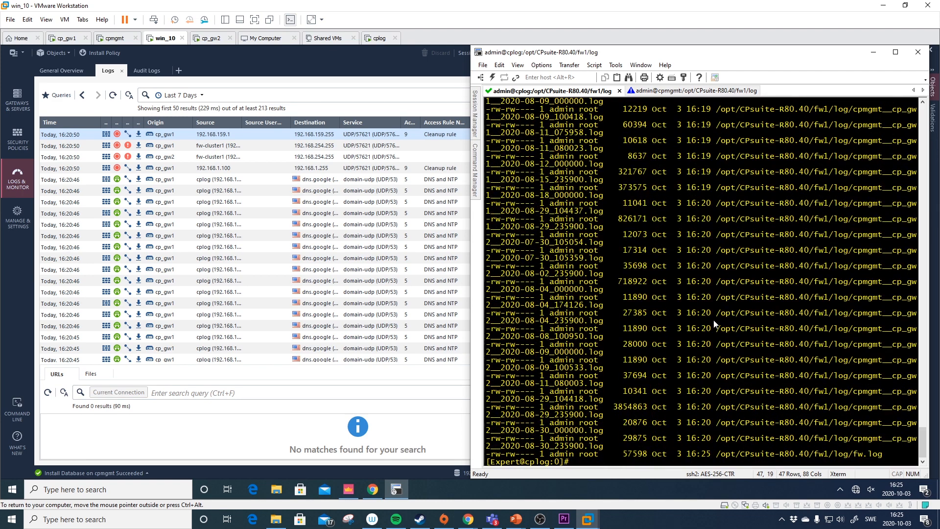
click(895, 52)
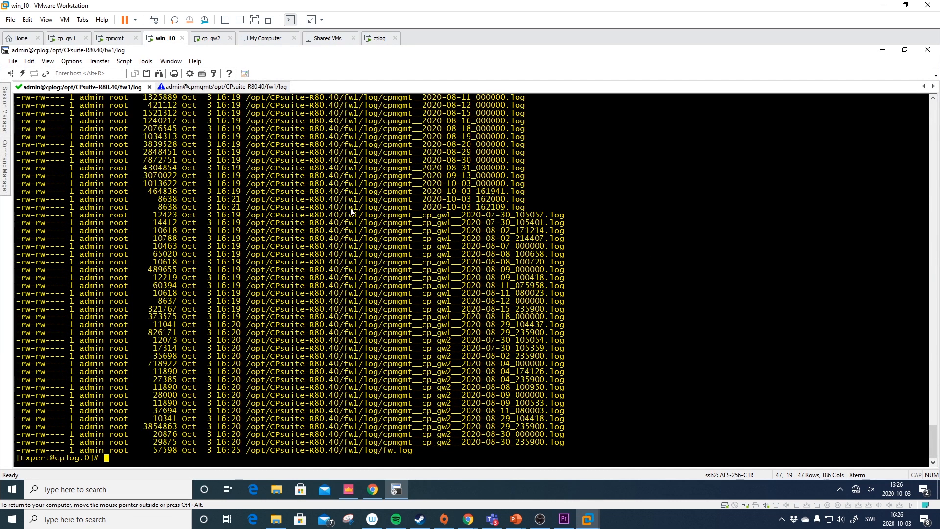
scroll(309, 232, up, 9)
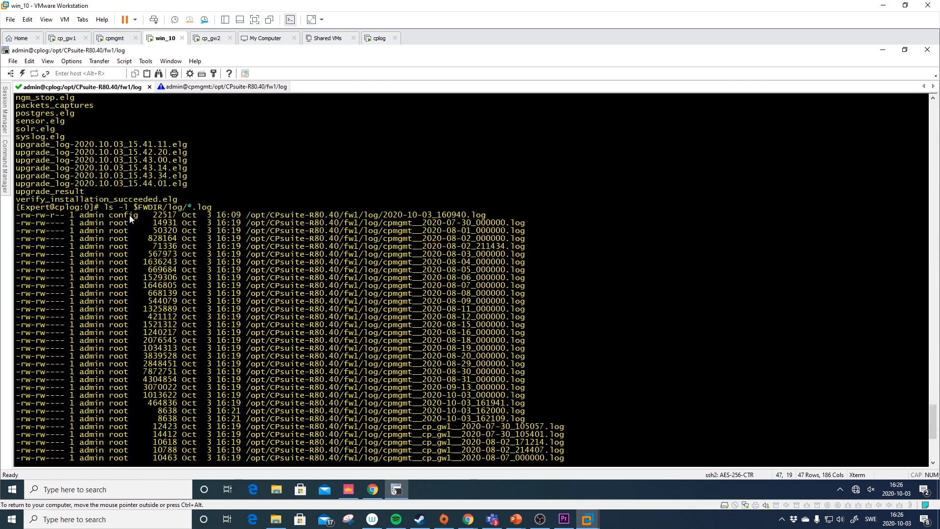
drag(107, 210, 220, 208)
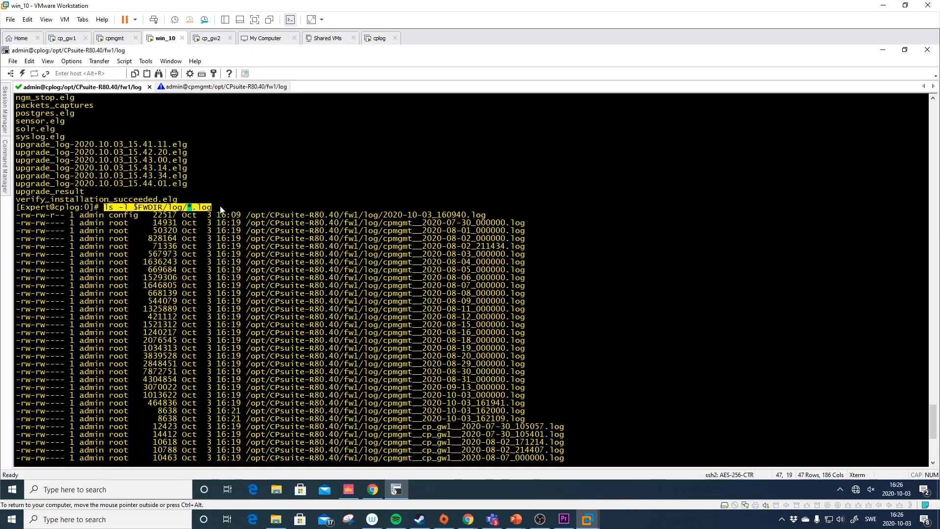
click(126, 208)
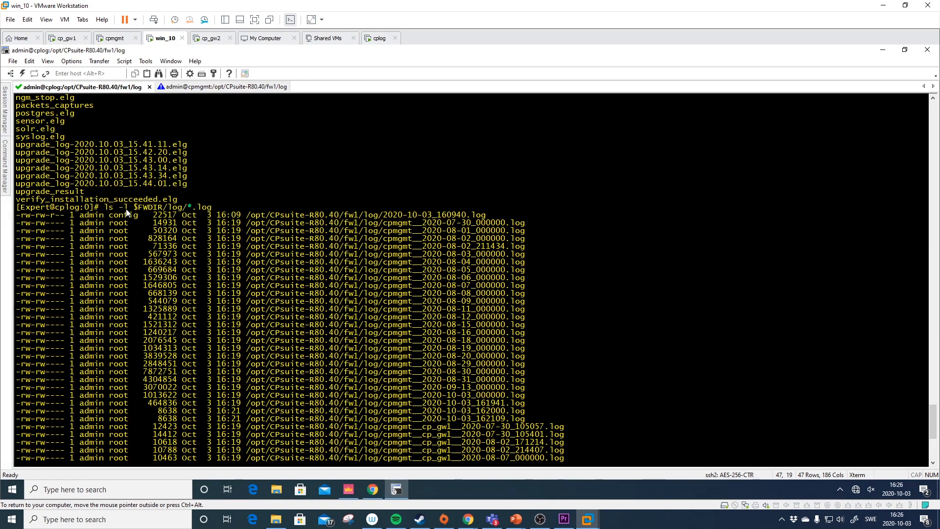
double_click(125, 209)
drag(135, 206, 190, 206)
click(195, 211)
drag(193, 207, 212, 207)
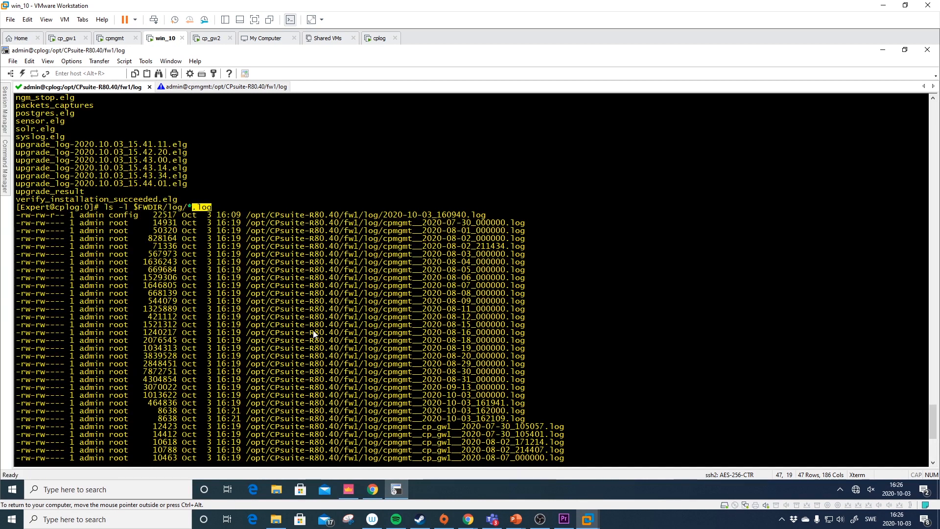
click(190, 207)
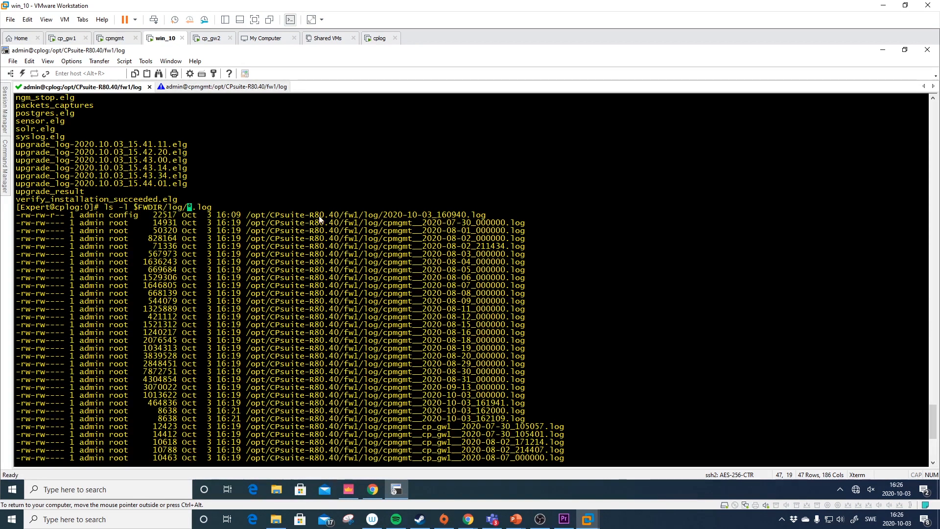
drag(384, 214, 469, 218)
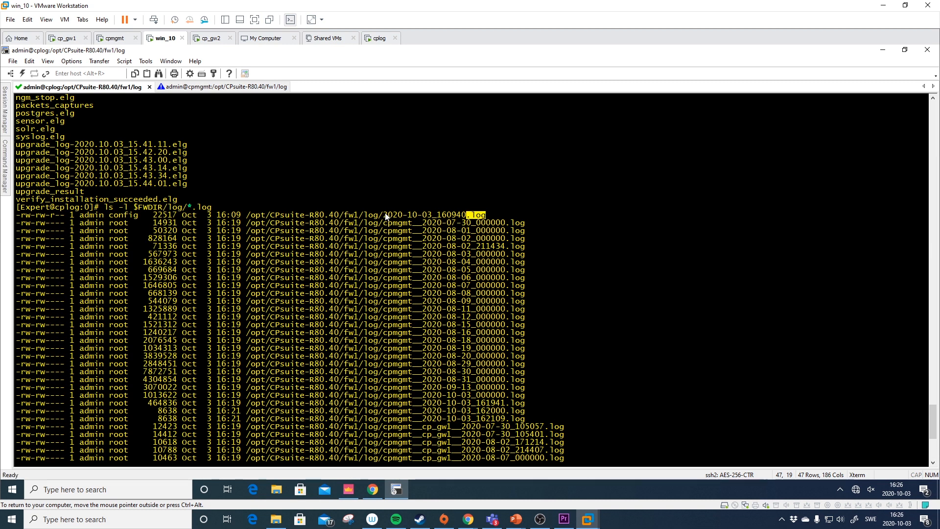
drag(188, 209, 195, 211)
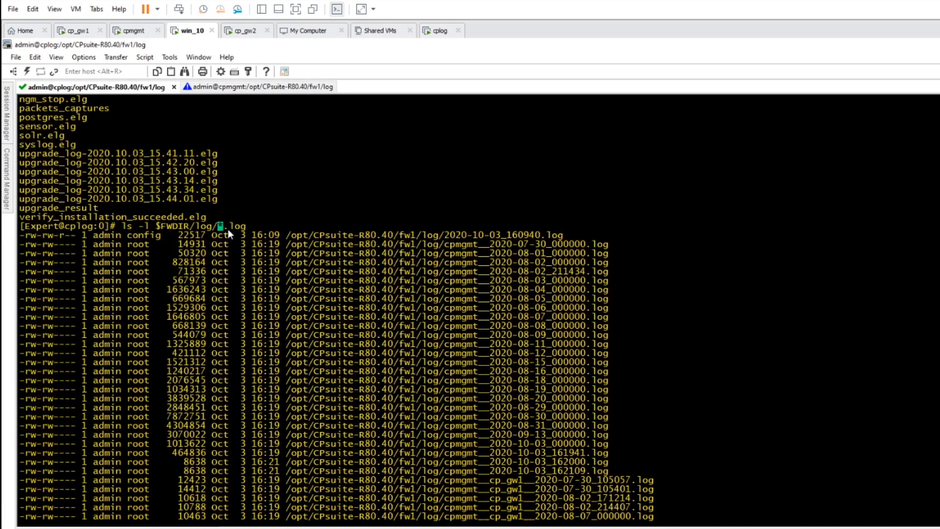